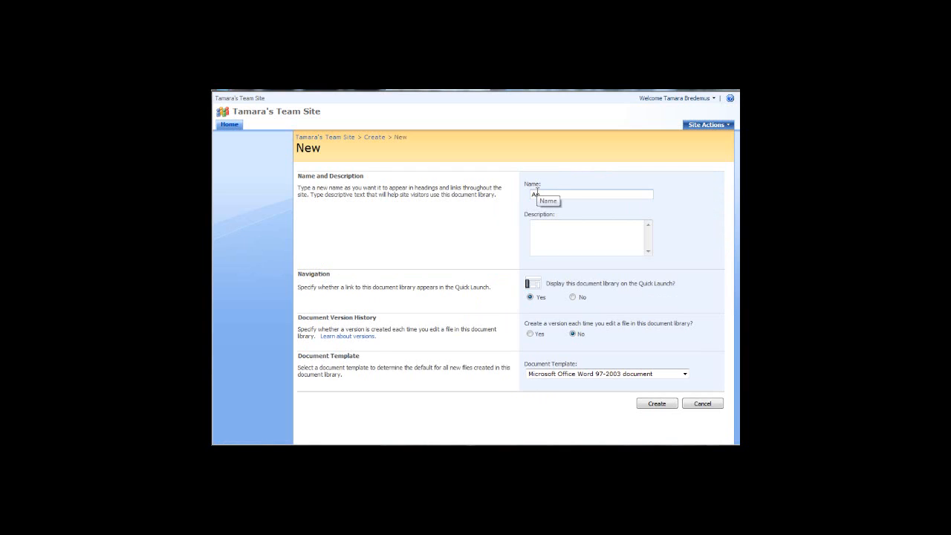
Create the document library under the name AnimalFolders and change its title to Animal Folders in its general settings
text(imalFolders)
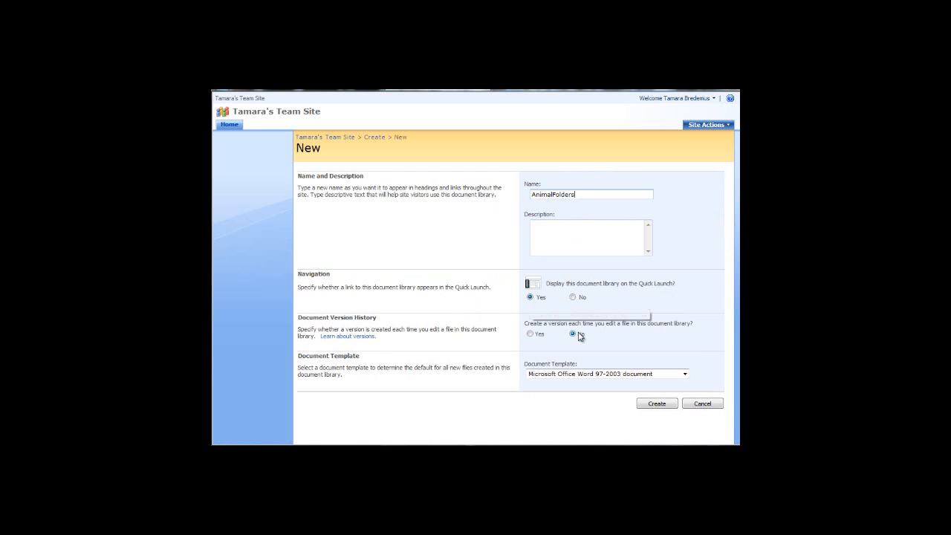
click(659, 408)
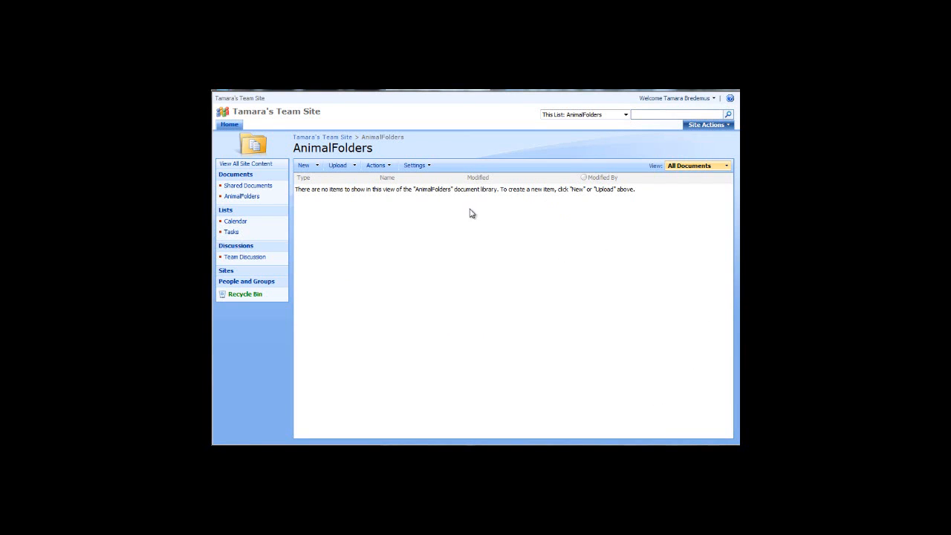
click(413, 166)
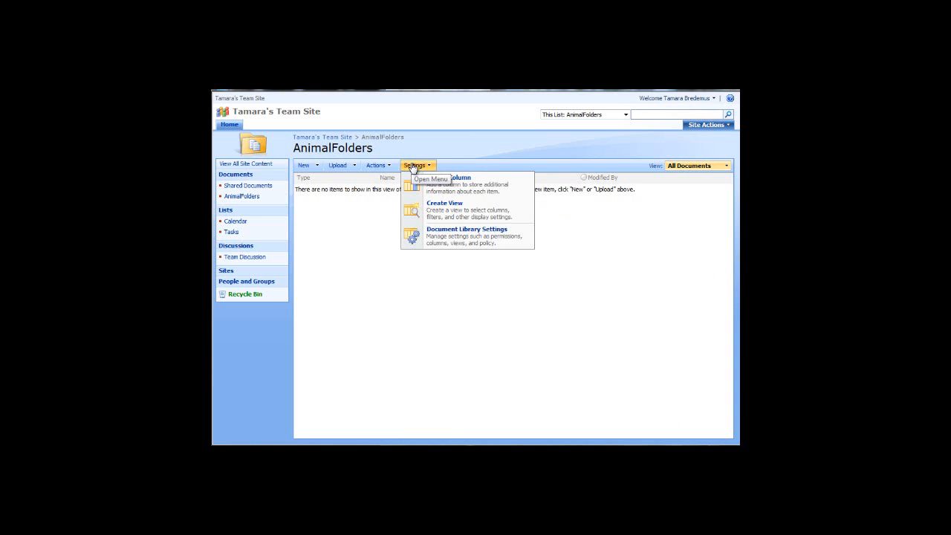
click(437, 240)
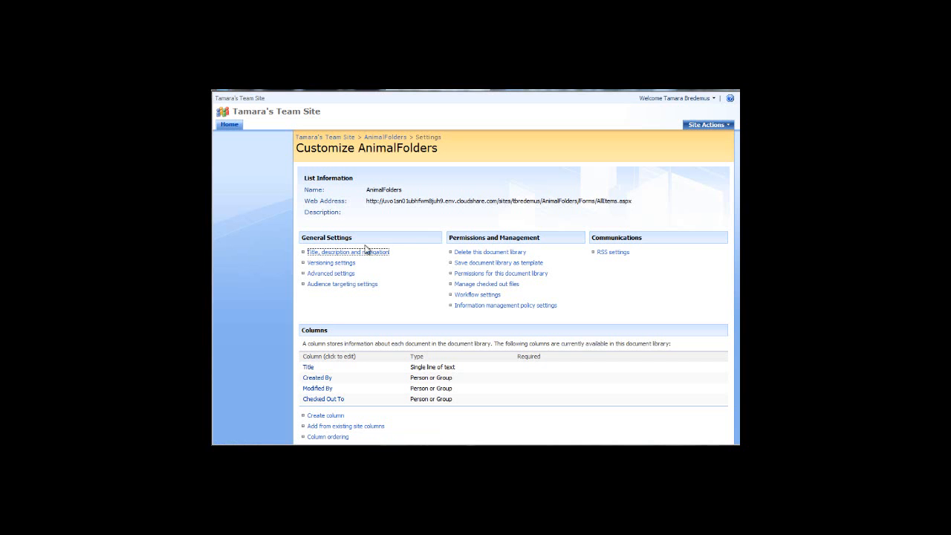
click(355, 256)
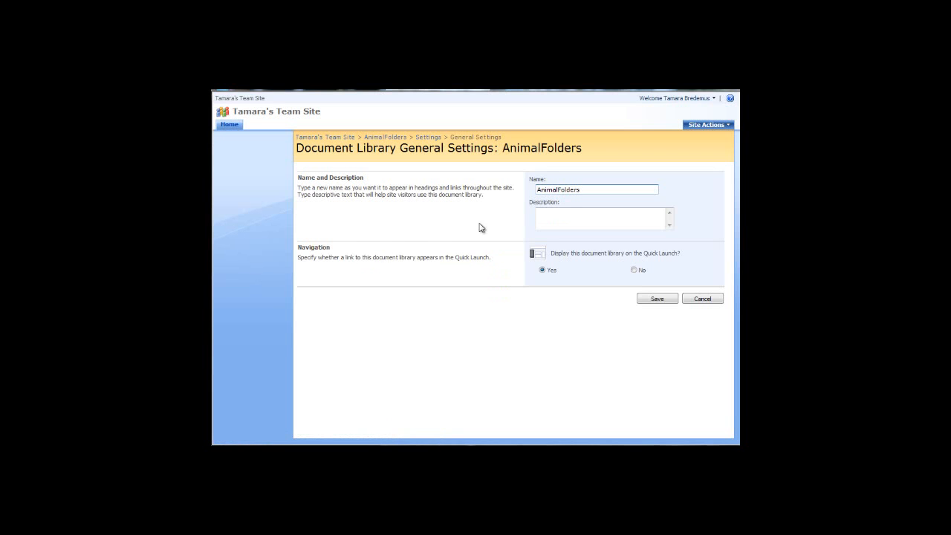
click(558, 190)
key(BackSpace)
click(659, 299)
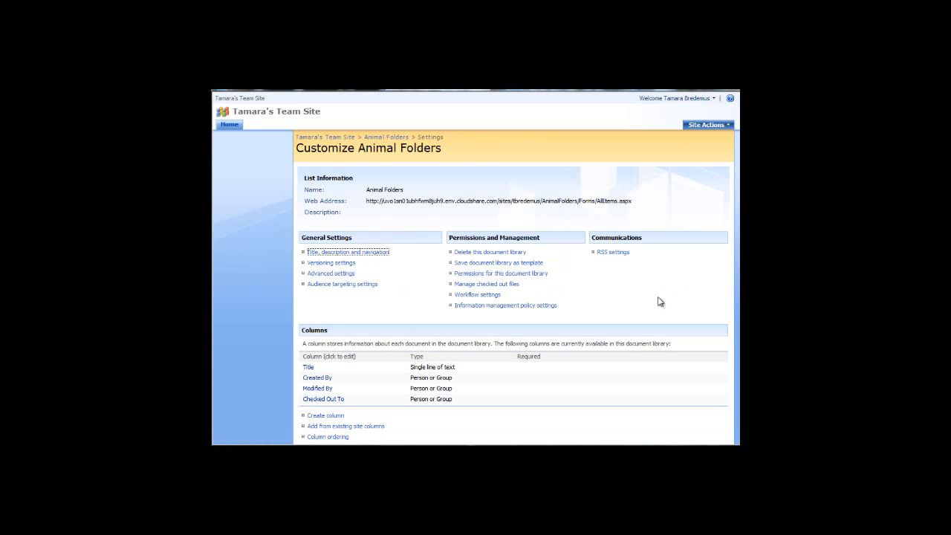
Create another document library on the team site named AnimalMetadata, keeping the default options
click(344, 139)
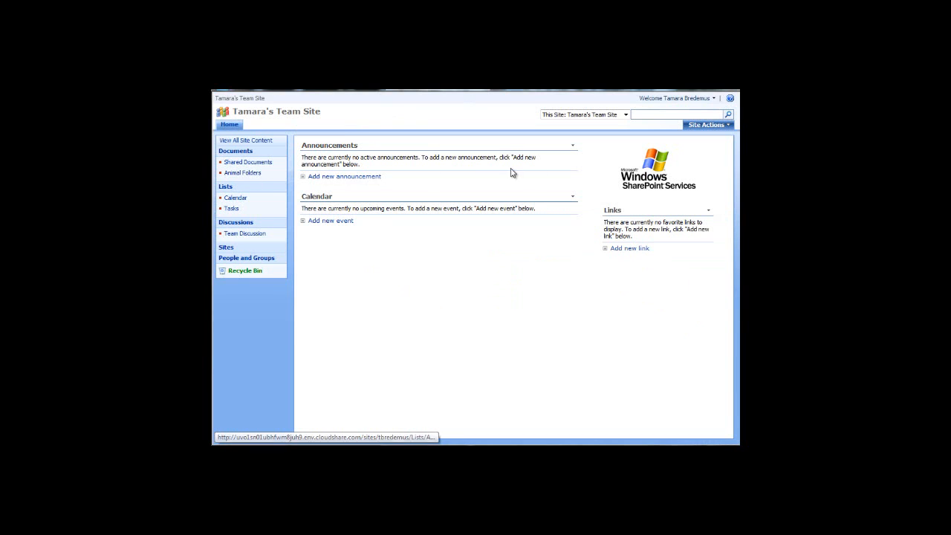
click(711, 125)
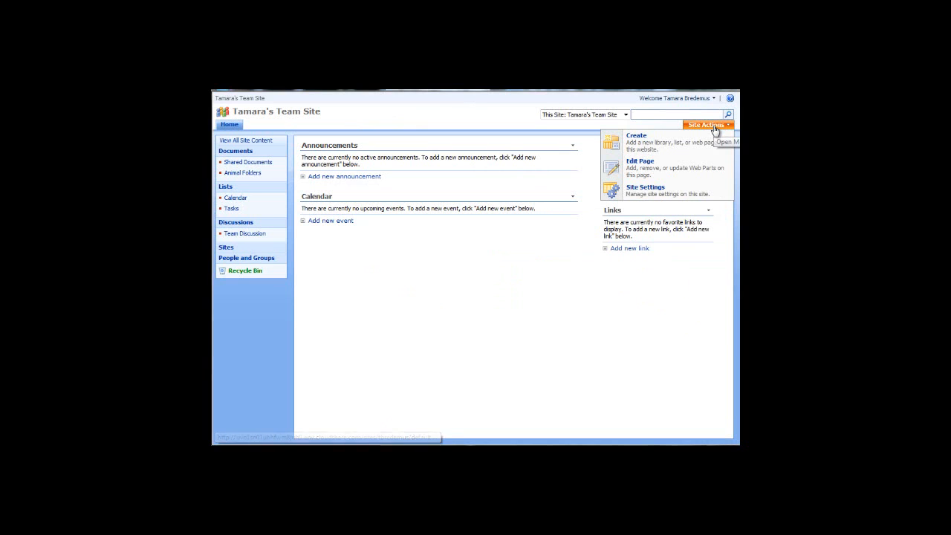
click(657, 146)
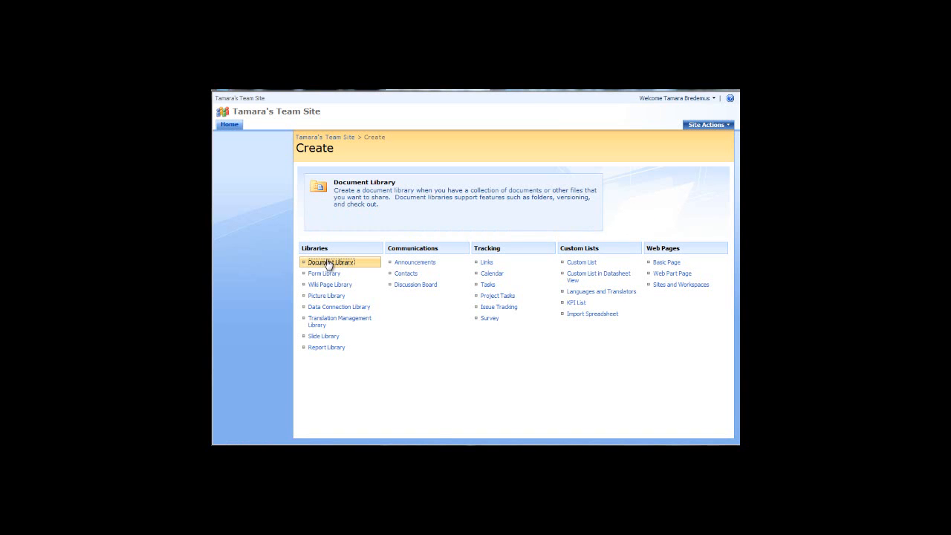
click(328, 265)
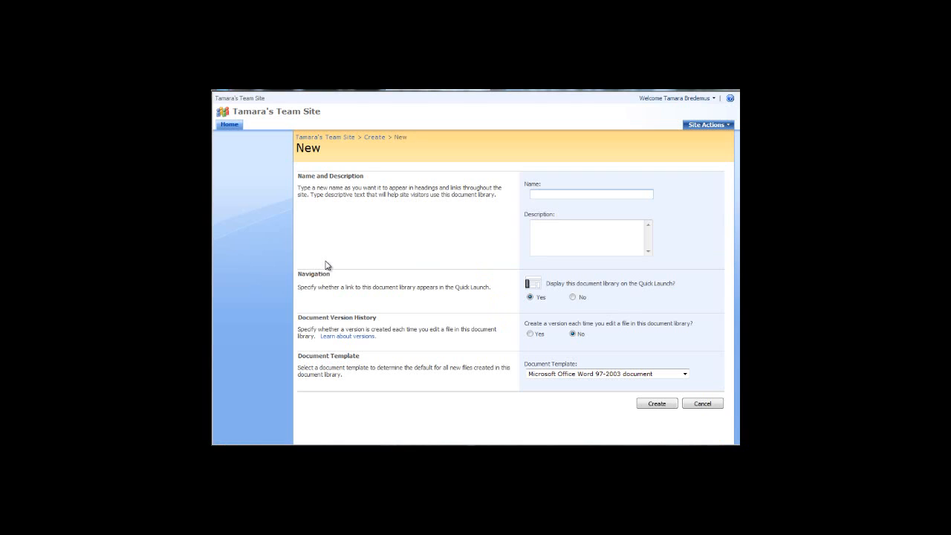
text(AnimalMetadata)
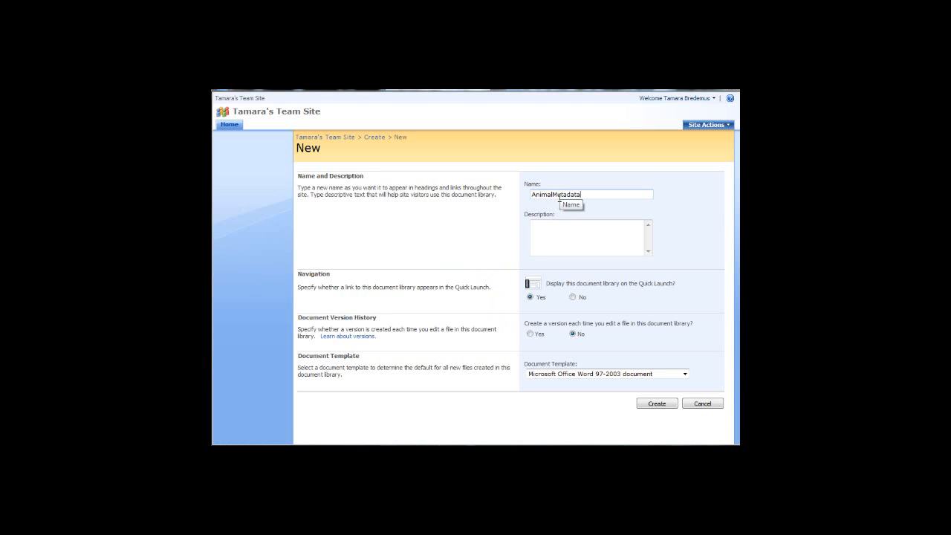
click(662, 406)
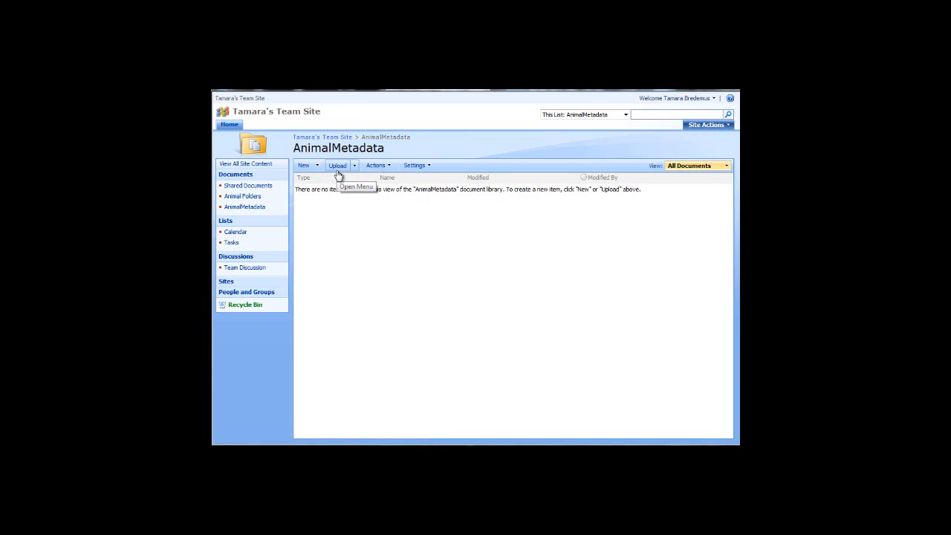
Change the AnimalMetadata library's title to Animal Metadata in its general settings and save
click(413, 167)
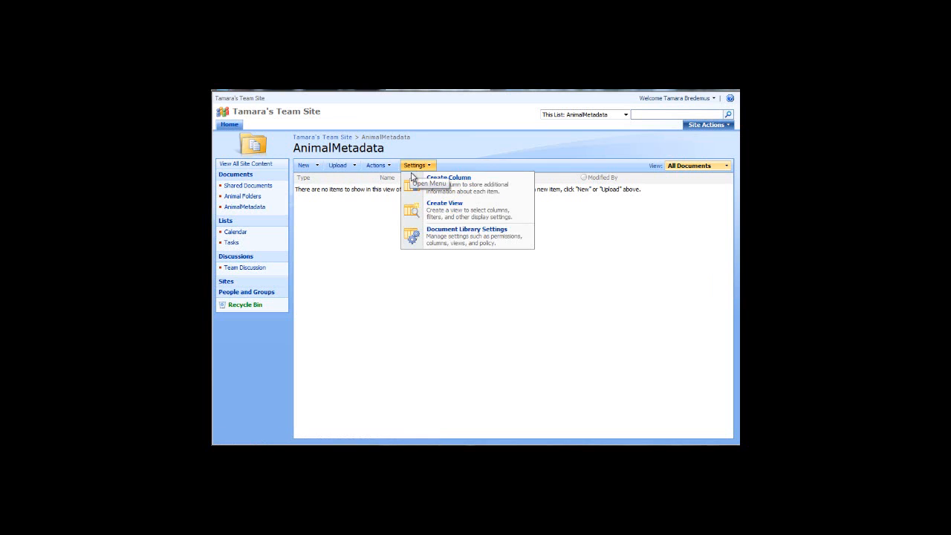
click(432, 236)
click(360, 253)
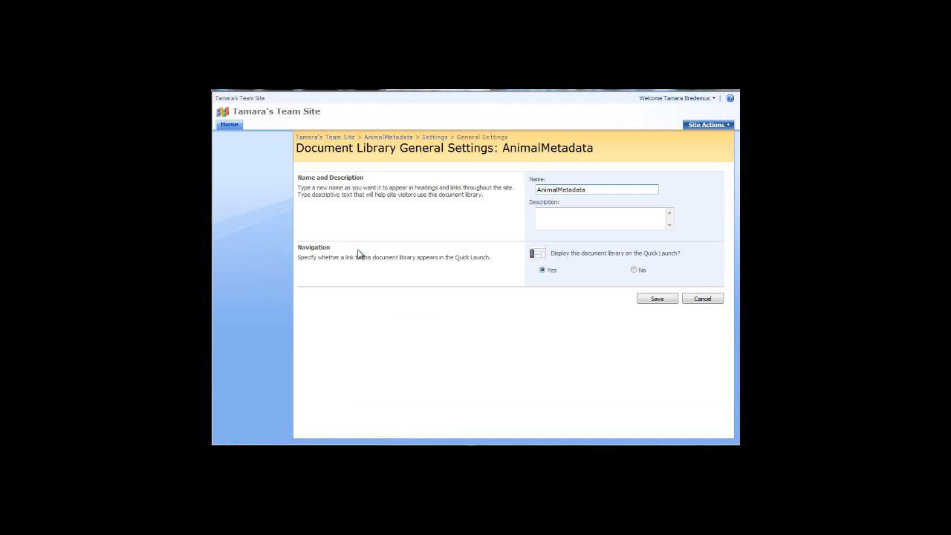
click(561, 188)
click(659, 299)
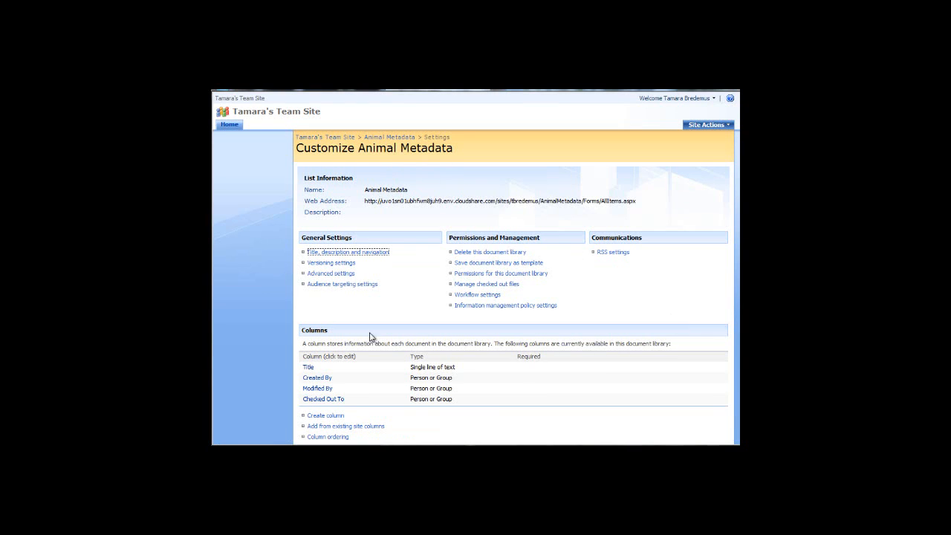
Start a new column in the Animal Metadata library named Animal, with the Choice information type
click(330, 417)
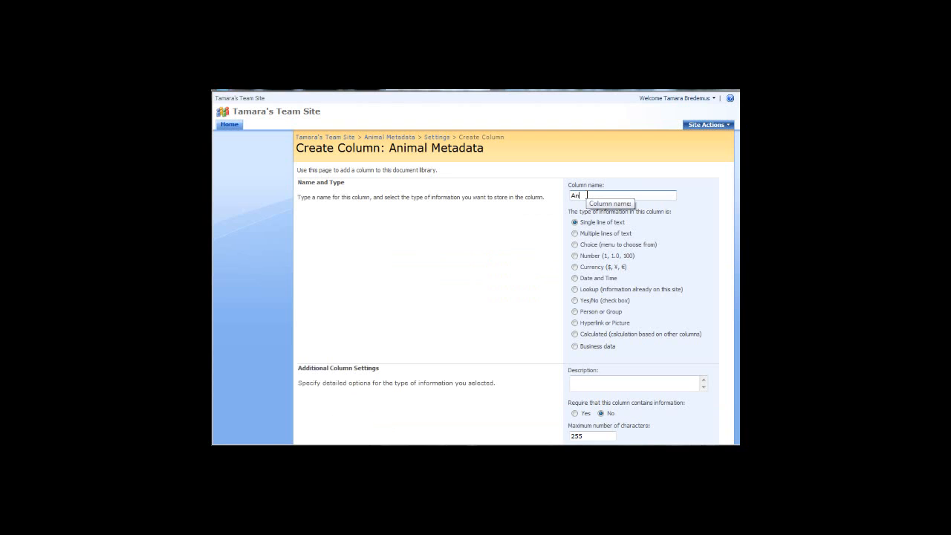
click(587, 195)
text(Animal)
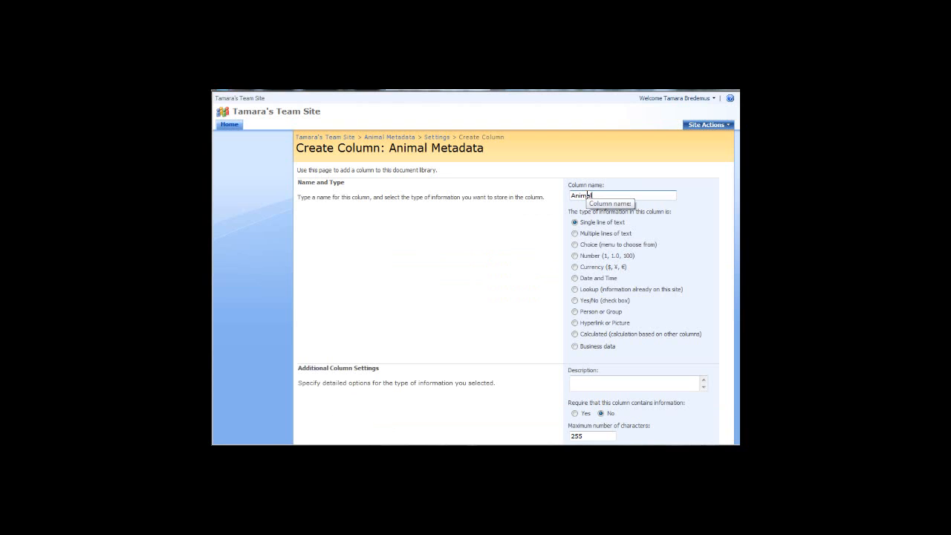
click(574, 244)
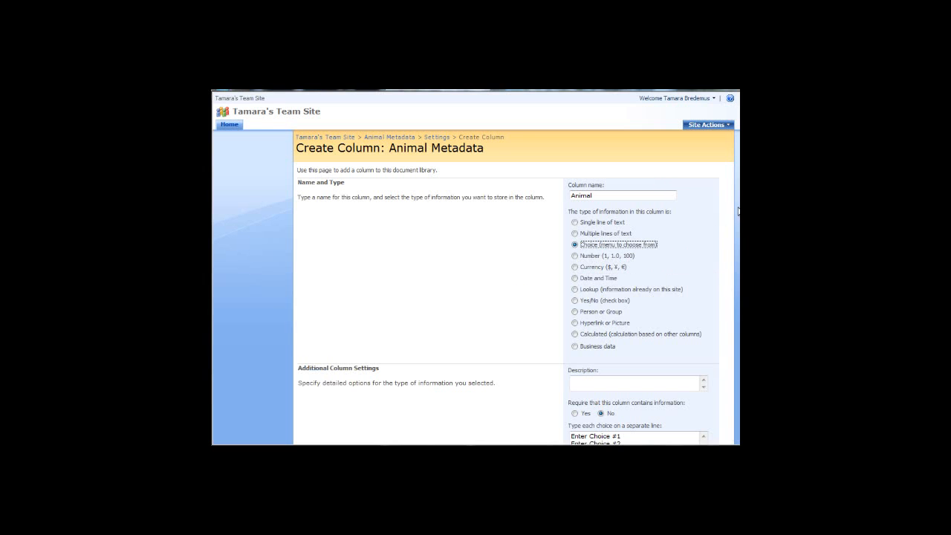
Replace the Animal column's placeholder choices with Cat, Dog, Horse and Rodents, each on its own line
scroll(630, 293, down, 5)
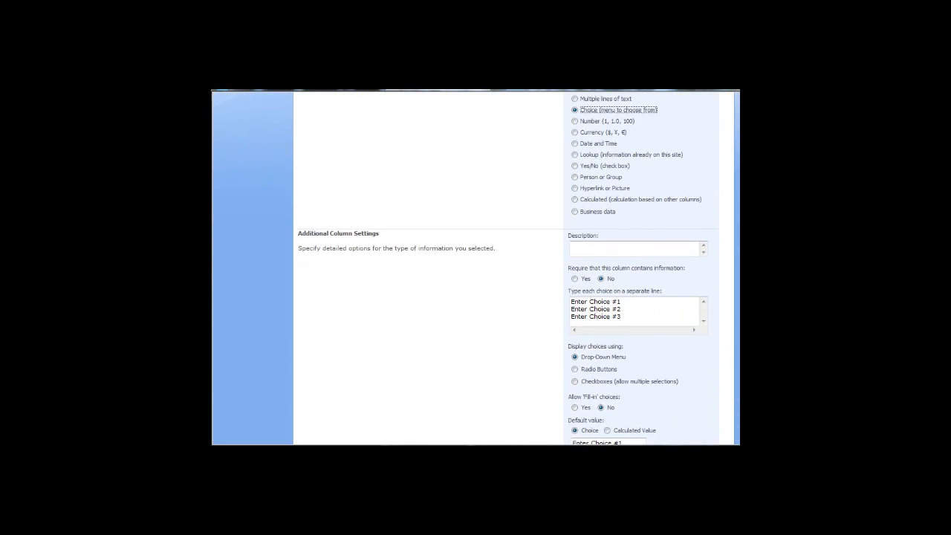
drag(625, 277, 562, 251)
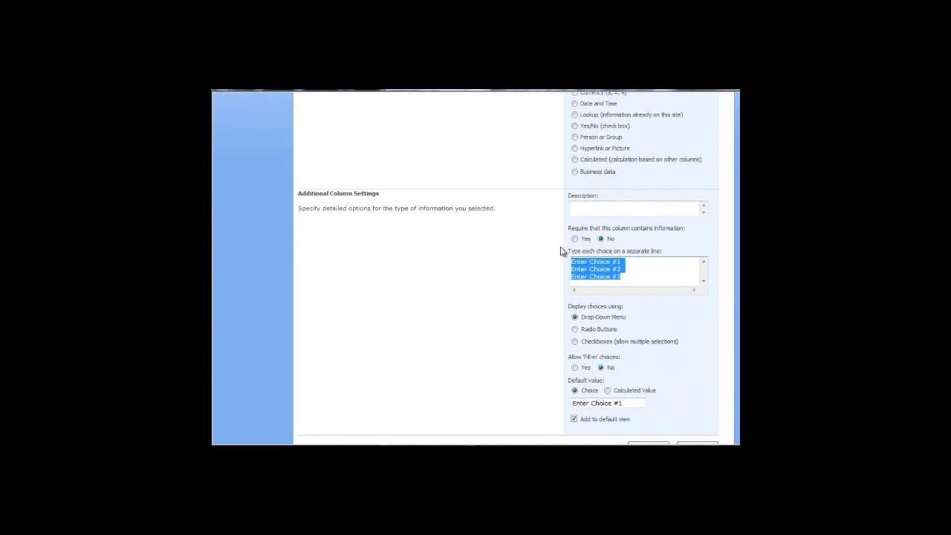
text(Cat )
text(Do)
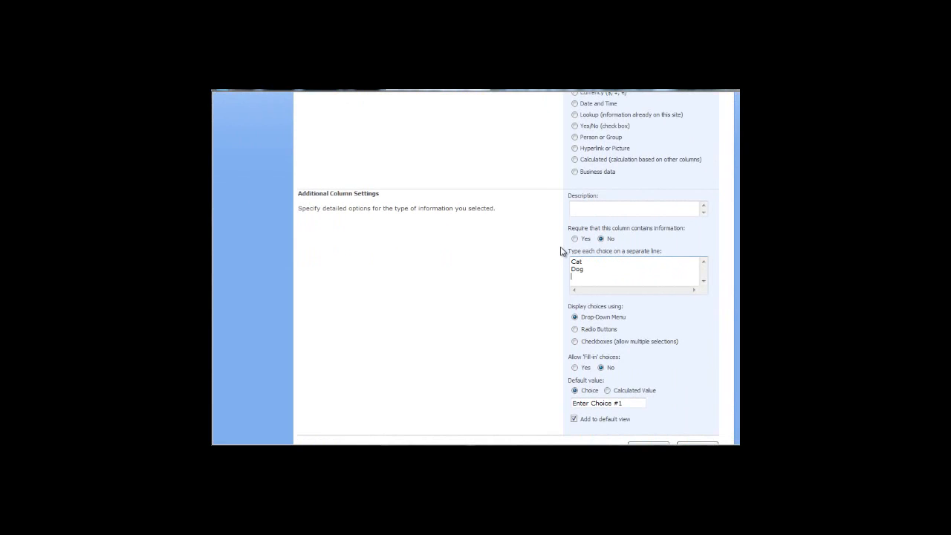
text(g)
key(Return)
text(Horse)
key(Return)
text(Rodents)
Clear the Animal column's default value and finish creating the column
click(630, 407)
drag(630, 408, 538, 405)
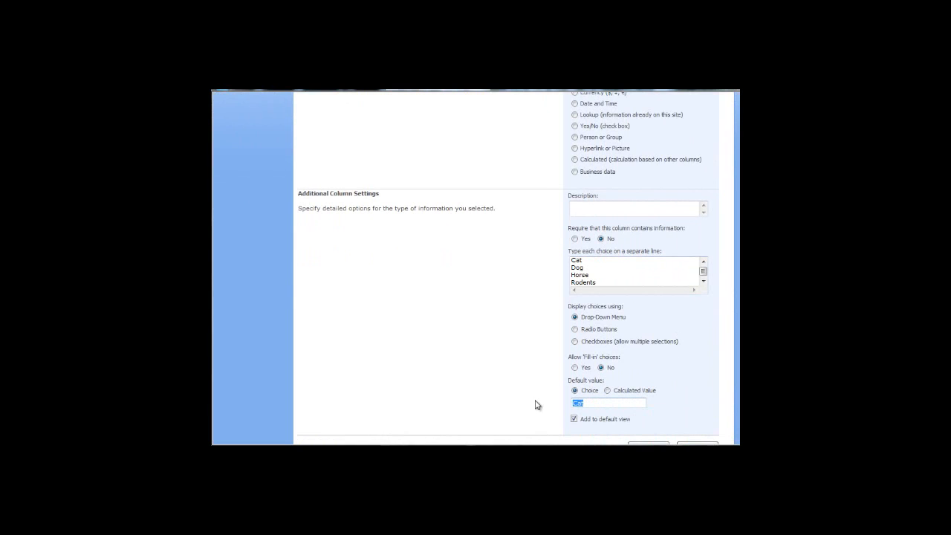
key(Delete)
scroll(475, 268, down, 1)
click(654, 400)
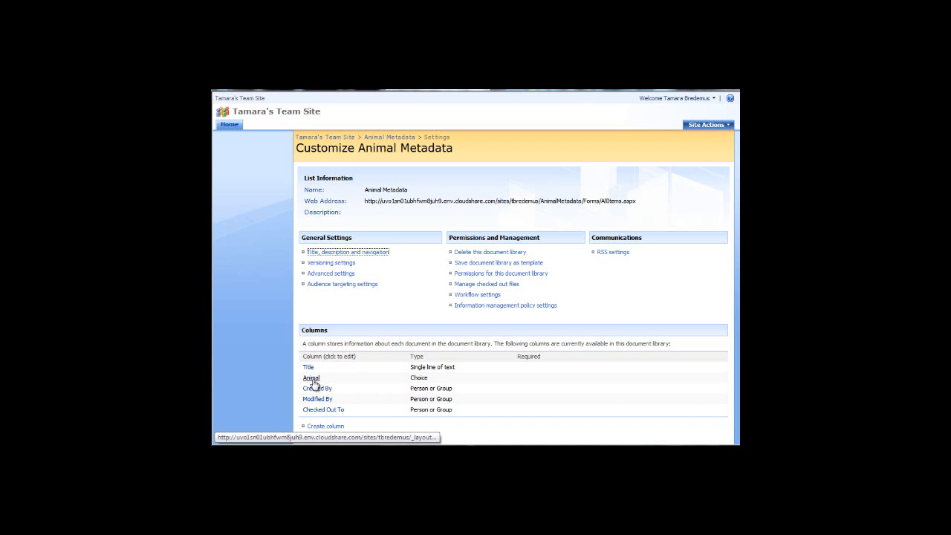
Start another column in the library named Size, with the Choice information type
click(319, 426)
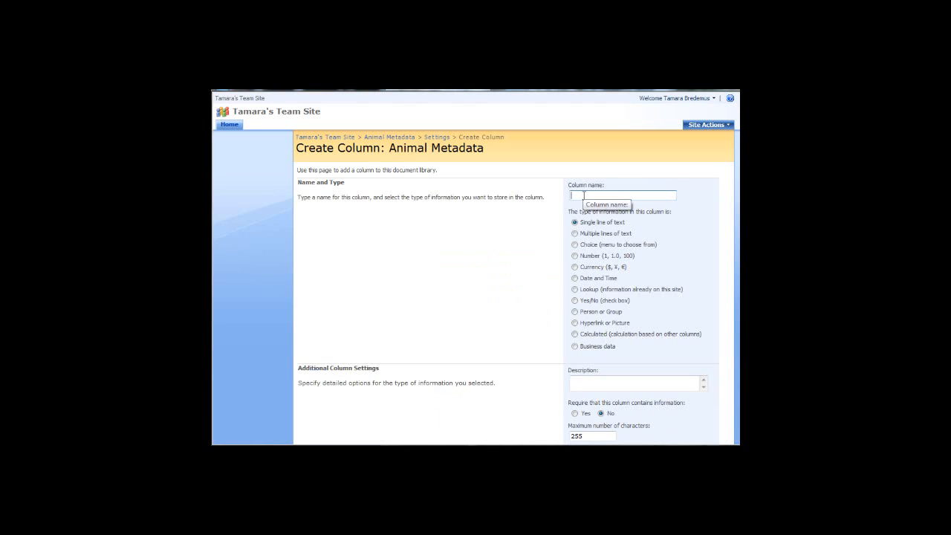
text(Size)
click(575, 245)
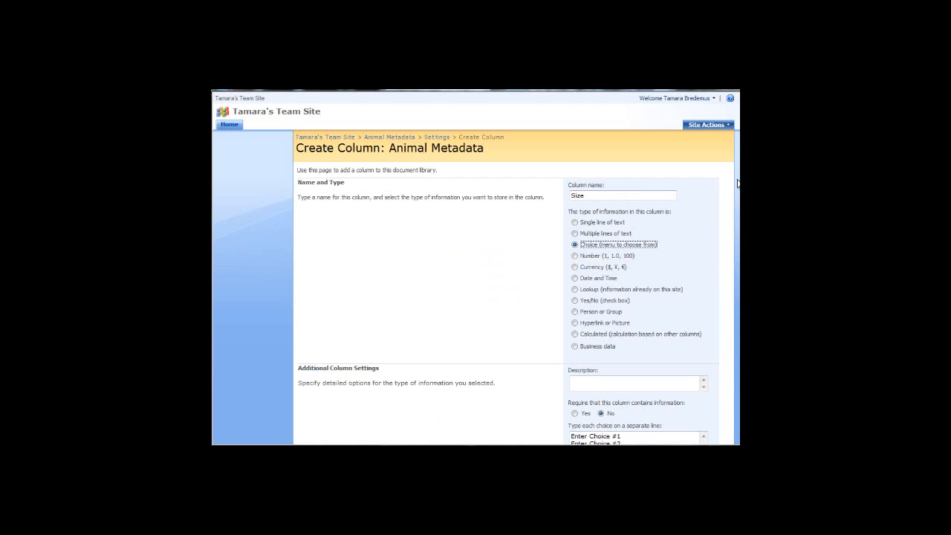
Replace the Size column's placeholder choices with Small, Medium and Large, each on its own line
scroll(636, 312, down, 4)
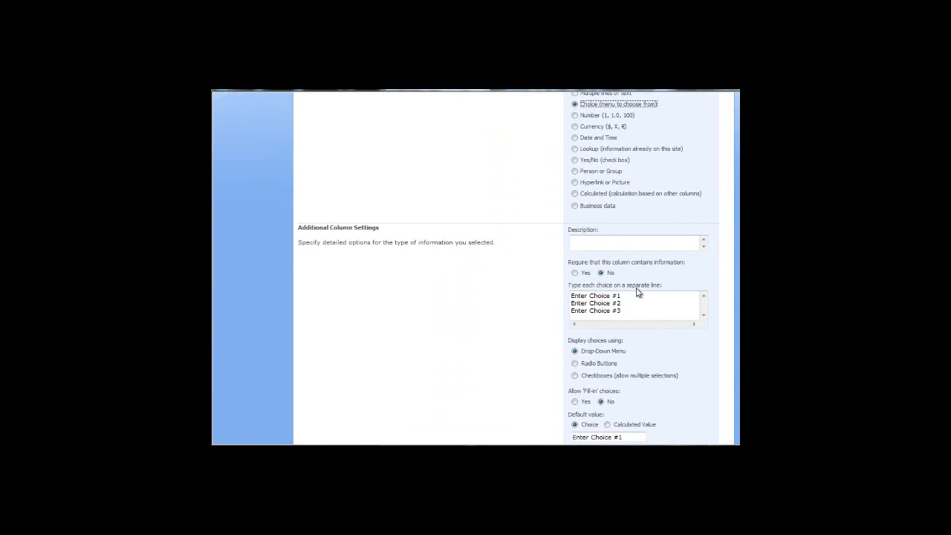
click(624, 312)
drag(624, 312, 563, 290)
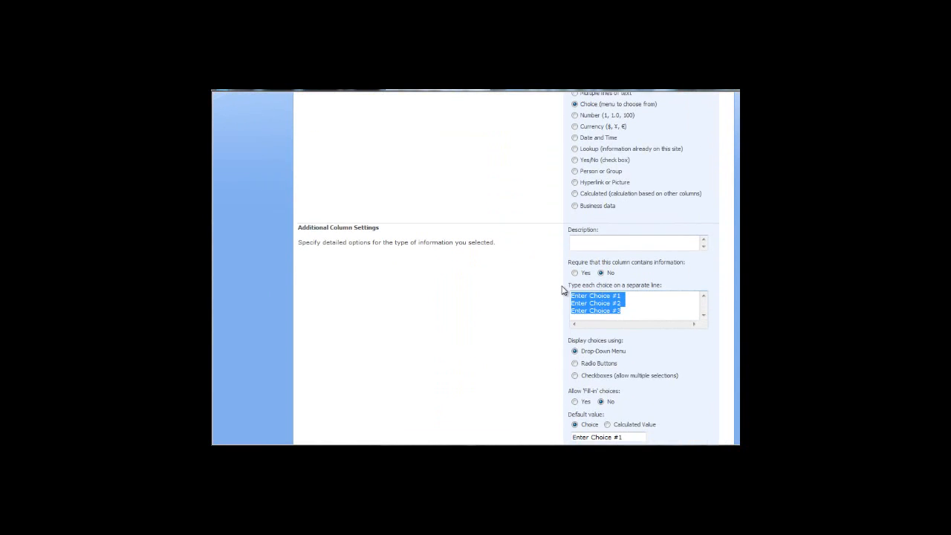
text(Small )
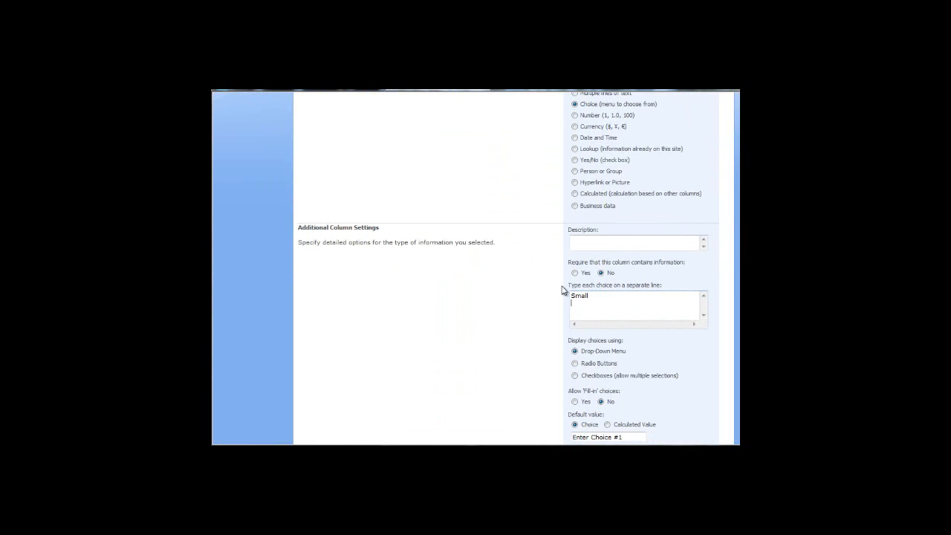
text(Medium)
key(Return)
text(Large)
Clear the Size column's default value and finish creating the column
click(627, 436)
scroll(688, 394, down, 3)
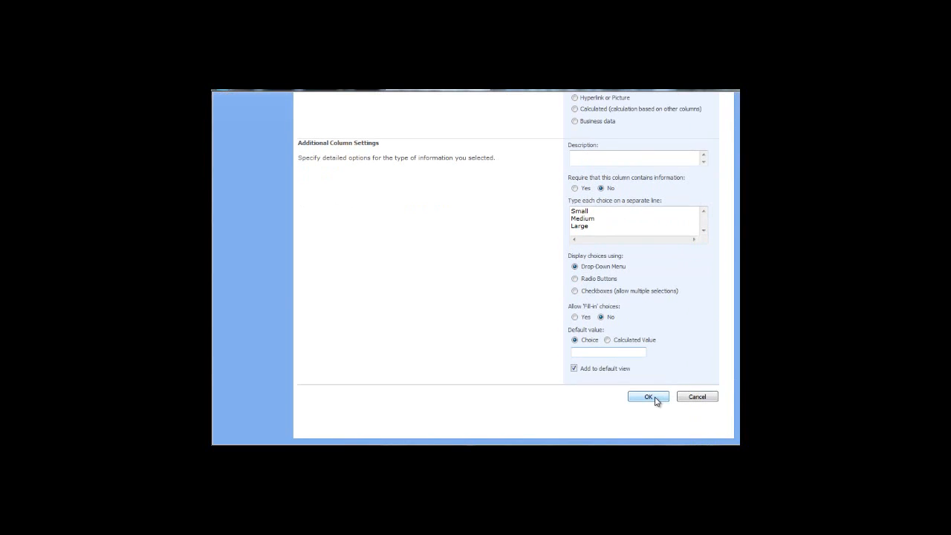
click(655, 400)
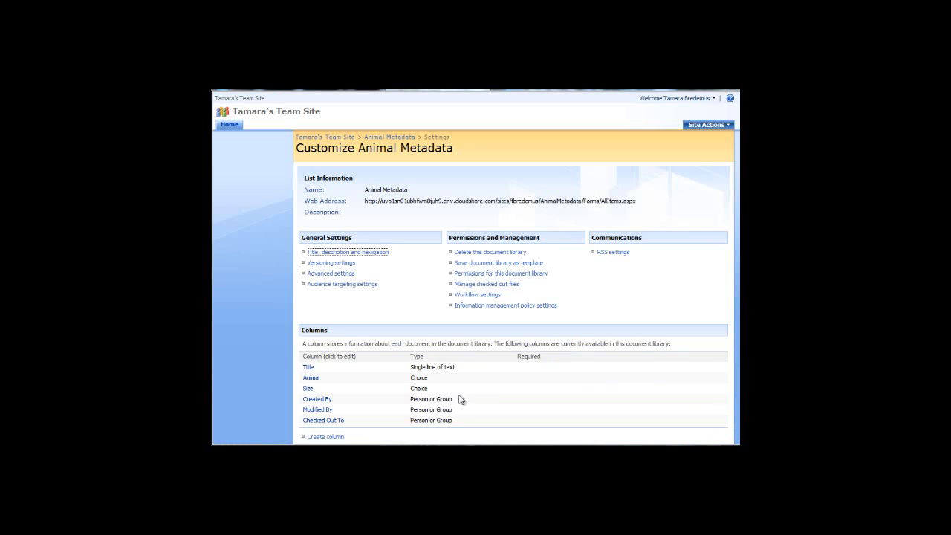
Start a Choice column named Color whose choices display as checkboxes allowing multiple selections
click(321, 437)
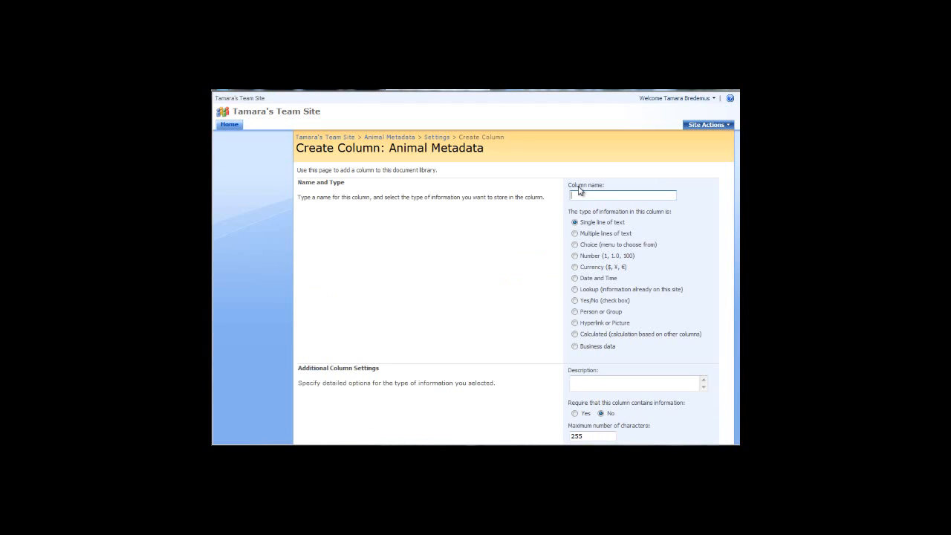
text(Color)
click(574, 244)
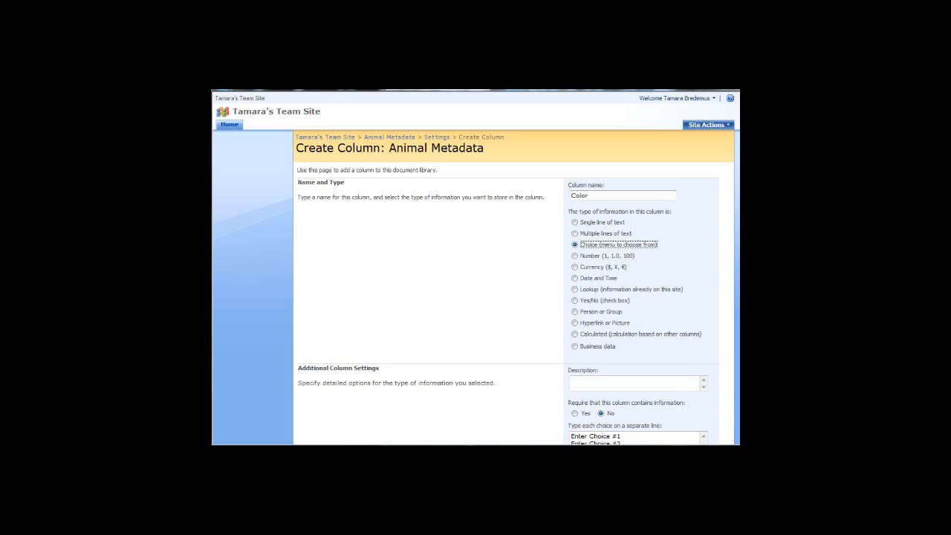
scroll(601, 355, down, 5)
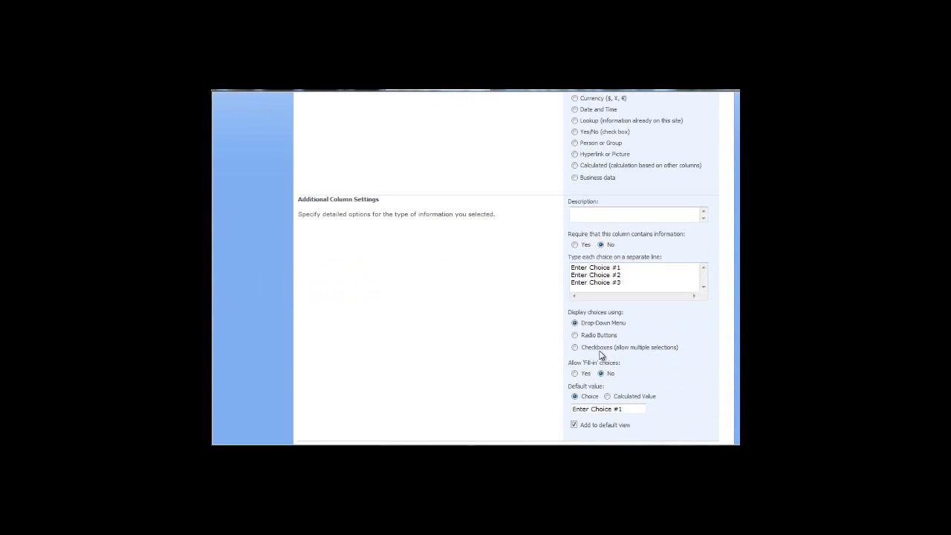
click(575, 348)
Replace the Color column's placeholder choices with Black, White, Brown, Blue, Tan and Yellow, each on its own line
drag(624, 283, 558, 266)
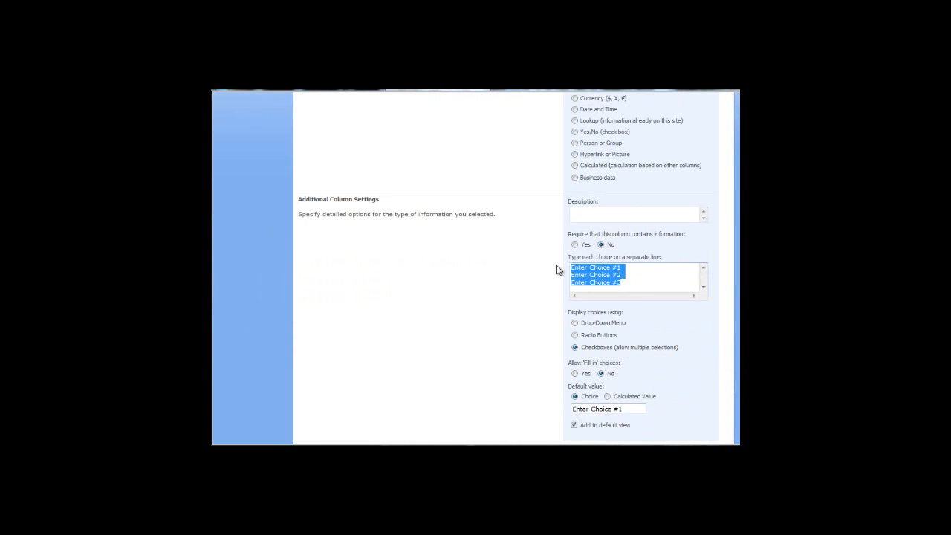
text(Black )
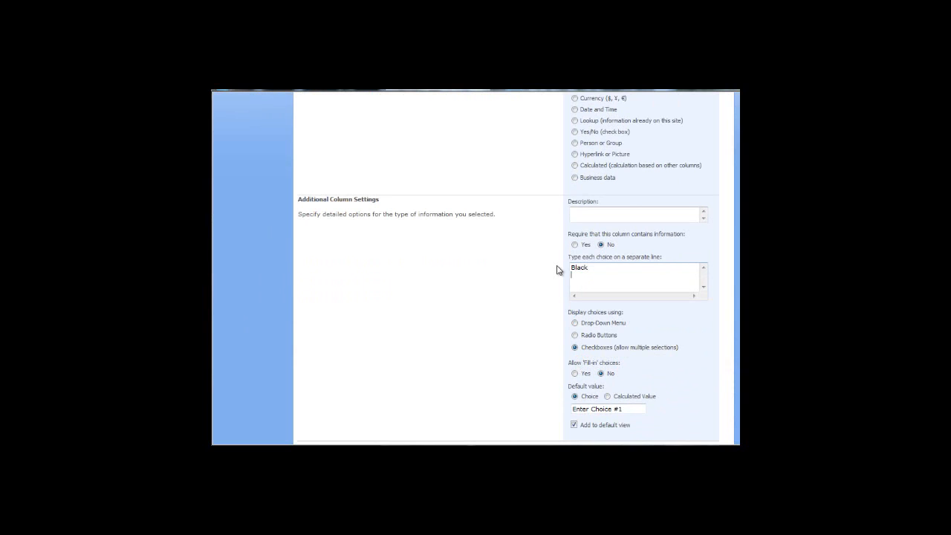
text(White)
key(Return)
text(Brown)
key(Return)
text(Blue)
key(Return)
text(Tan)
key(Return)
text(Yellow)
Clear the Color column's default value and finish creating the column
drag(630, 409, 544, 414)
key(BackSpace)
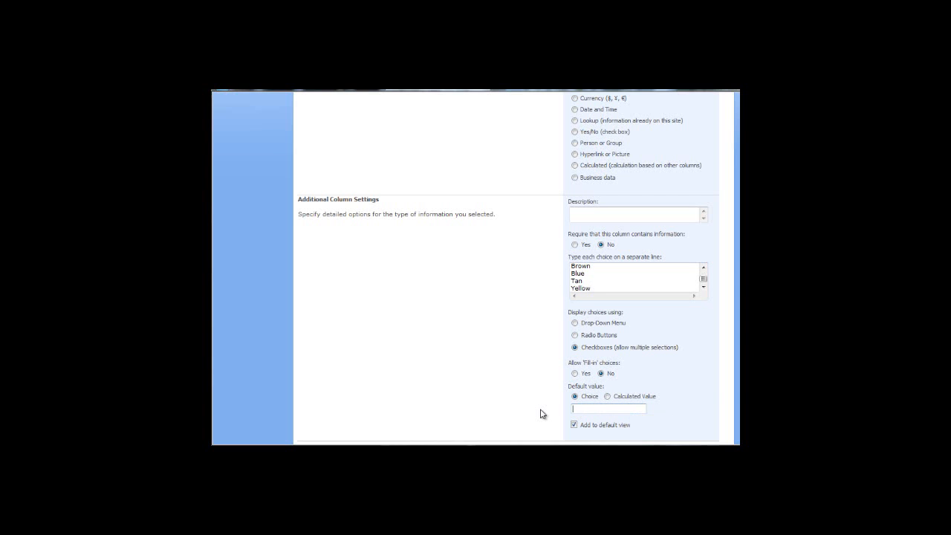
scroll(477, 267, down, 2)
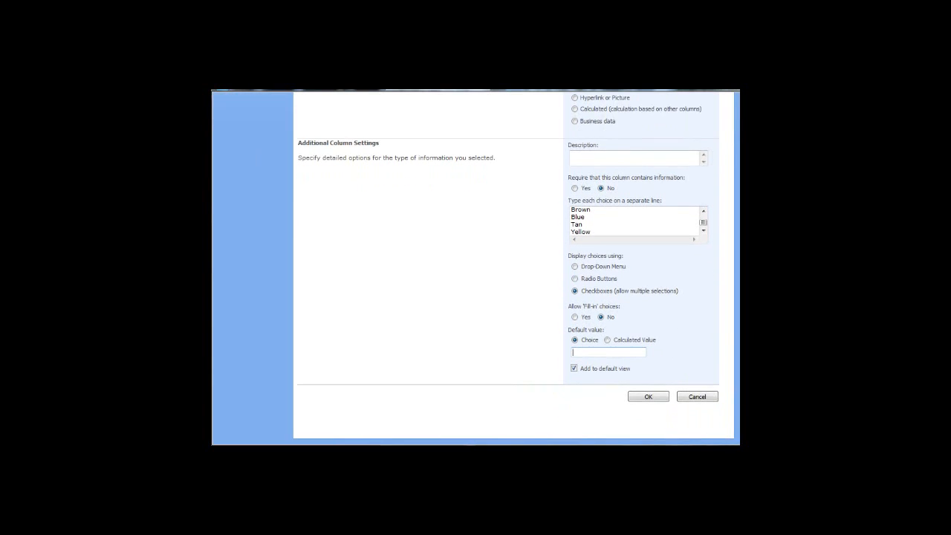
click(648, 397)
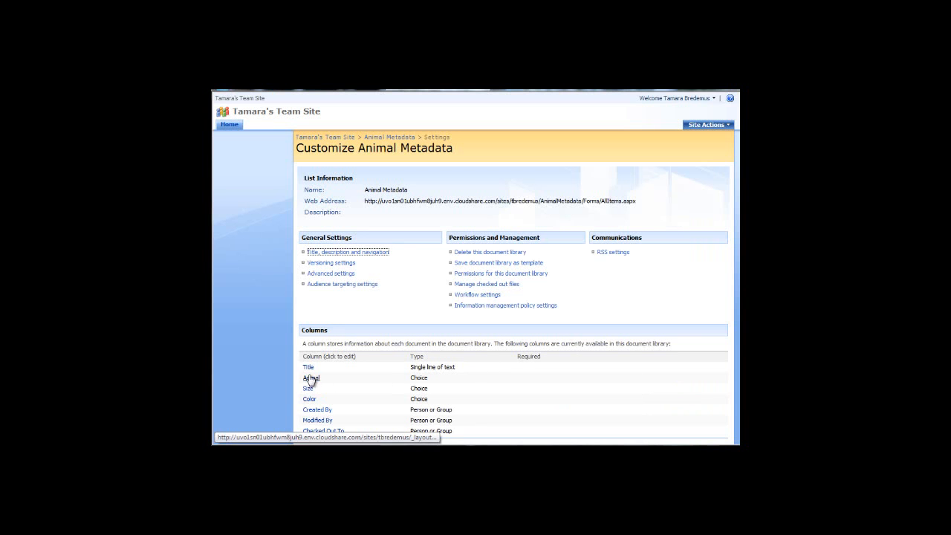
Return to the team site's home page and open the Animal Folders document library
click(333, 138)
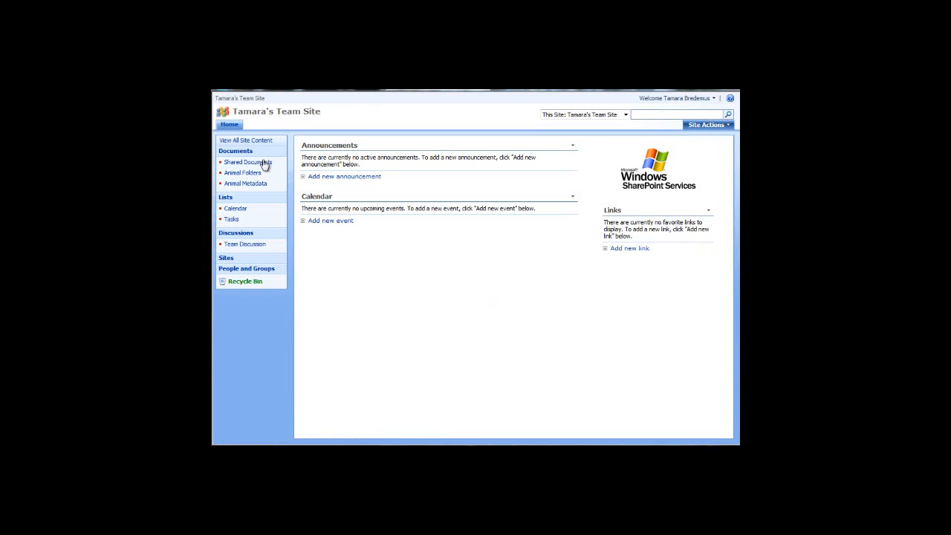
click(251, 176)
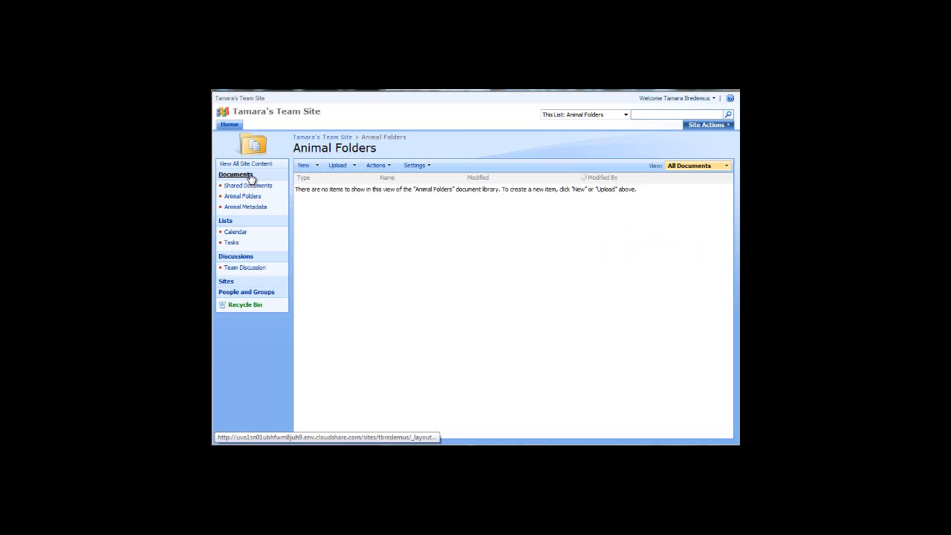
click(420, 167)
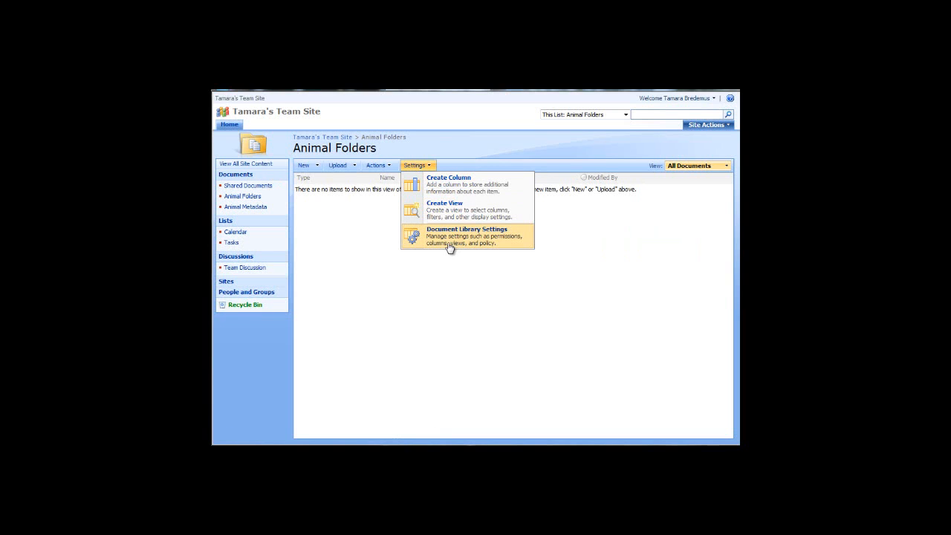
click(376, 165)
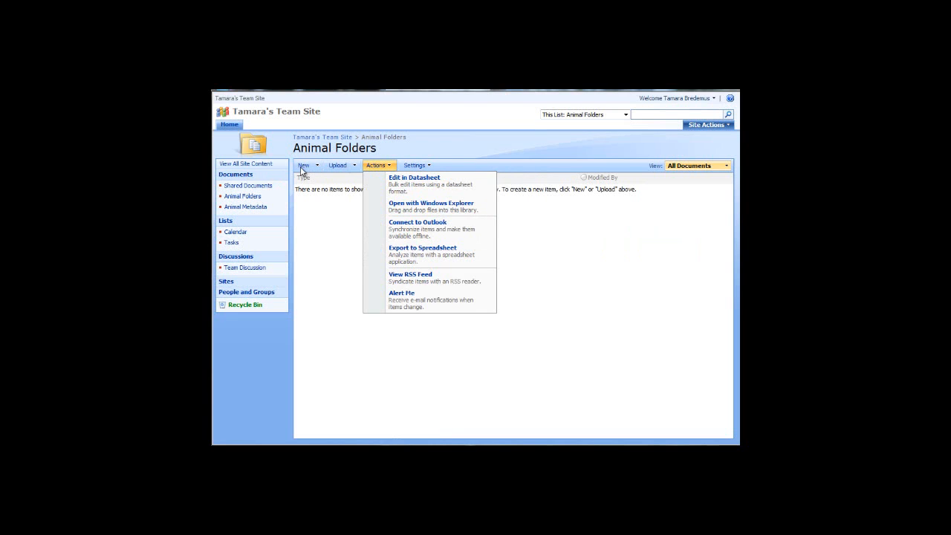
click(306, 166)
click(342, 182)
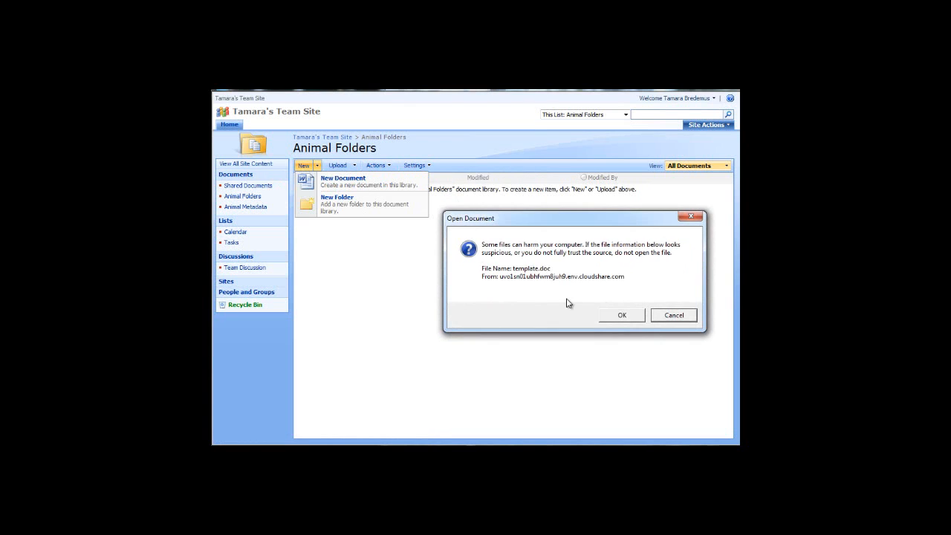
click(668, 316)
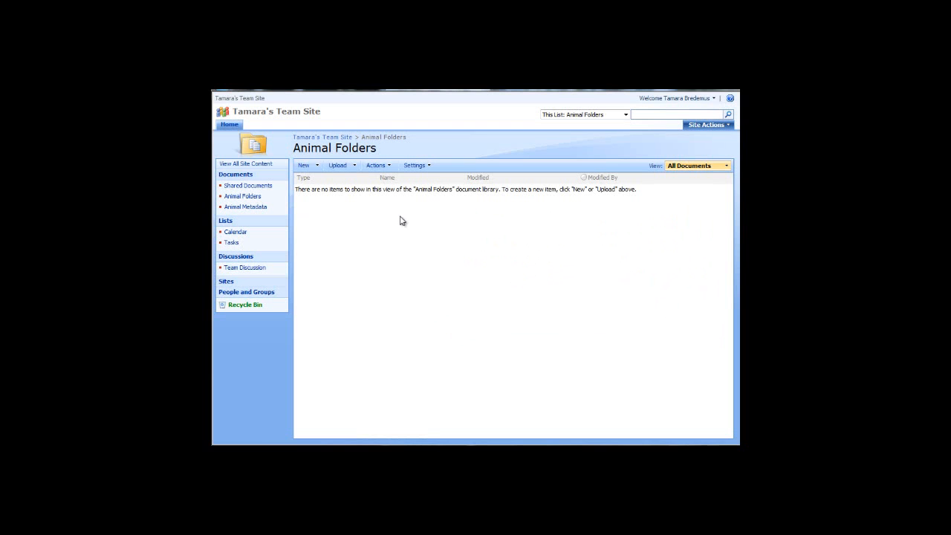
Create a folder named Dog at the root of the Animal Folders library
click(318, 166)
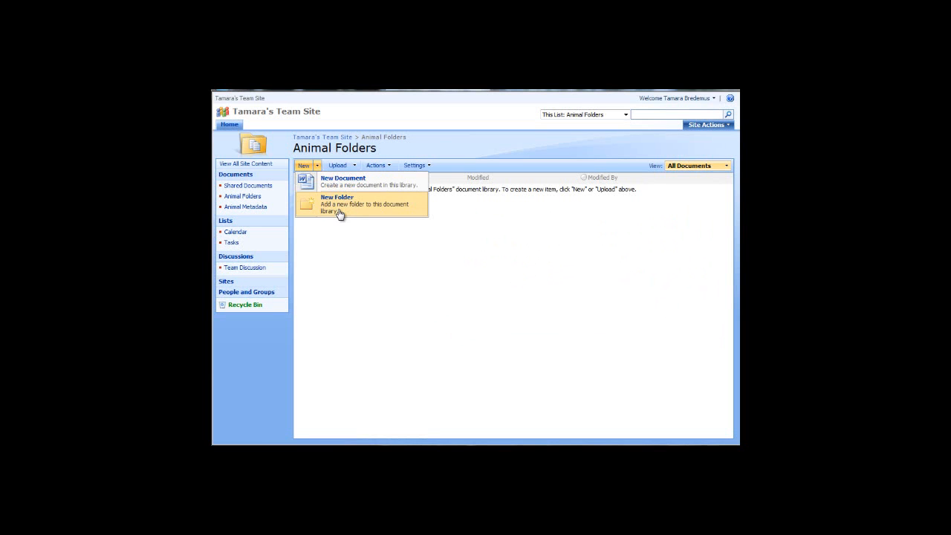
click(339, 213)
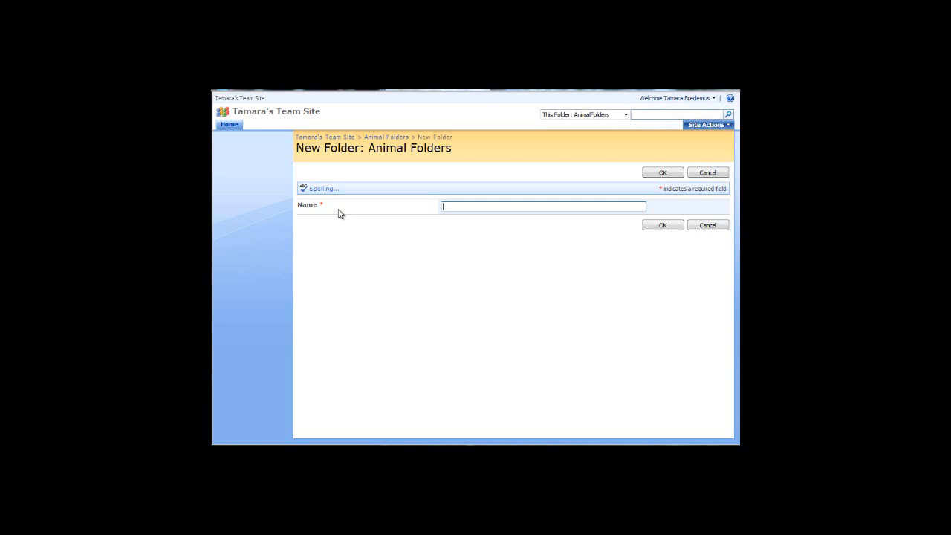
text(Dog)
click(663, 226)
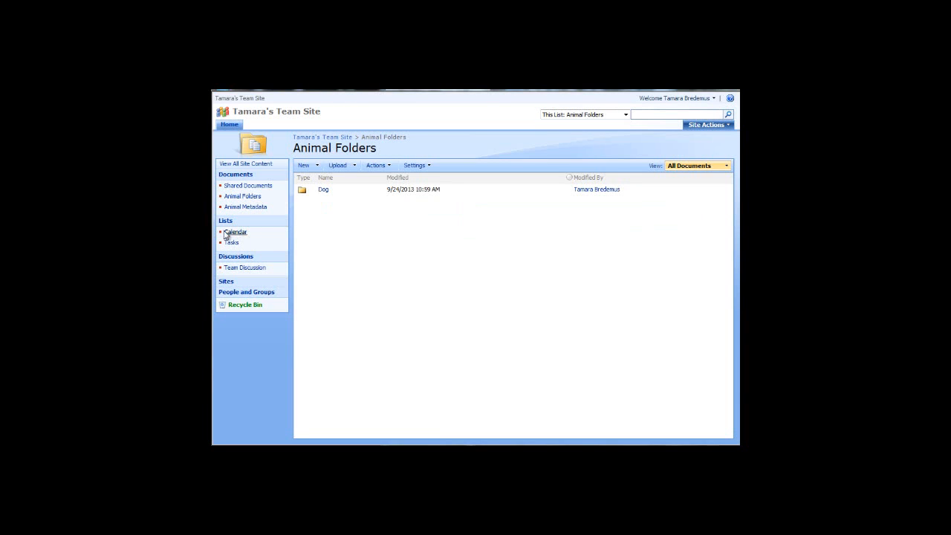
Open the Dog folder and create a subfolder named Small in it
click(323, 191)
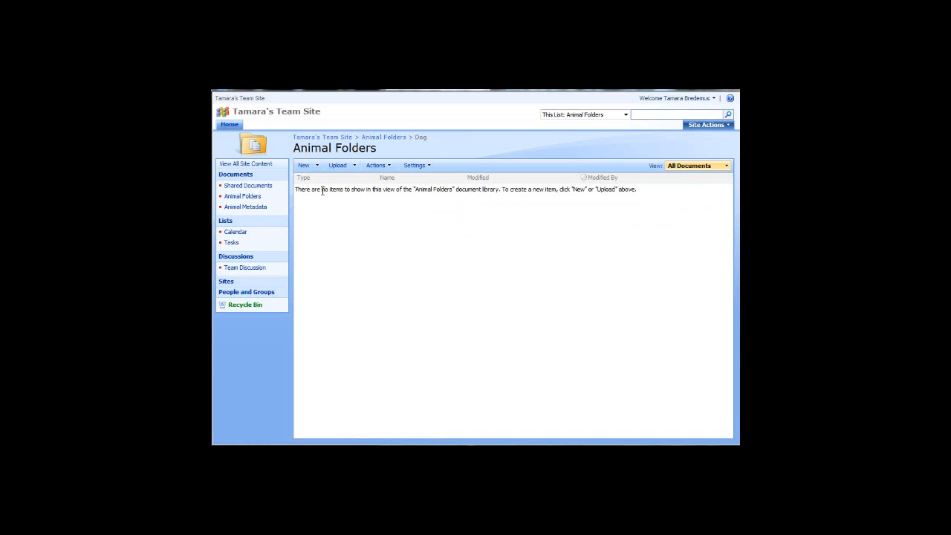
click(314, 165)
click(334, 210)
text(S)
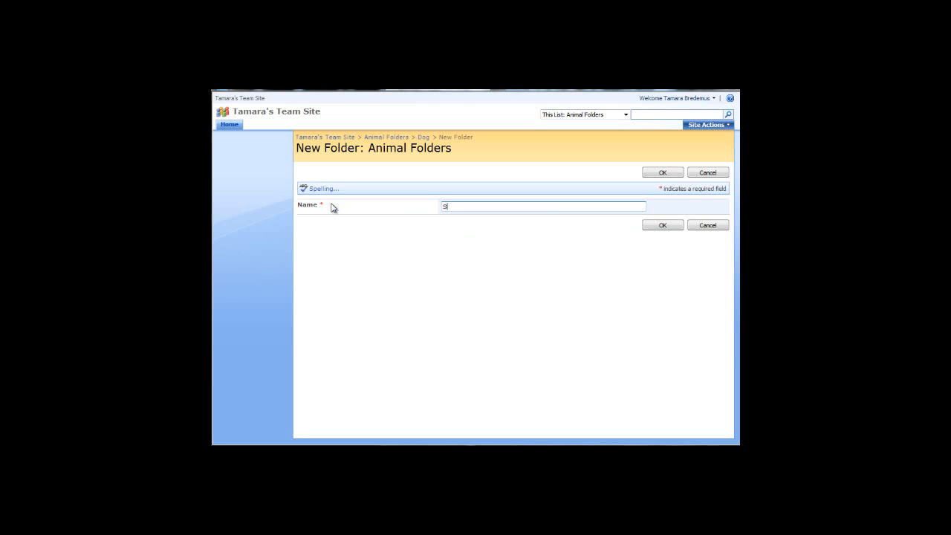
text(mall)
click(678, 226)
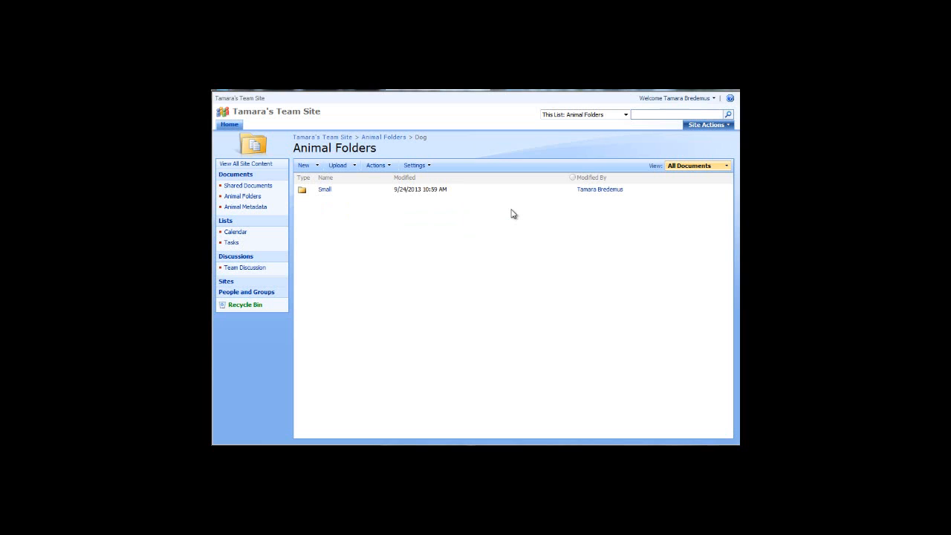
Add two more subfolders named Medium and Large inside the Dog folder
click(316, 166)
click(323, 212)
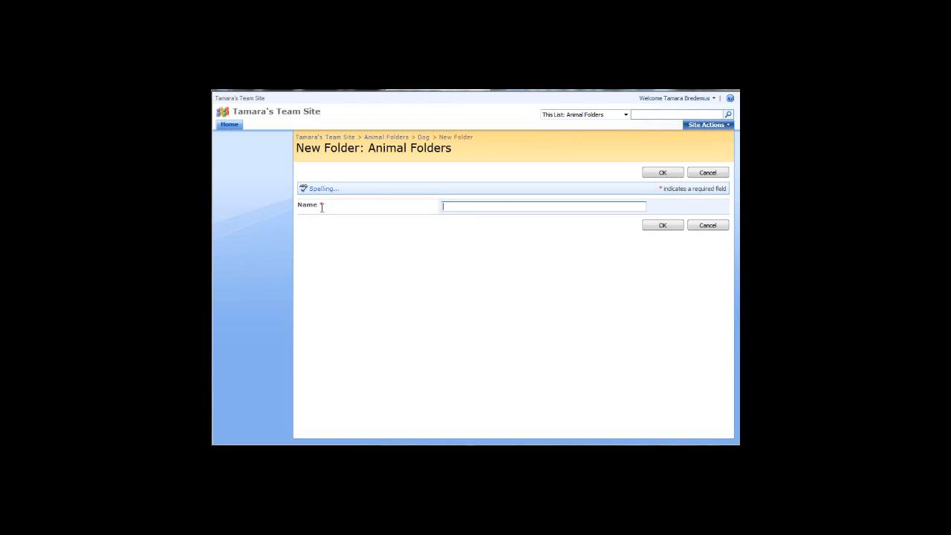
text(Medium)
click(664, 226)
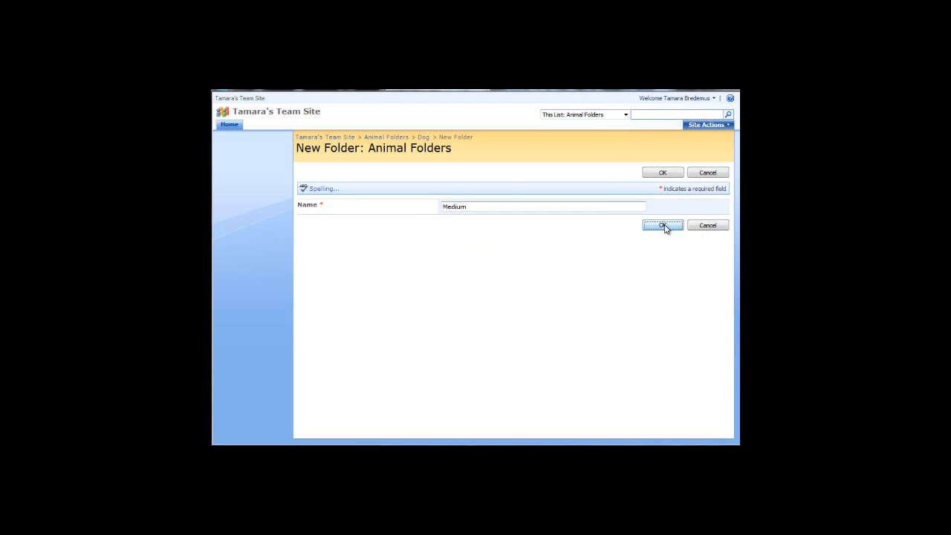
click(316, 167)
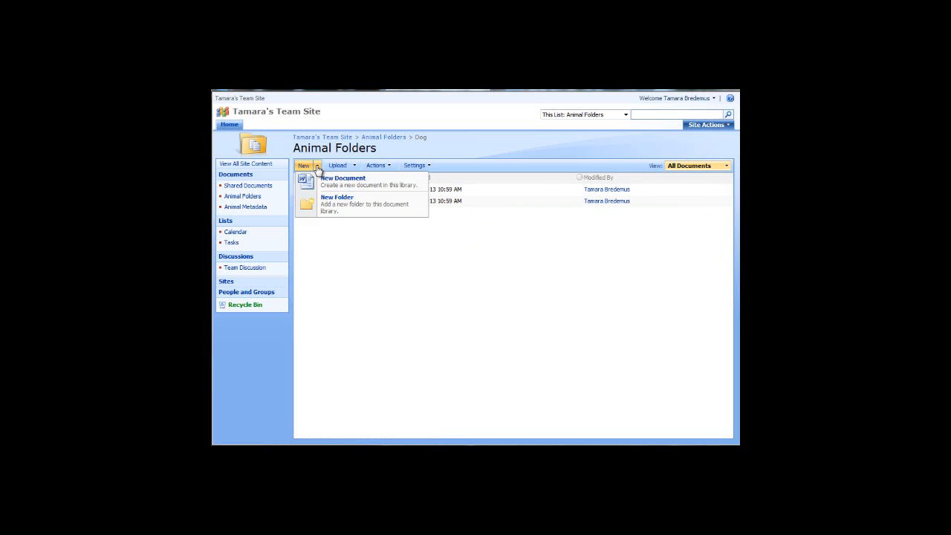
click(336, 201)
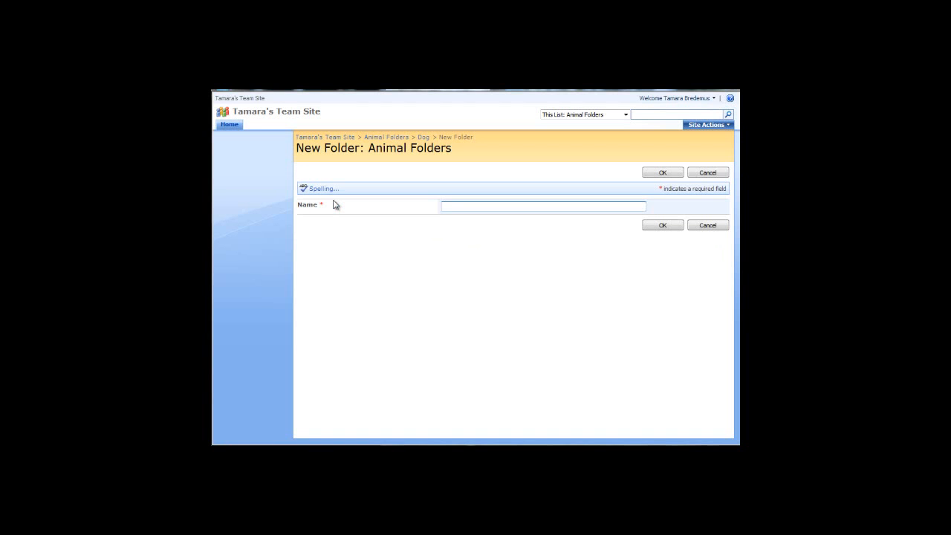
text(Large)
click(663, 226)
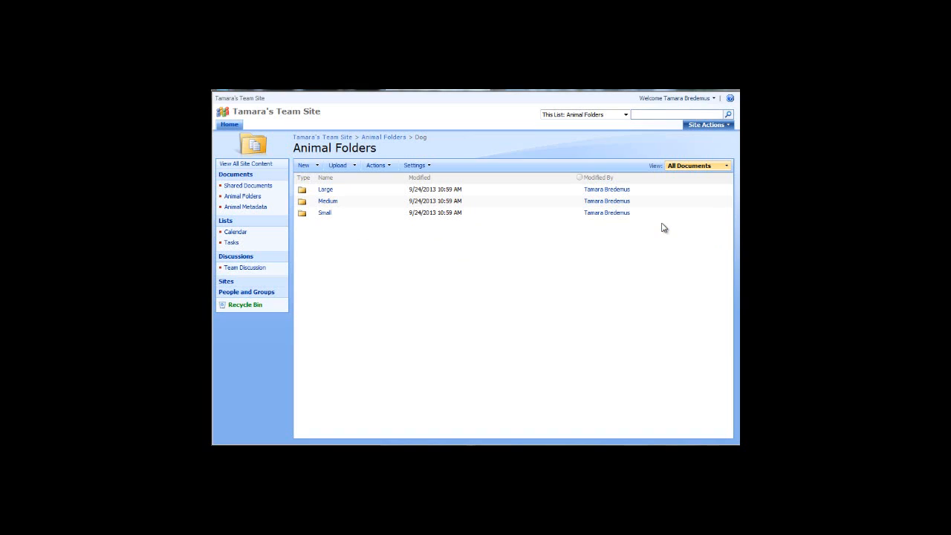
Open the Small folder under Dog and create a subfolder named Black in it
mouse_move(325, 193)
click(324, 214)
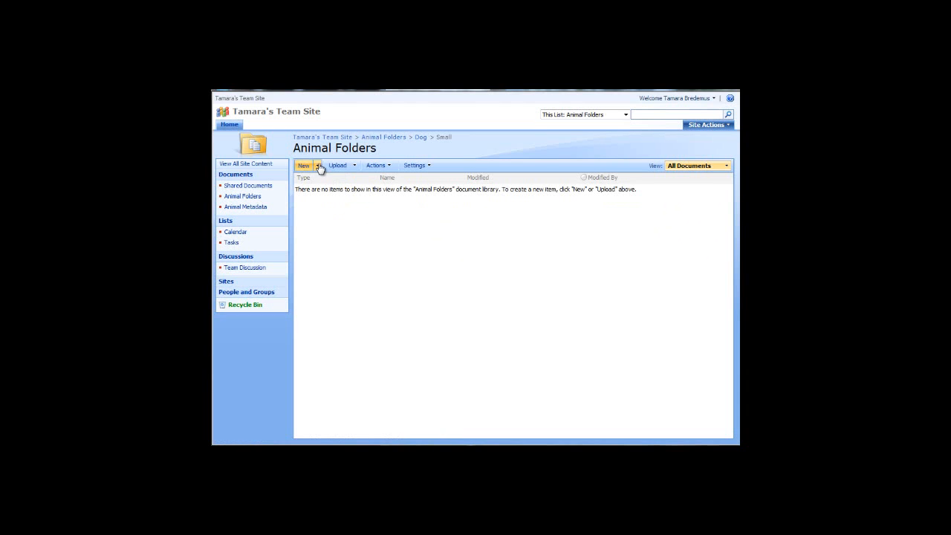
click(319, 167)
click(328, 208)
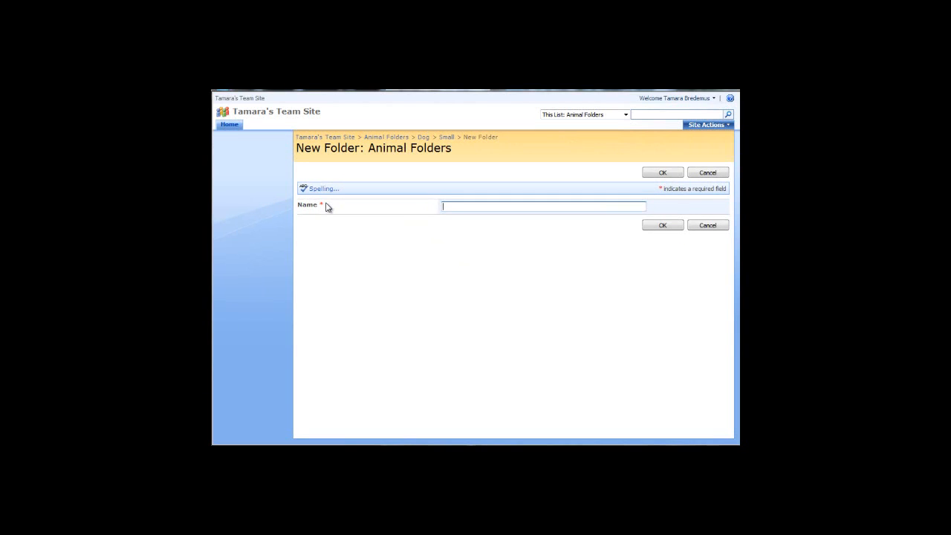
text(Black)
click(669, 225)
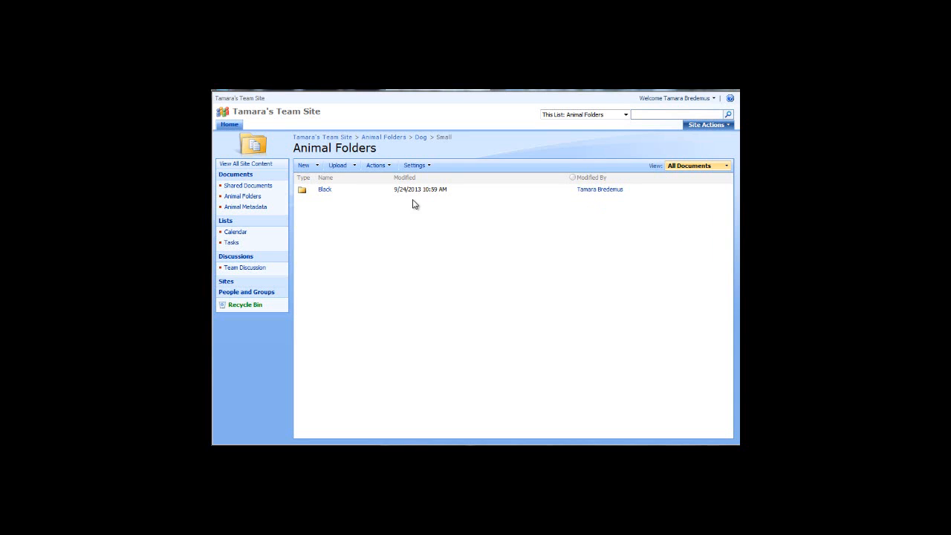
Add subfolders named White and Tan inside the Dog > Small folder
click(318, 168)
click(323, 211)
text(White)
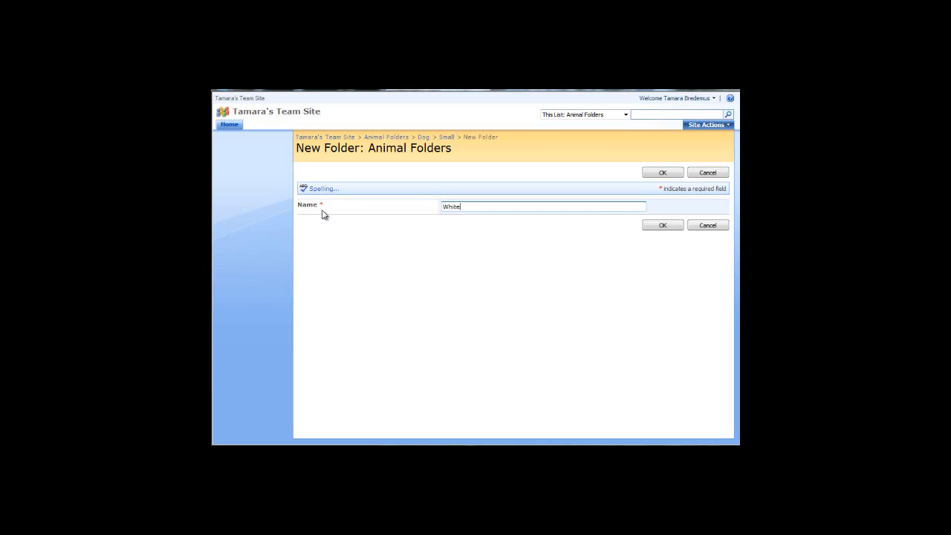
click(662, 226)
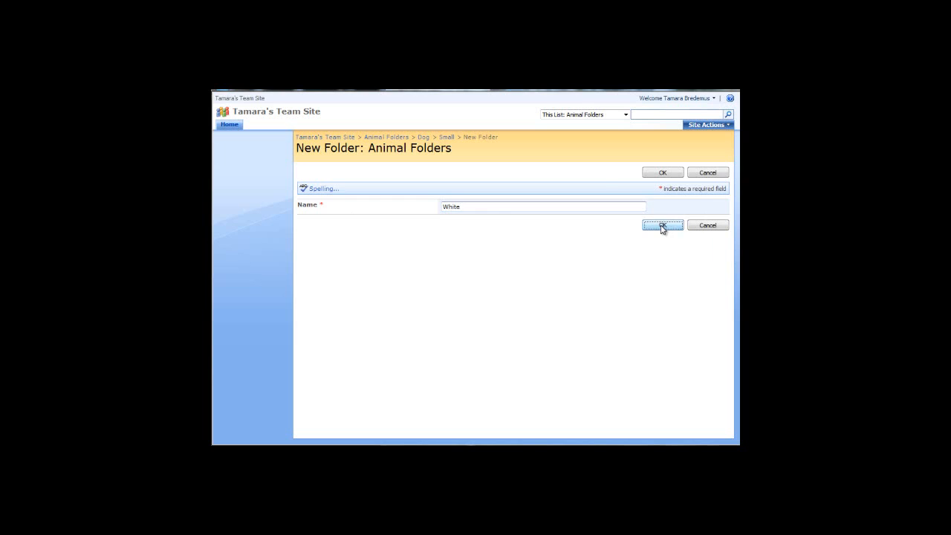
click(318, 168)
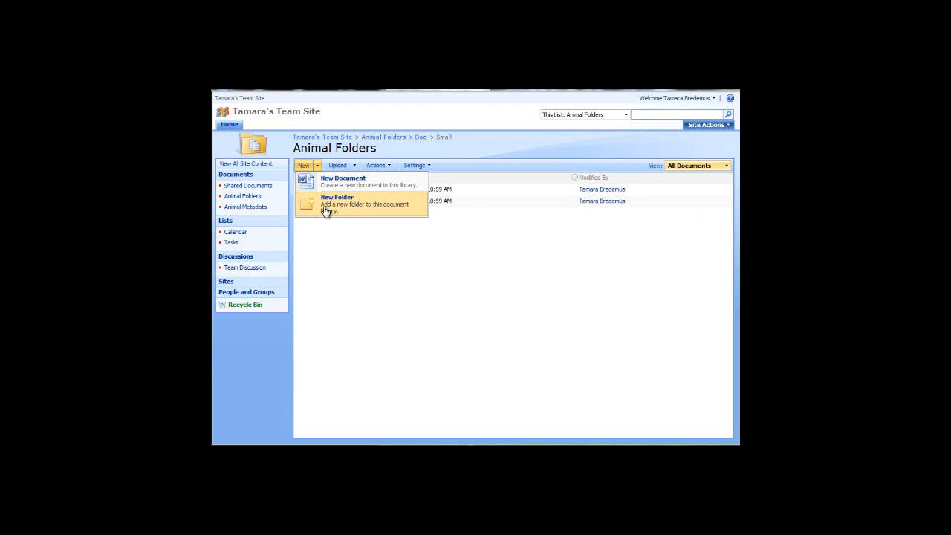
click(324, 210)
text(Tan)
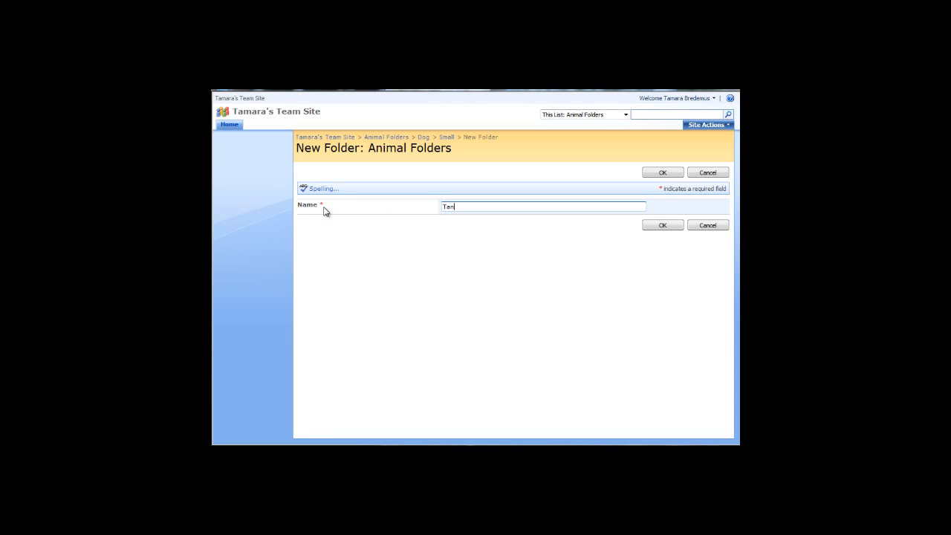
click(678, 227)
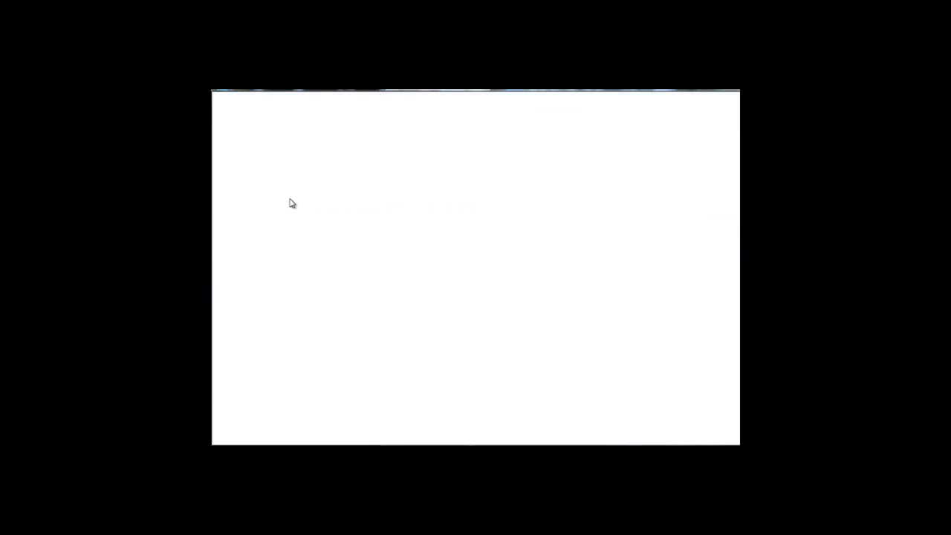
Add a subfolder named Blue inside the Dog > Small folder
click(312, 165)
click(321, 206)
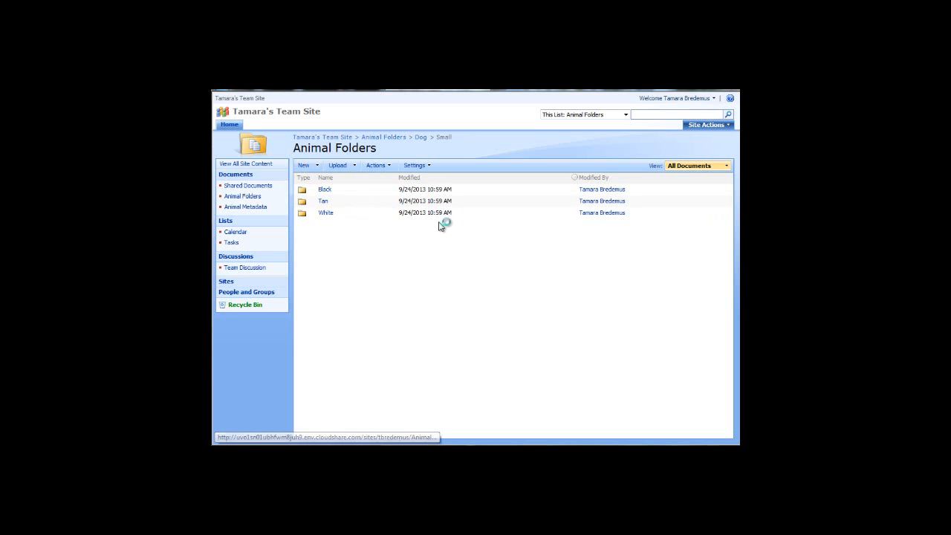
text(Blue)
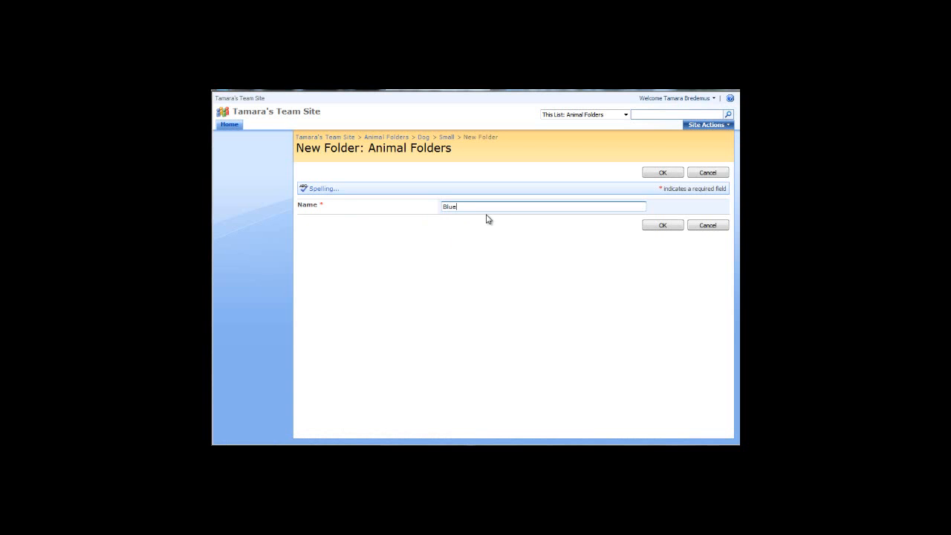
click(662, 225)
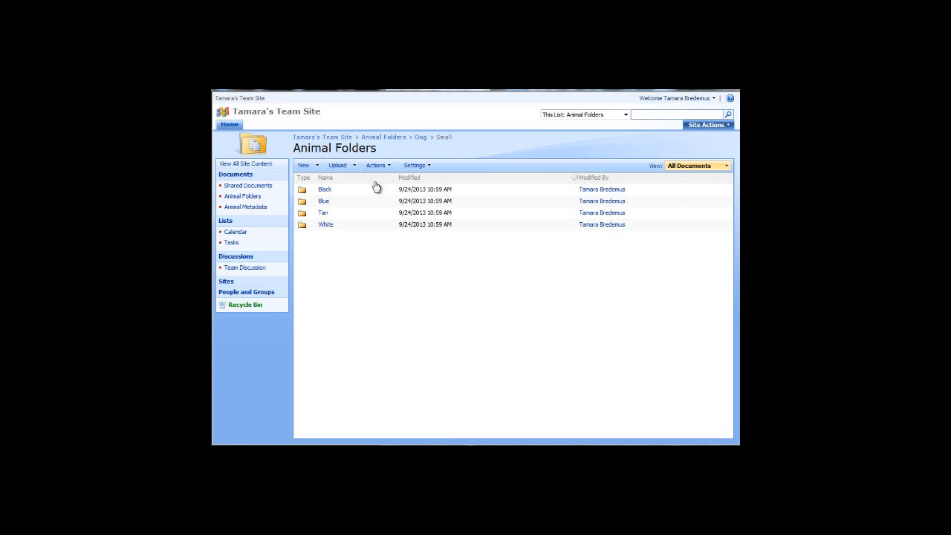
Add a subfolder named Yellow inside the Dog > Small folder
click(318, 167)
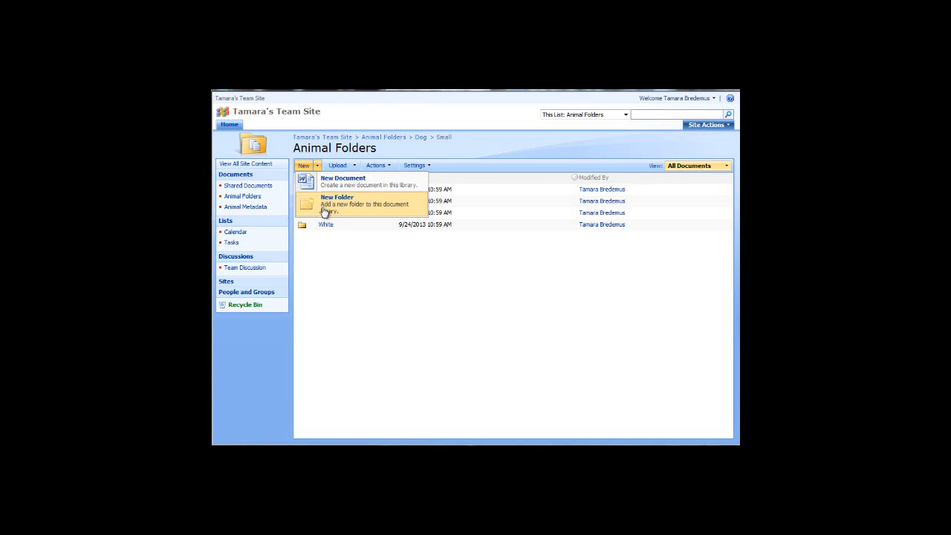
click(325, 211)
text(Yellow)
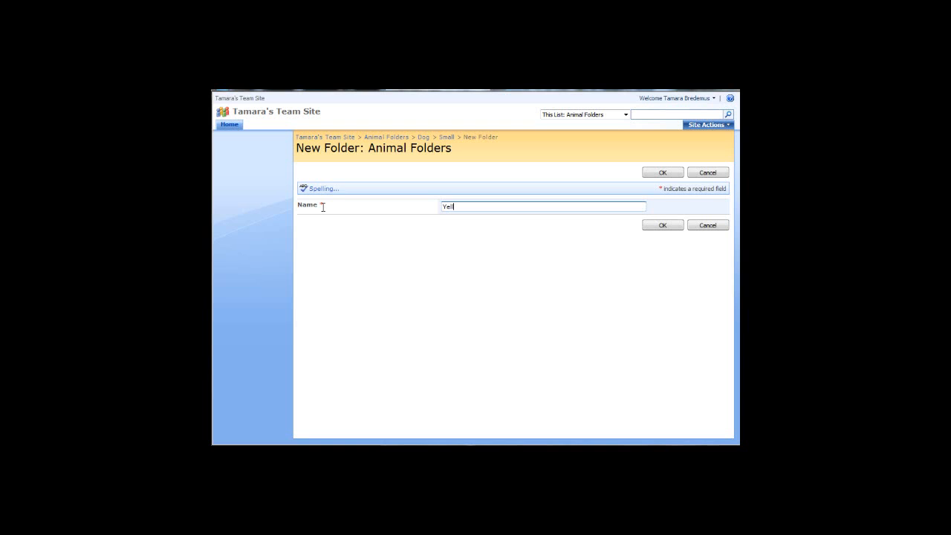
click(649, 227)
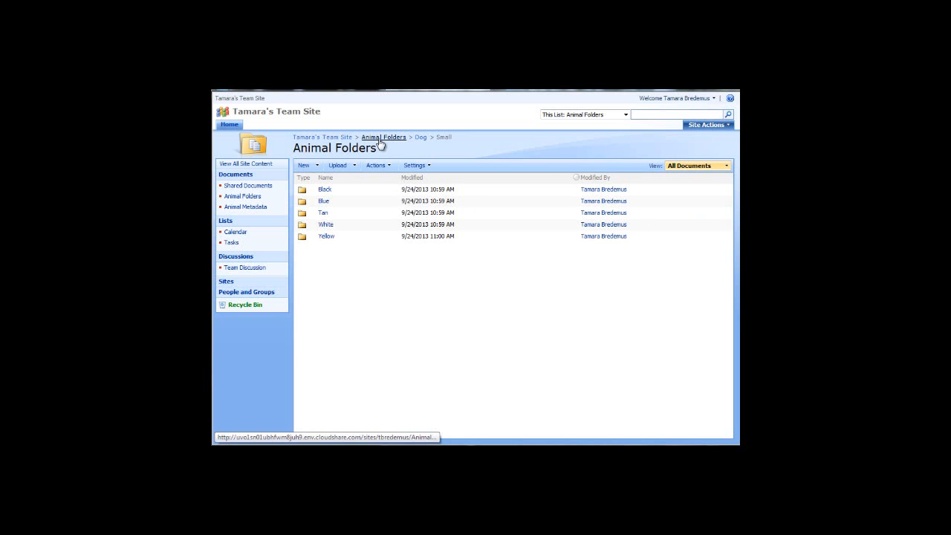
Return to the root of the Animal Folders library and create a folder named Cat
click(421, 138)
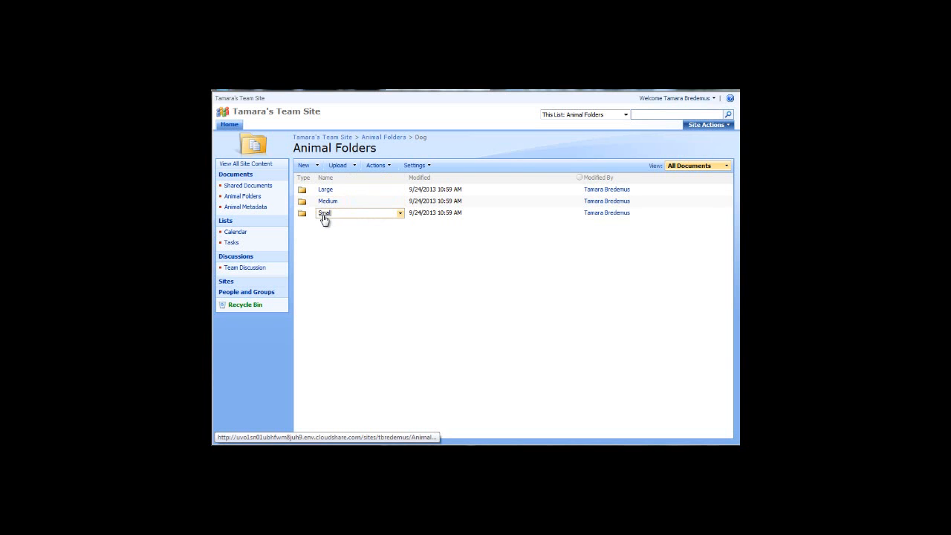
click(376, 137)
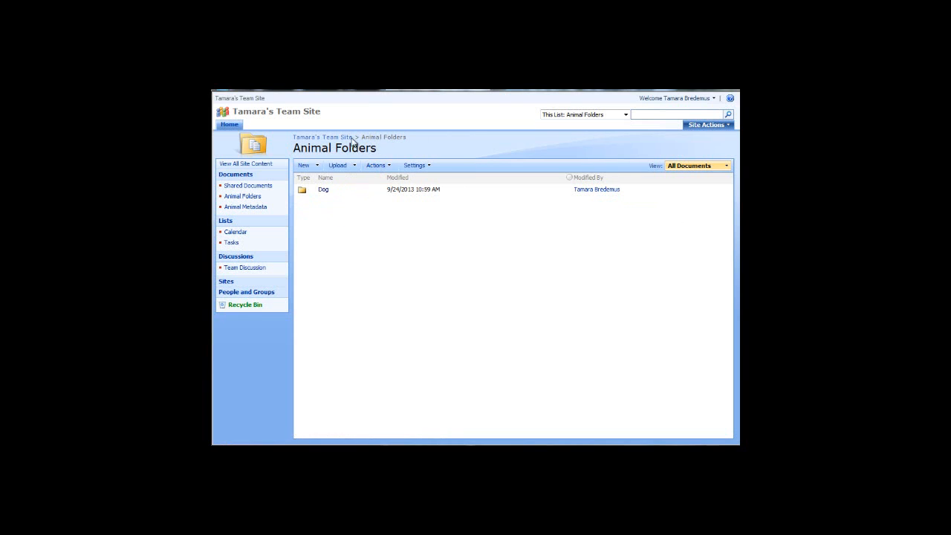
click(312, 167)
click(325, 212)
text(Cat)
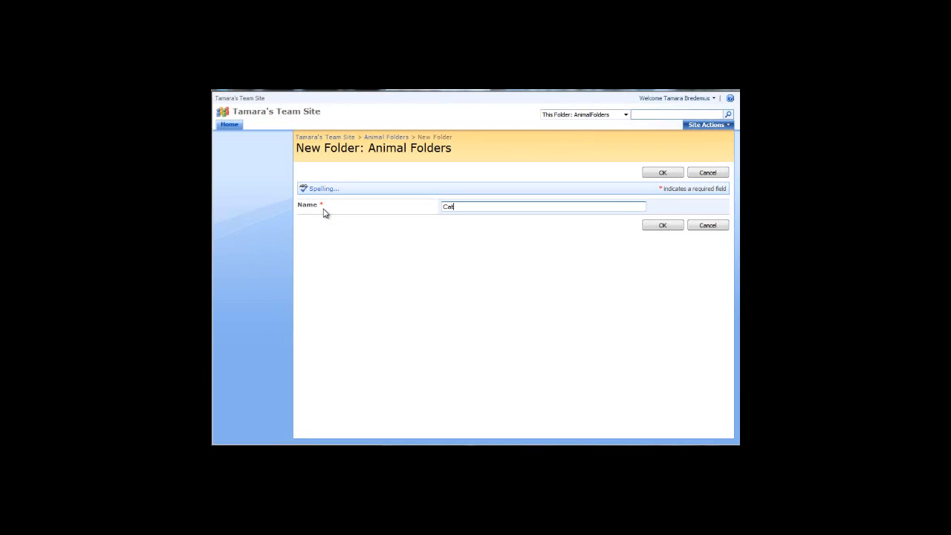
click(654, 226)
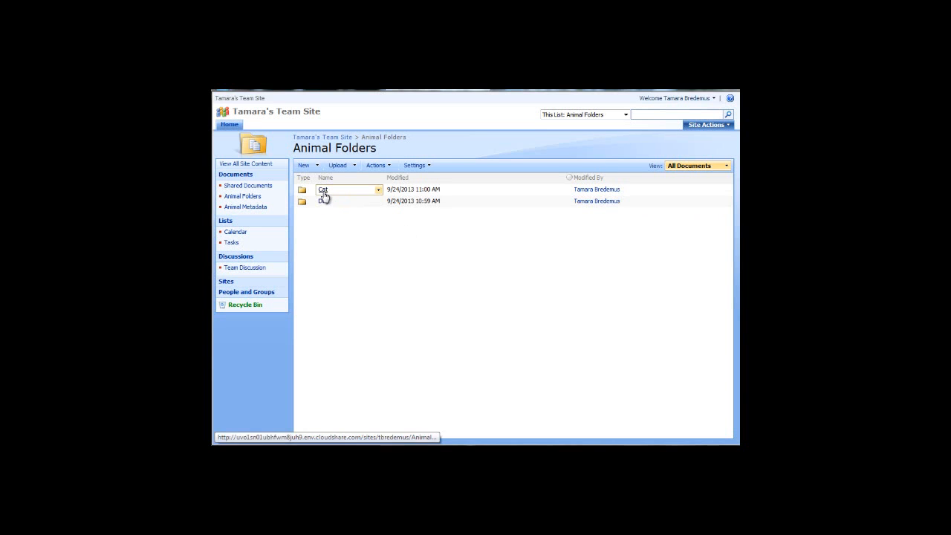
Open the Cat folder and create a subfolder named Small in it
click(323, 190)
click(304, 165)
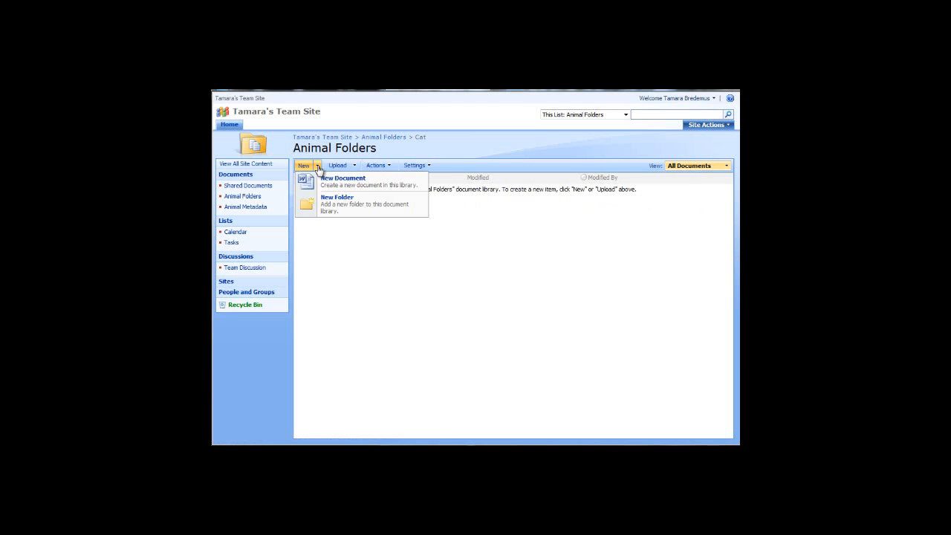
click(327, 208)
text(S)
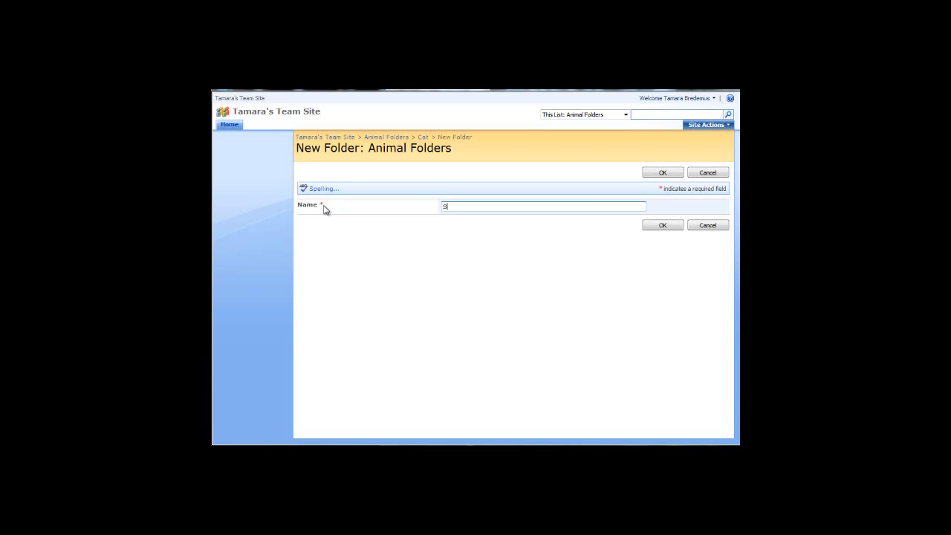
text(mall)
click(662, 227)
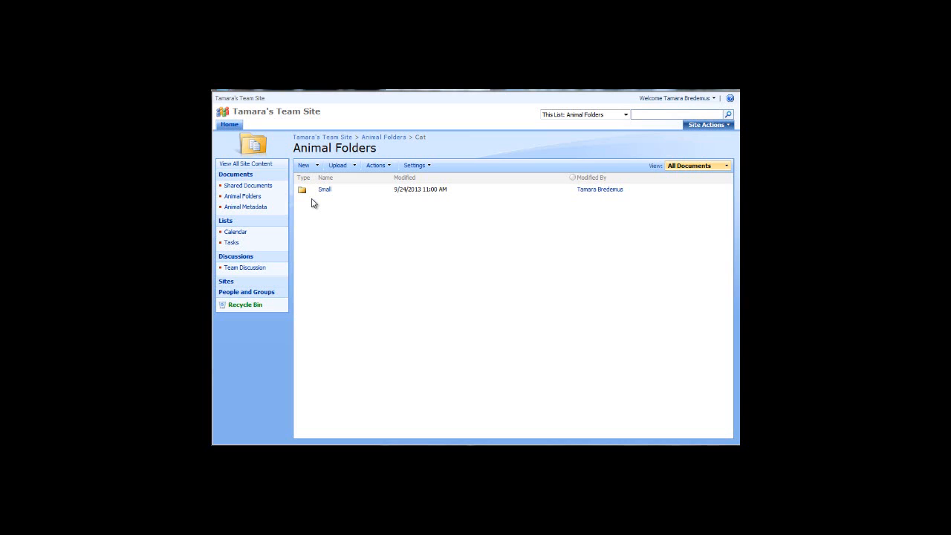
Open the Dog > Small > Black folder in Animal Folders and start a multiple-document upload there
click(254, 198)
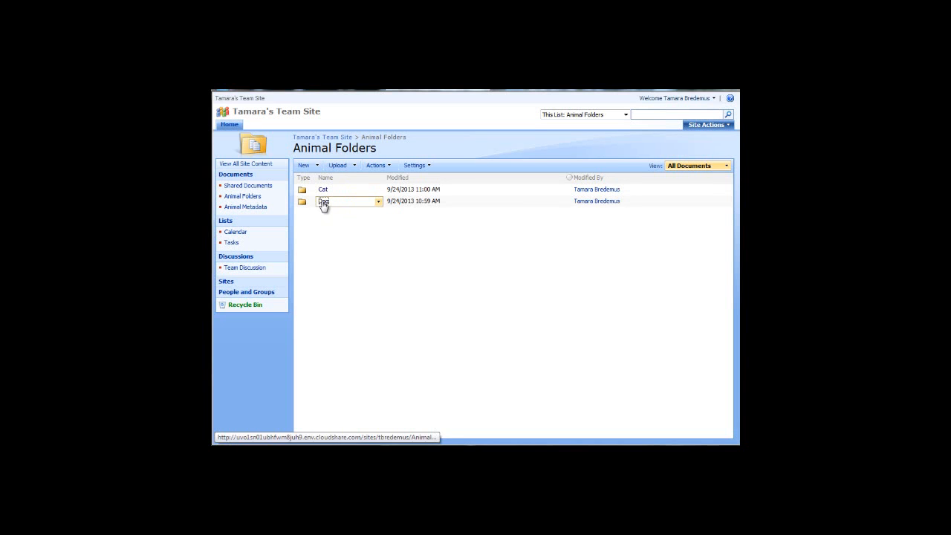
click(323, 202)
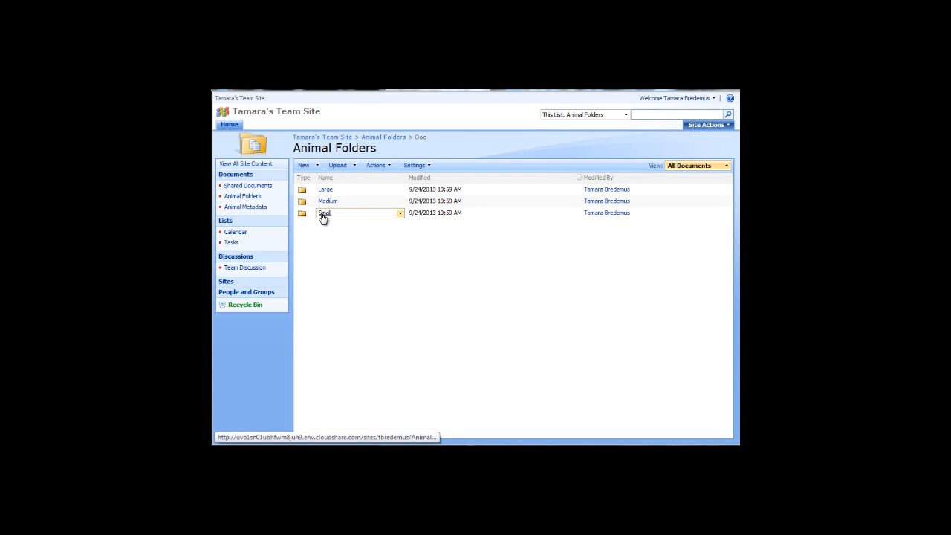
click(324, 213)
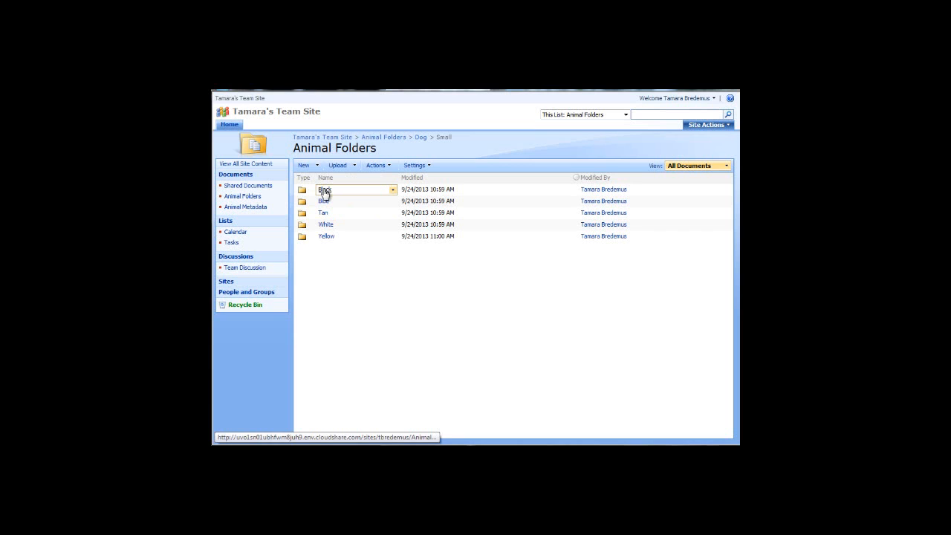
click(324, 191)
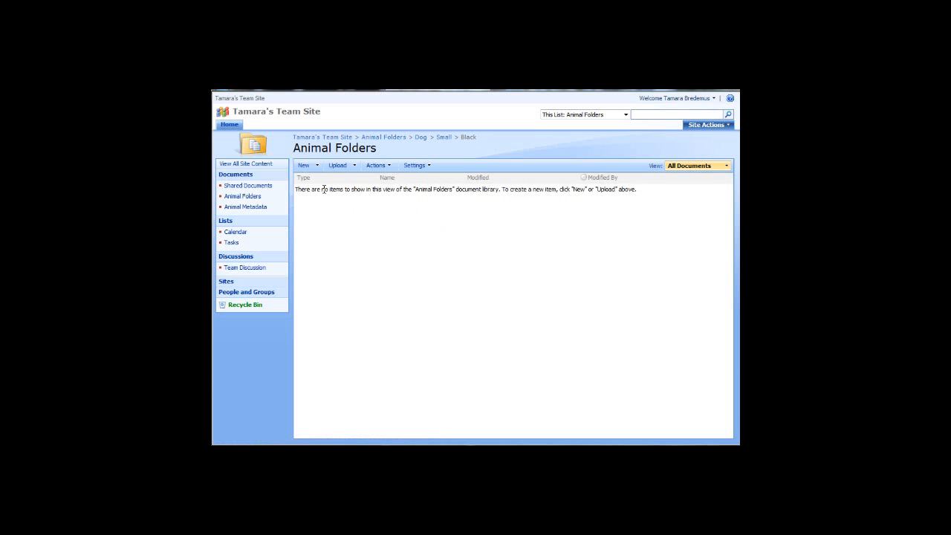
click(353, 165)
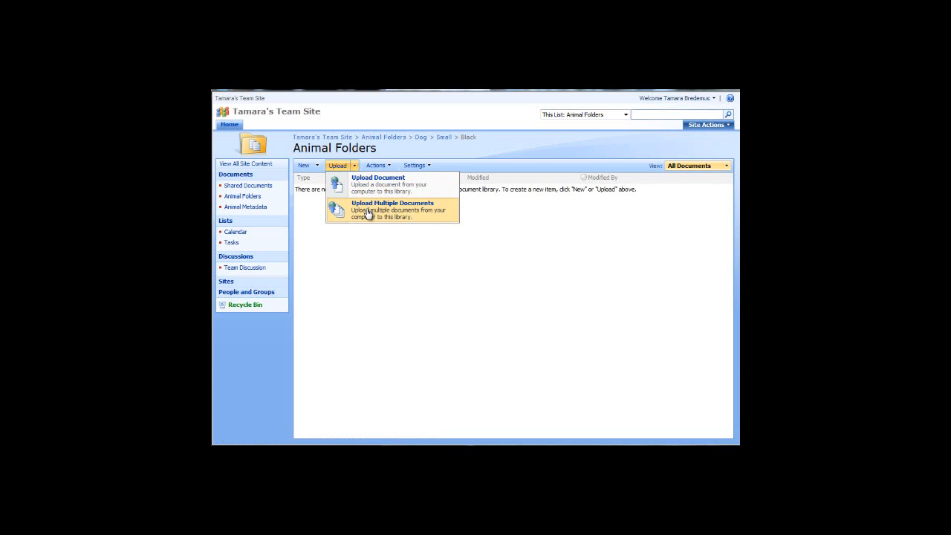
click(367, 213)
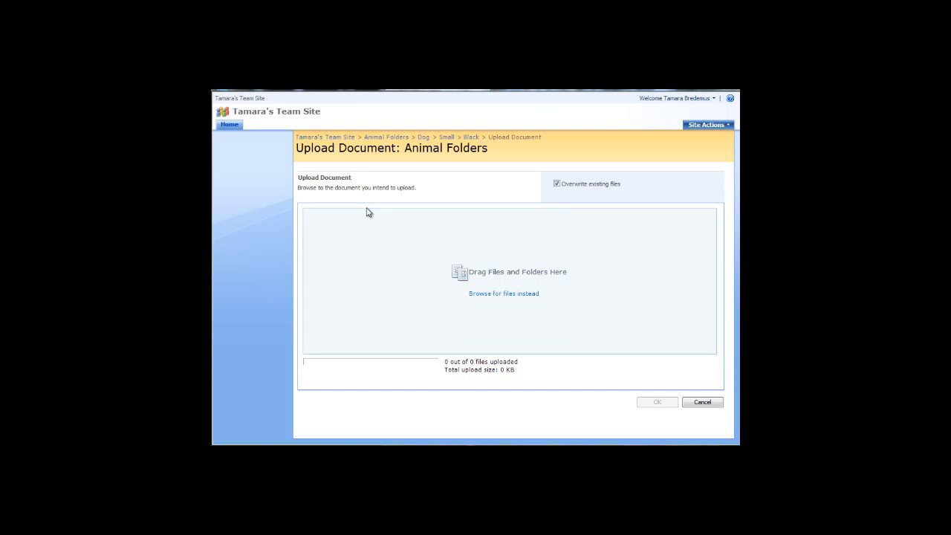
Select BWBoston.png and TriKingChrls.png from the Pictures library and upload them to the Dog > Small > Black folder
click(489, 295)
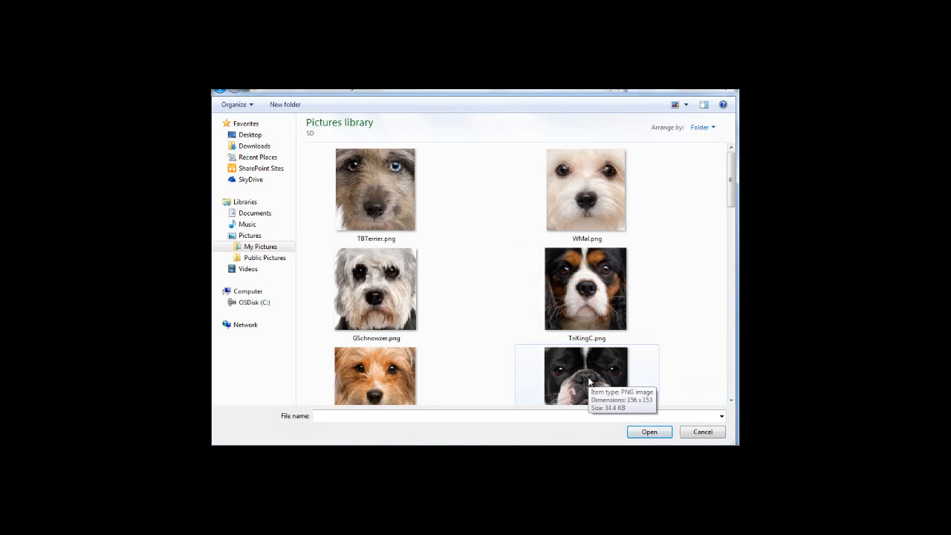
click(590, 382)
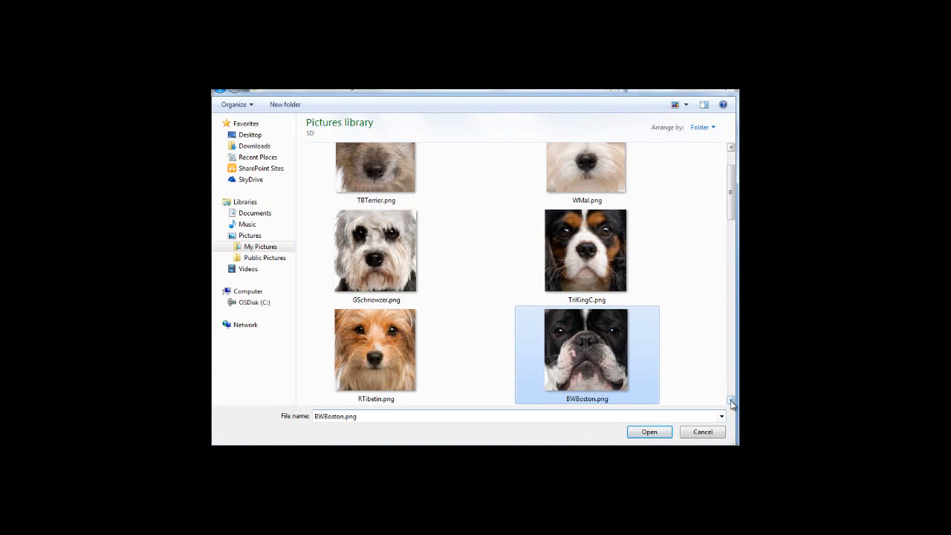
click(732, 404)
ctrl+click(576, 355)
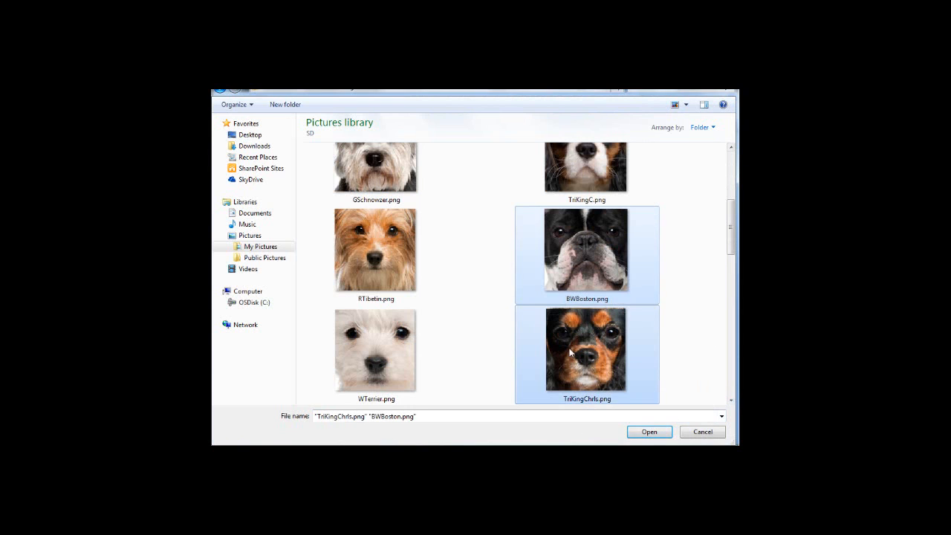
click(730, 402)
click(730, 402)
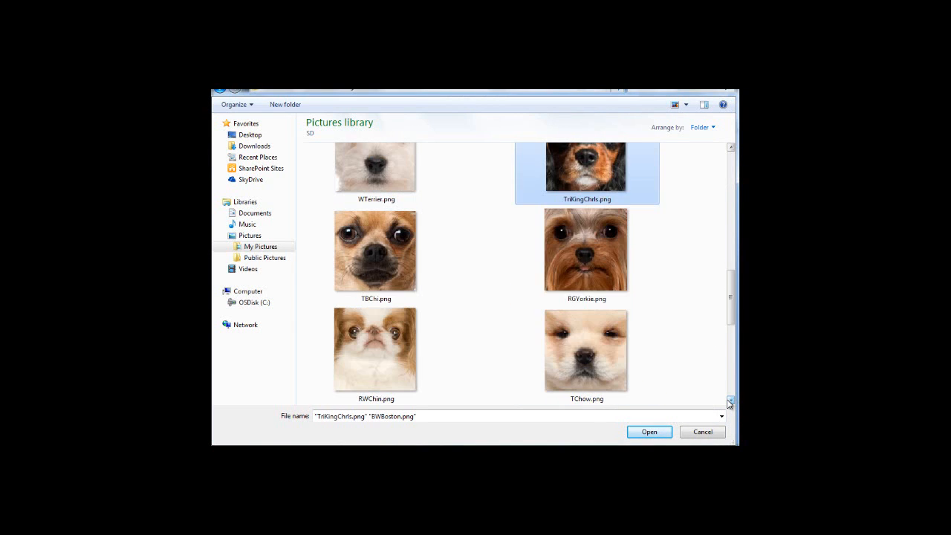
click(730, 402)
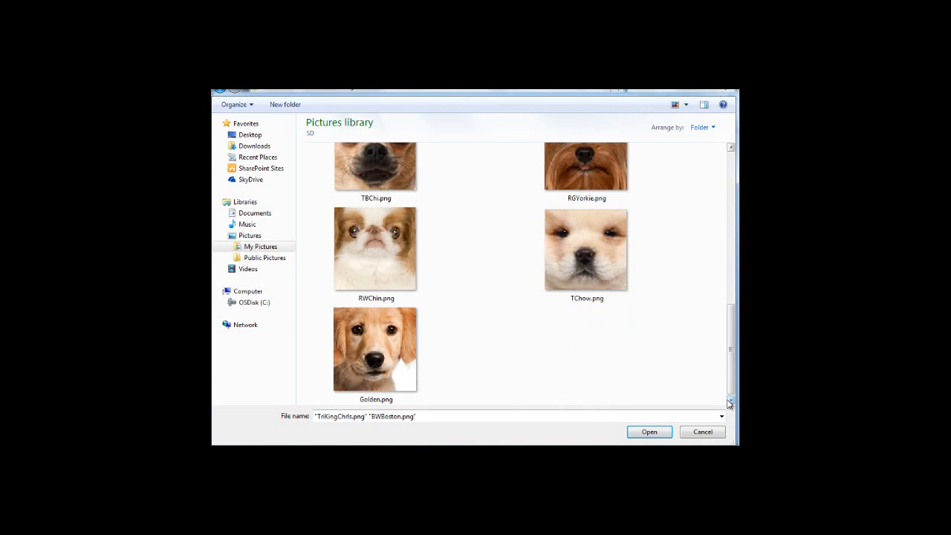
click(652, 432)
click(663, 403)
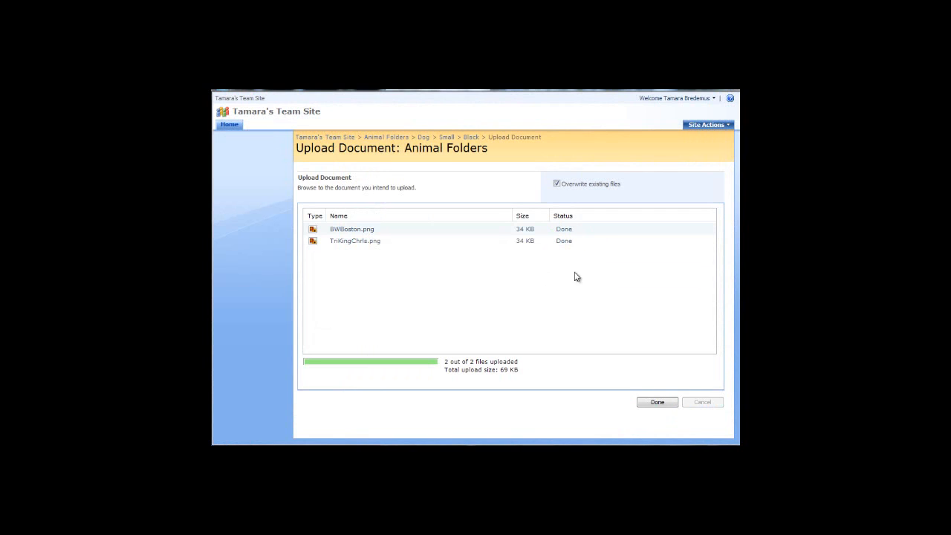
click(657, 402)
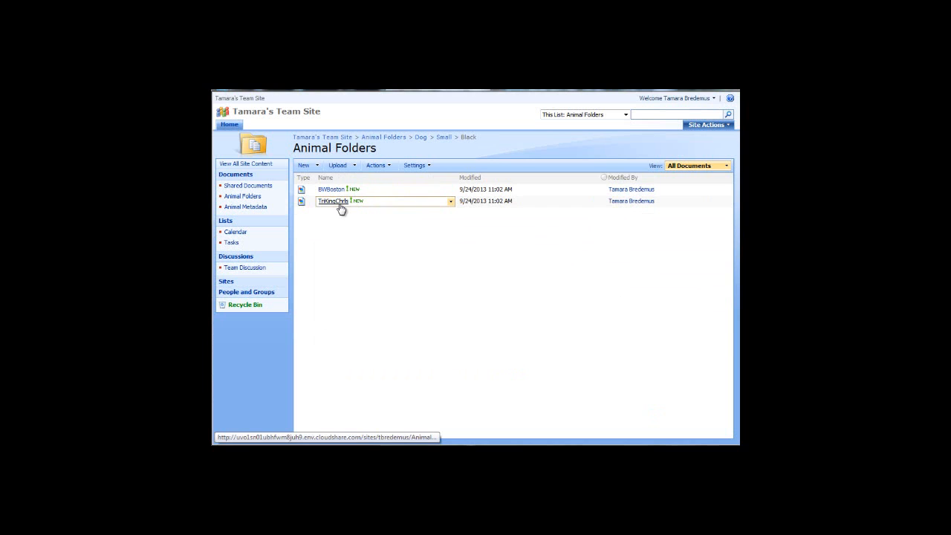
Look through the Dog > Small > Tan and Cat > Small folders, ending back at the Animal Folders root
click(442, 137)
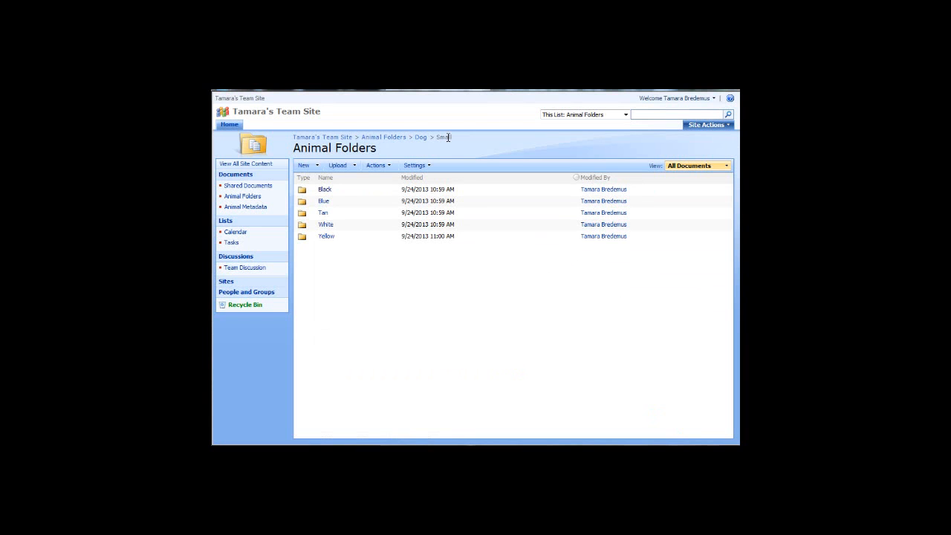
click(324, 214)
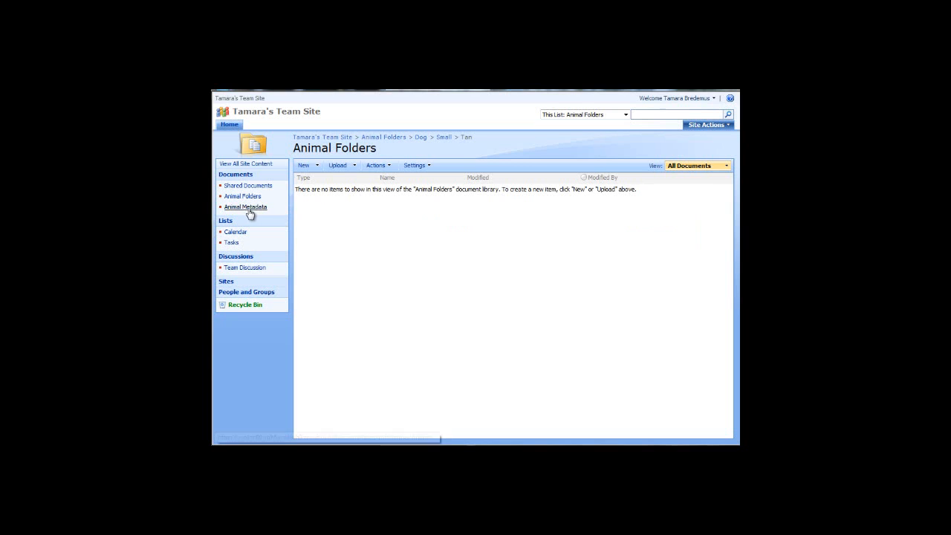
click(393, 138)
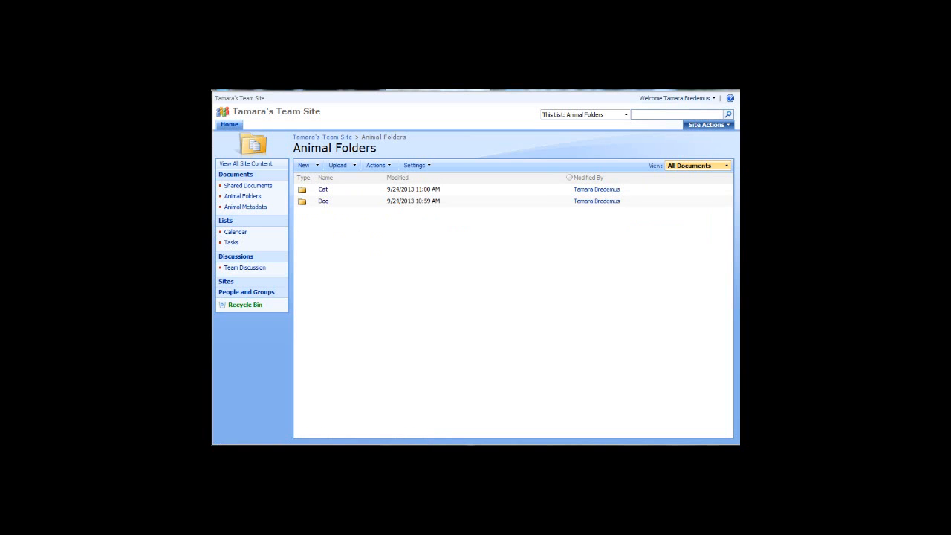
click(322, 191)
click(323, 191)
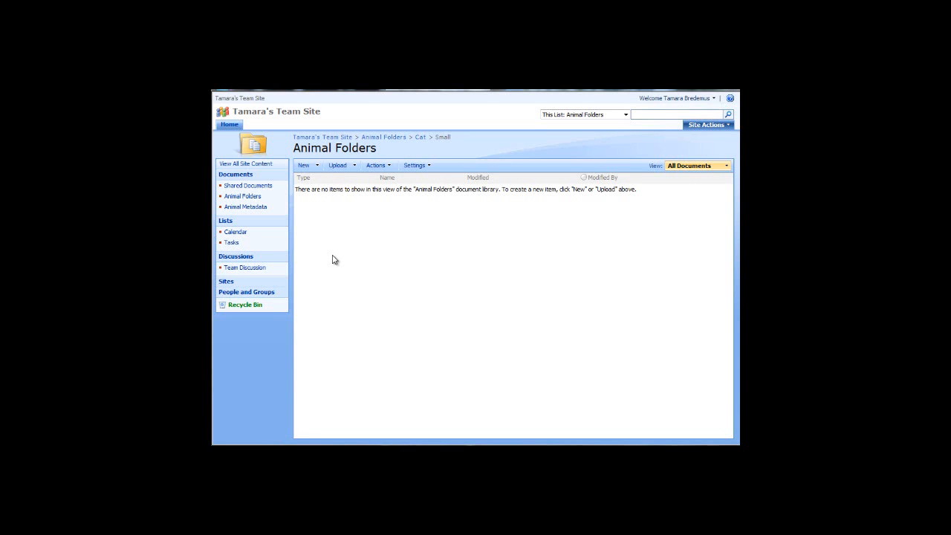
click(383, 138)
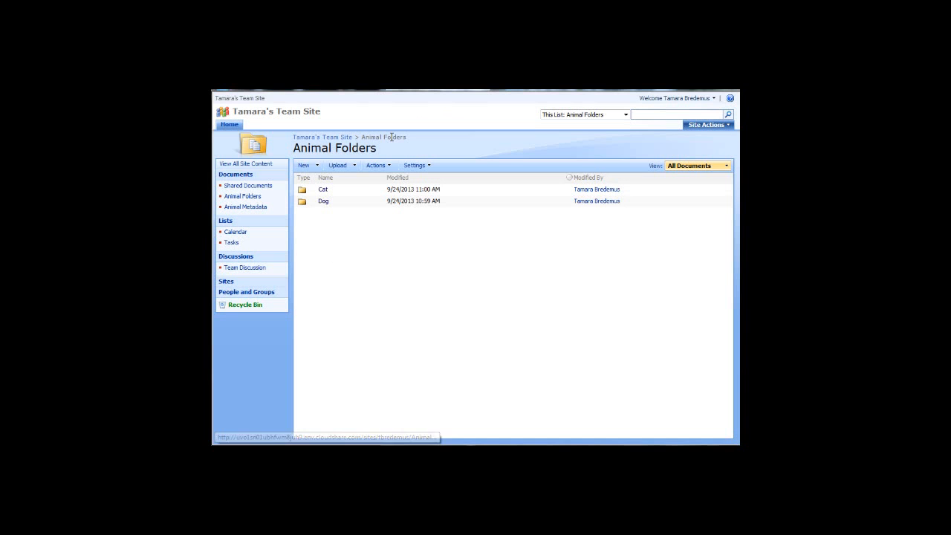
In the Animal Metadata library settings, set the Animal column's default value to Dog and save the column
click(260, 212)
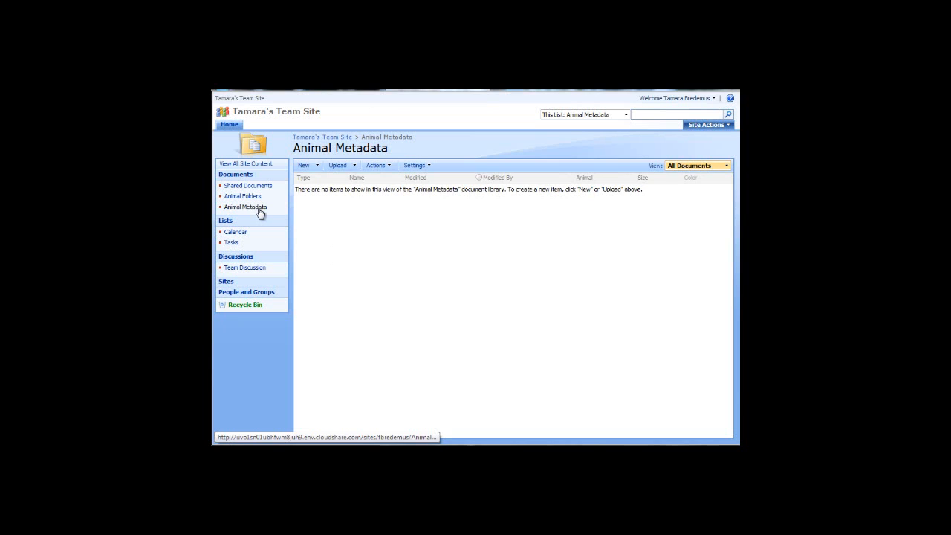
click(422, 168)
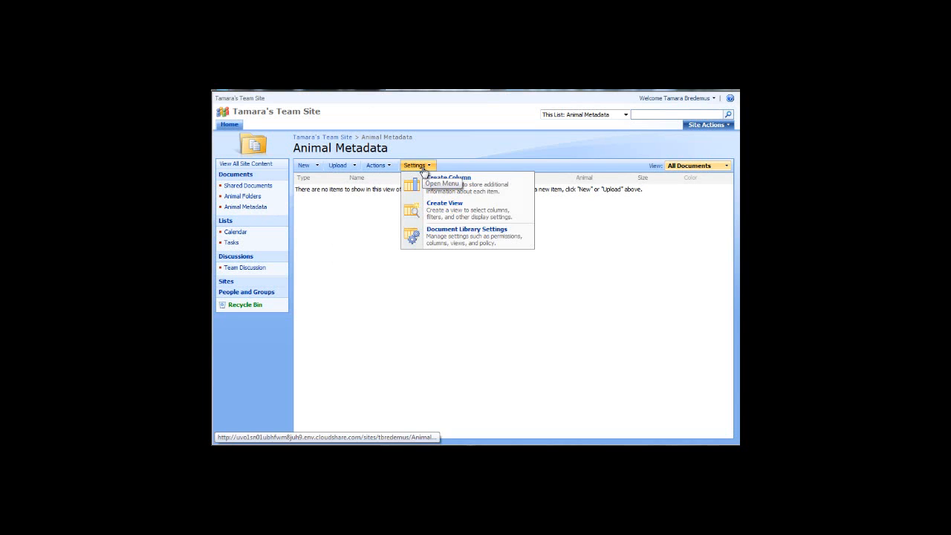
click(444, 246)
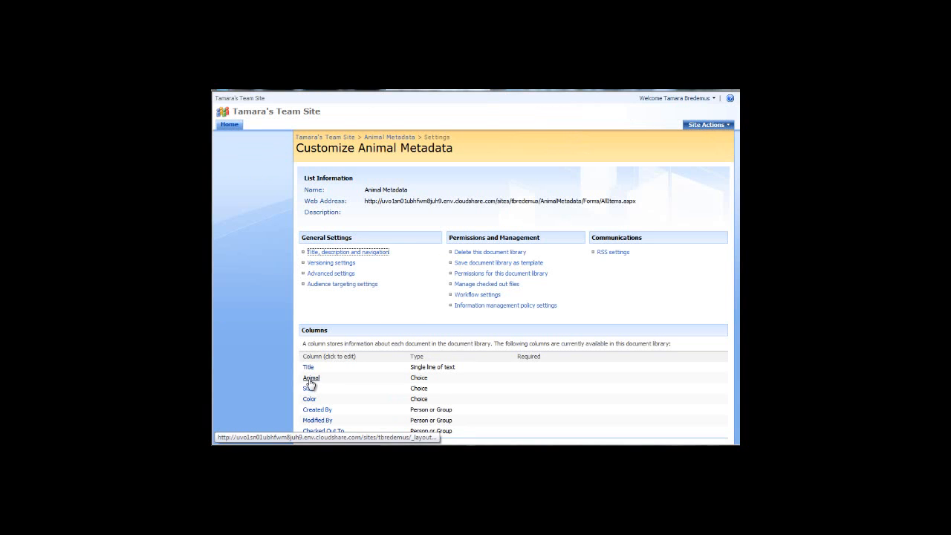
click(310, 378)
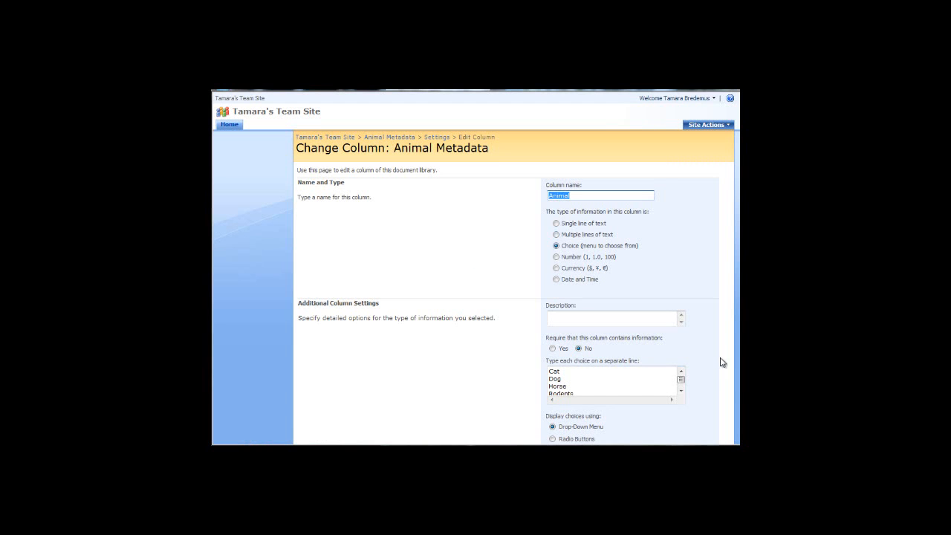
scroll(550, 281, down, 3)
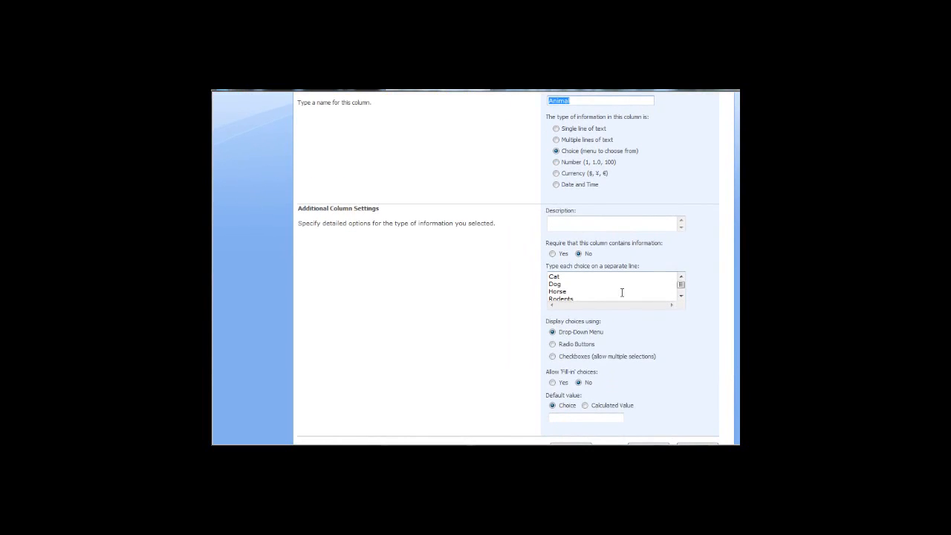
drag(562, 284, 548, 284)
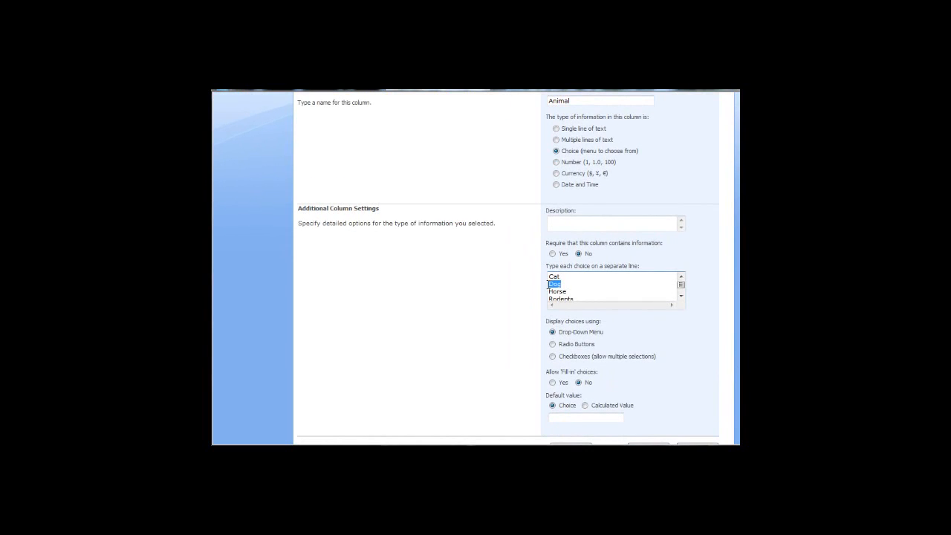
click(571, 418)
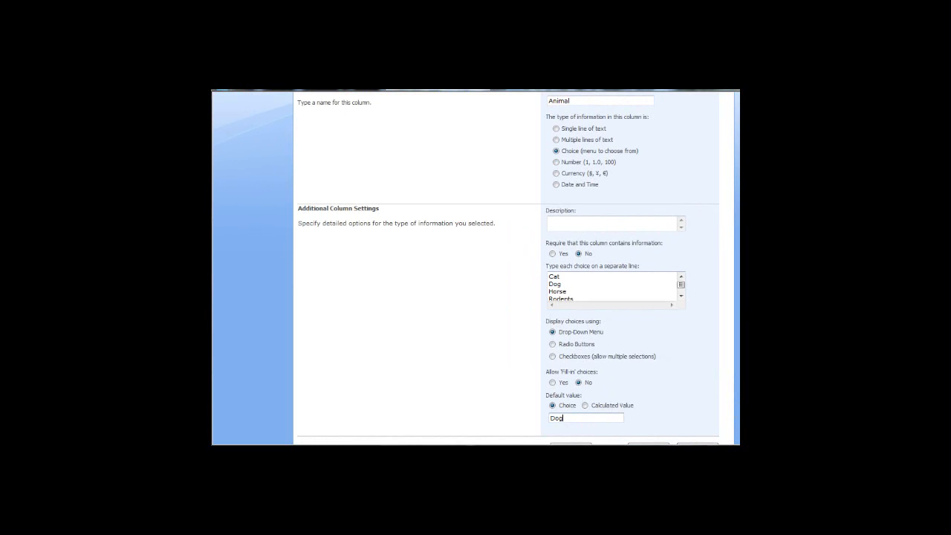
scroll(654, 334, down, 1)
click(642, 411)
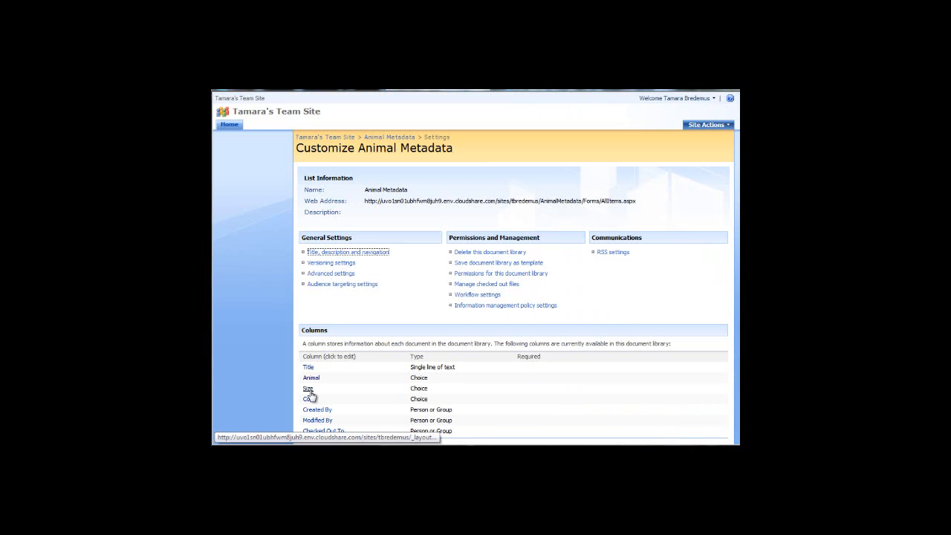
Set the Size column's default value to Small and save the column
click(308, 390)
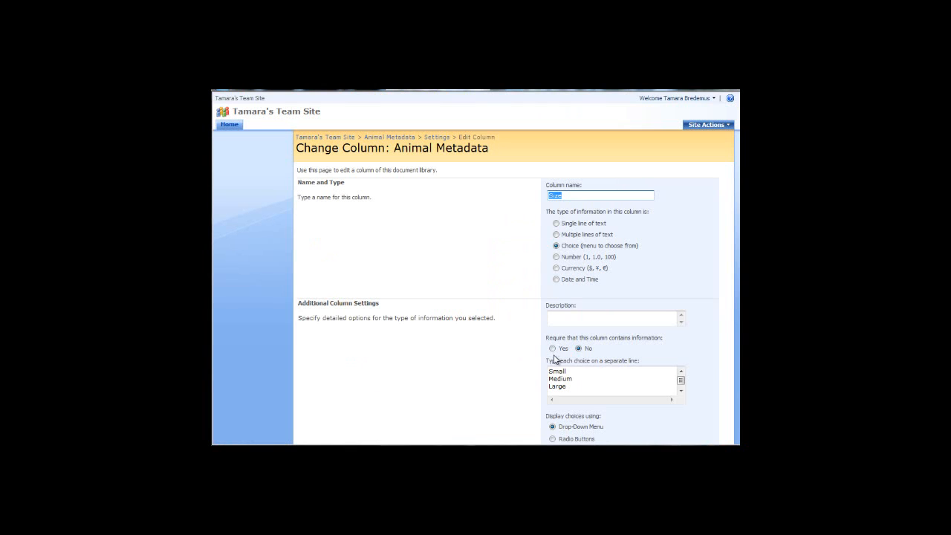
drag(571, 371, 532, 374)
key(ctrl+c)
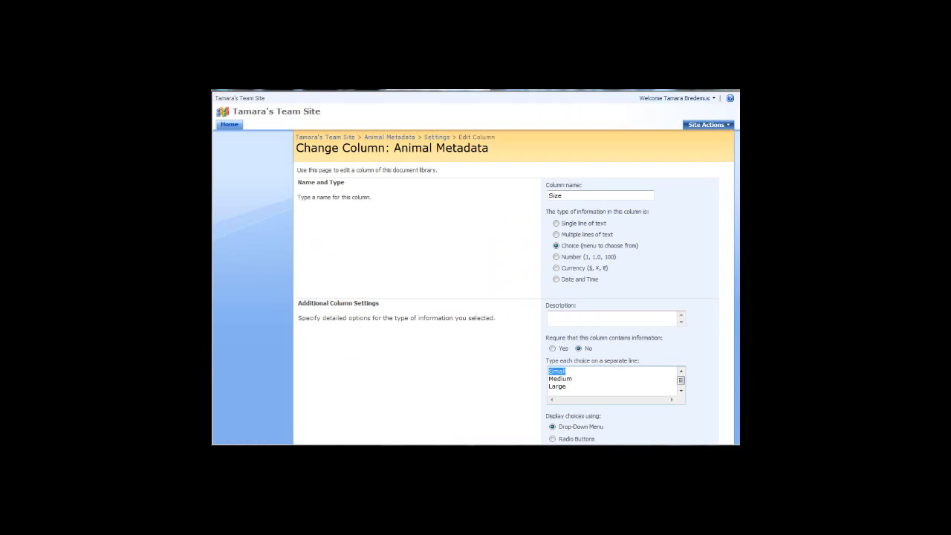
scroll(730, 399, down, 3)
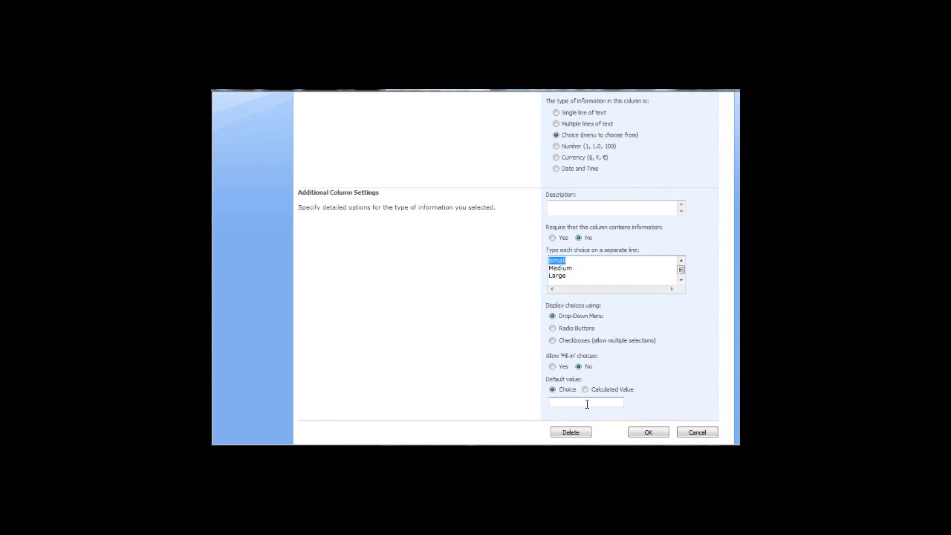
click(587, 403)
key(ctrl+v)
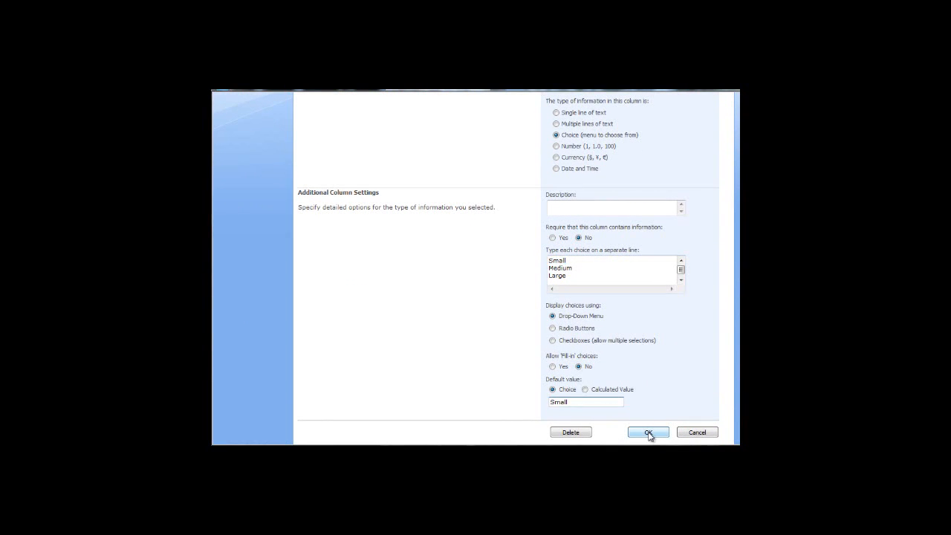
click(648, 432)
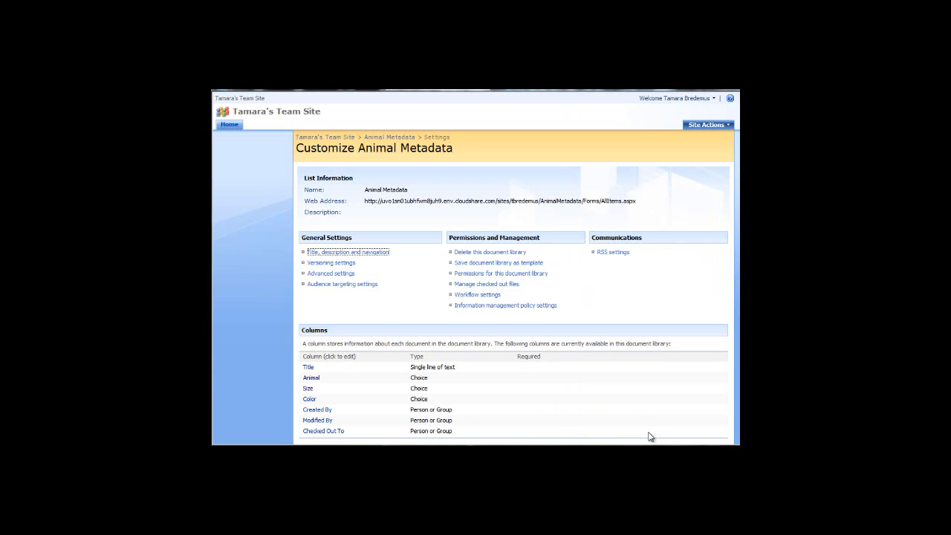
Return to the Animal Metadata library and start a multiple-document upload, browsing for the files
click(398, 140)
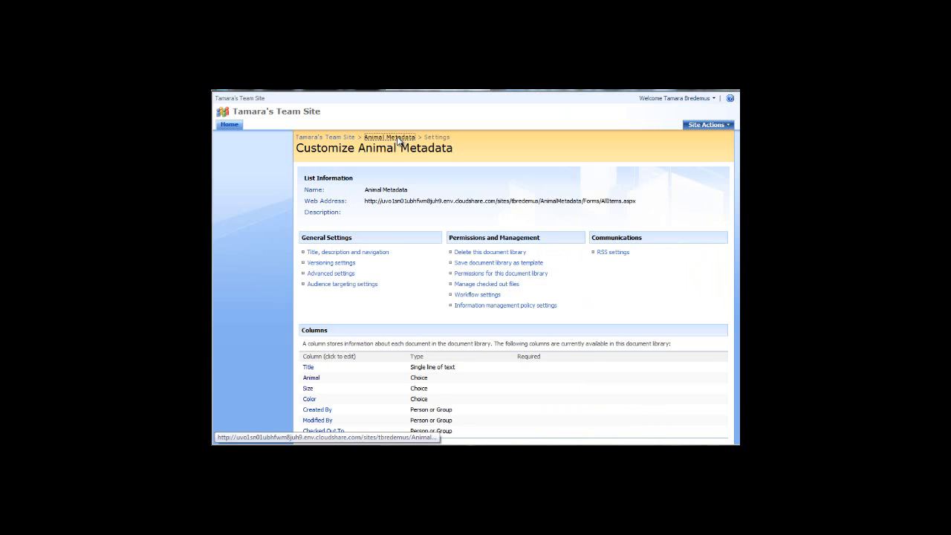
click(355, 166)
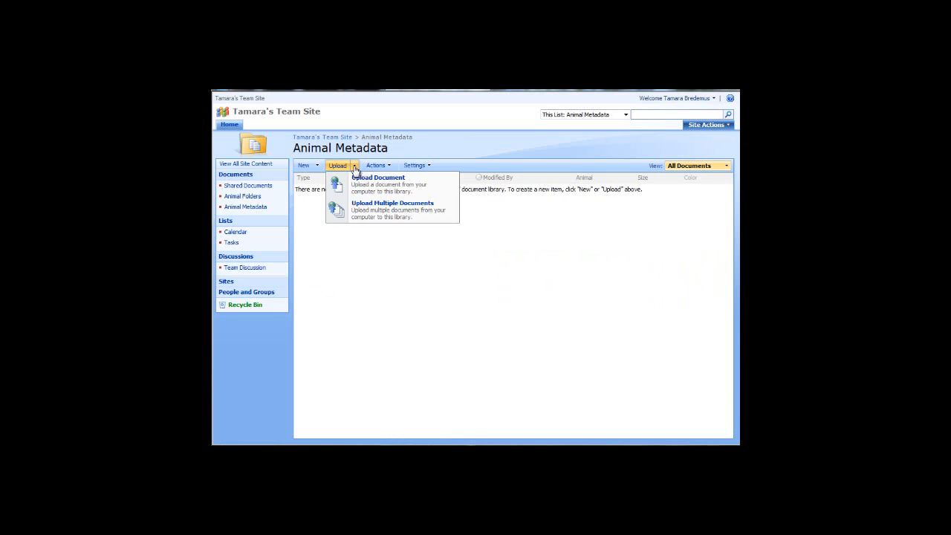
click(375, 213)
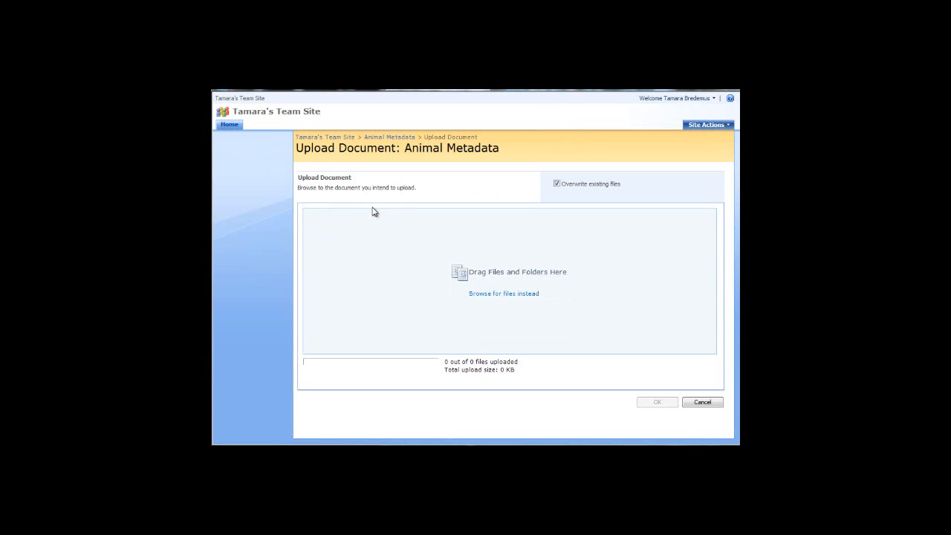
click(484, 294)
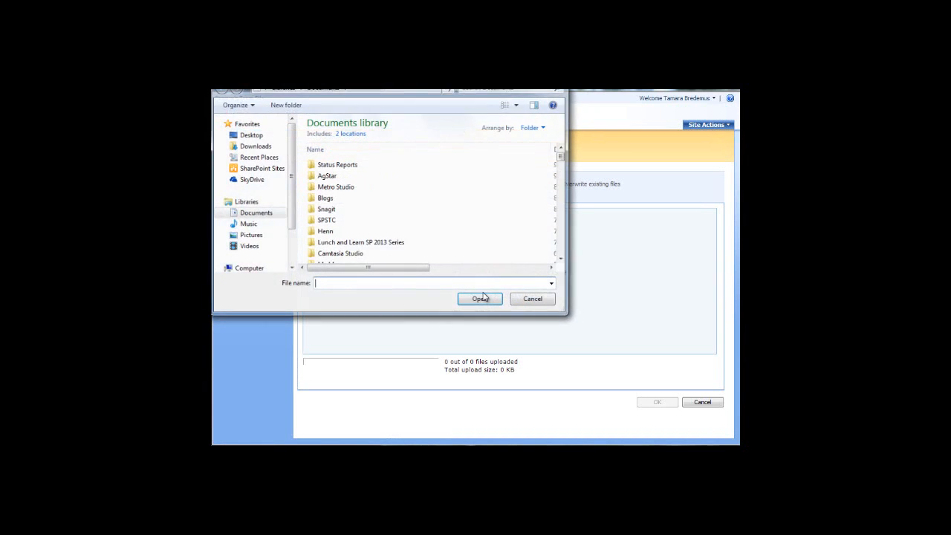
Browse the Pictures library through Blog and Animals to the SD folder of dog pictures, and enlarge the file dialog
click(247, 237)
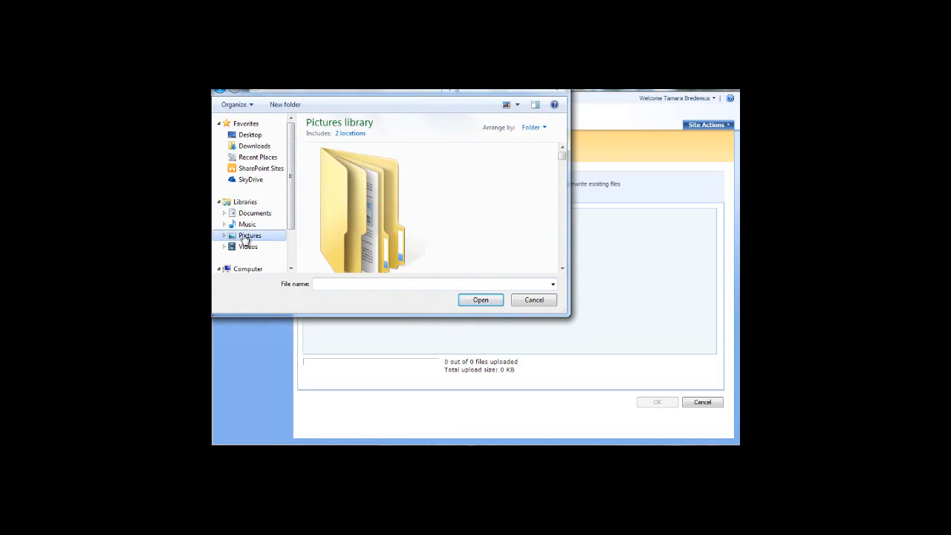
click(562, 269)
click(562, 269)
click(563, 269)
click(563, 269)
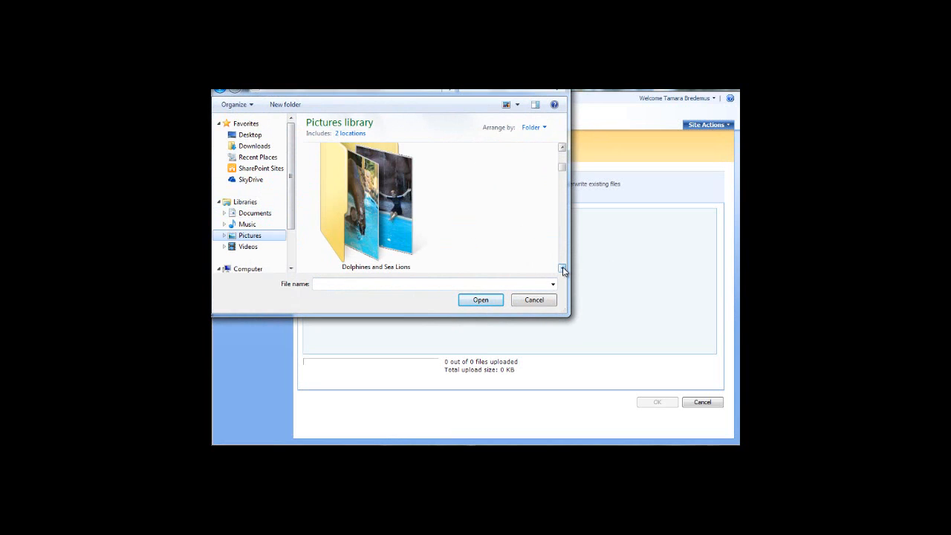
click(563, 269)
click(563, 269)
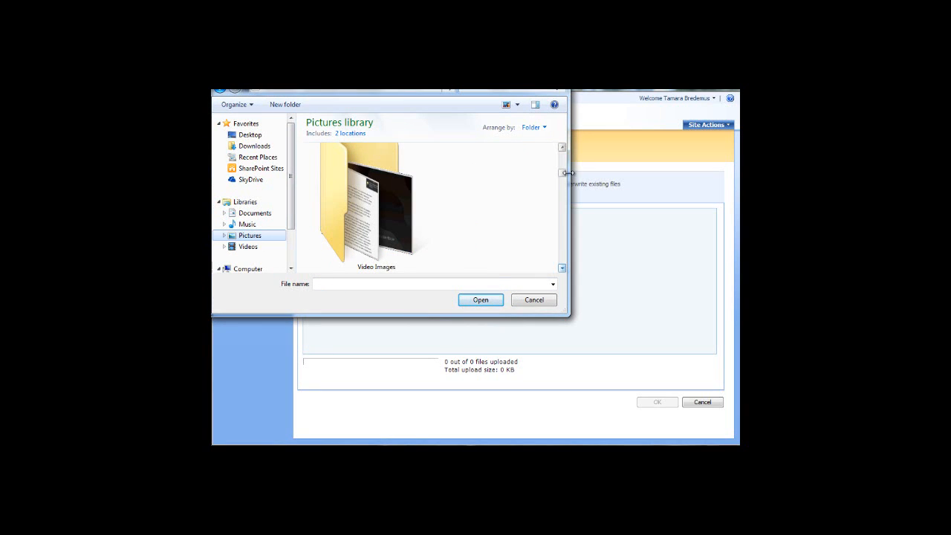
click(563, 147)
scroll(390, 228, up, 1)
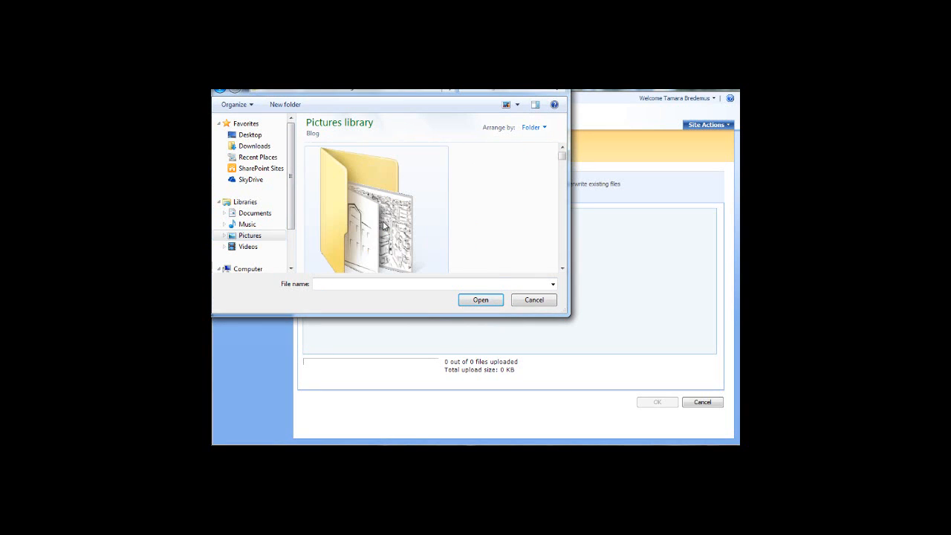
click(563, 269)
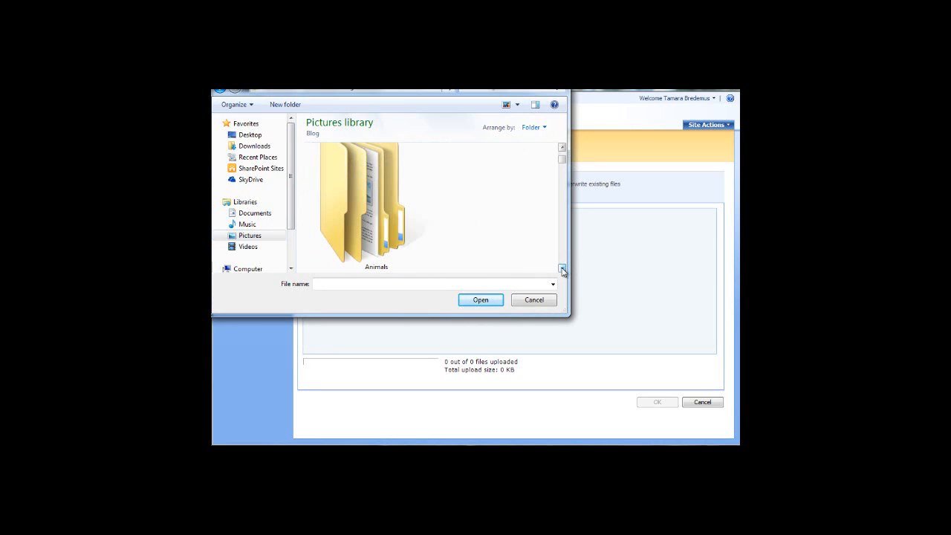
scroll(390, 220, down, 1)
scroll(390, 218, down, 2)
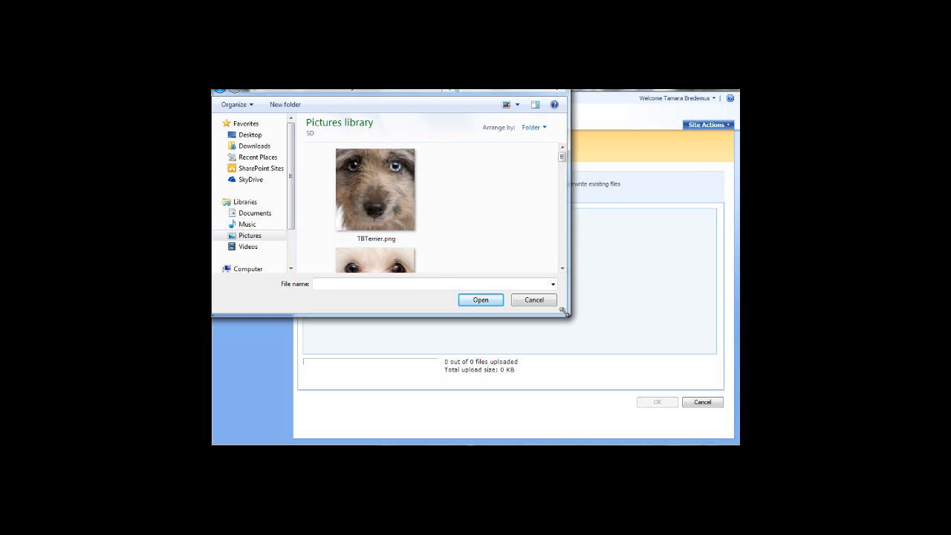
drag(564, 311, 736, 441)
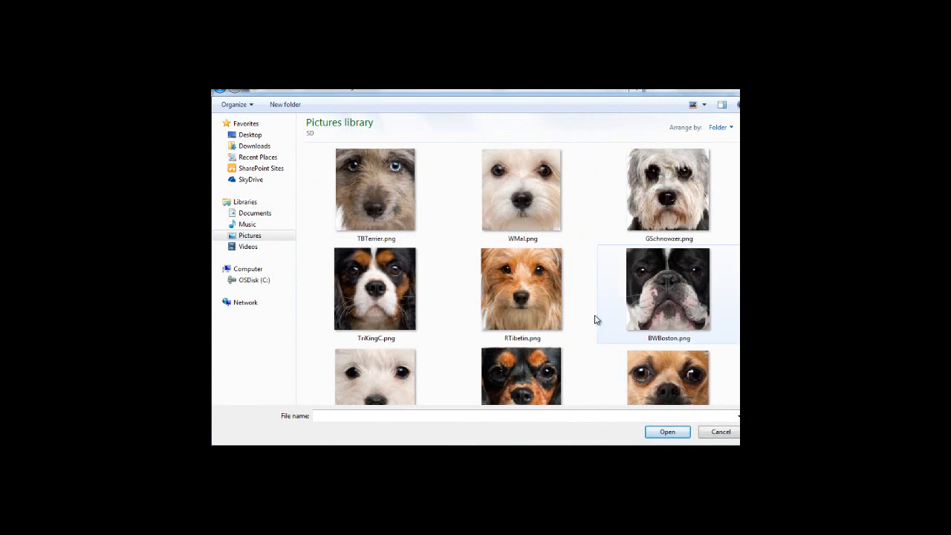
Select RTibetin.png, TBChi.png, TriKingChrls.png, RWChin.png and RGYorkie.png and upload them to the Animal Metadata library
click(530, 294)
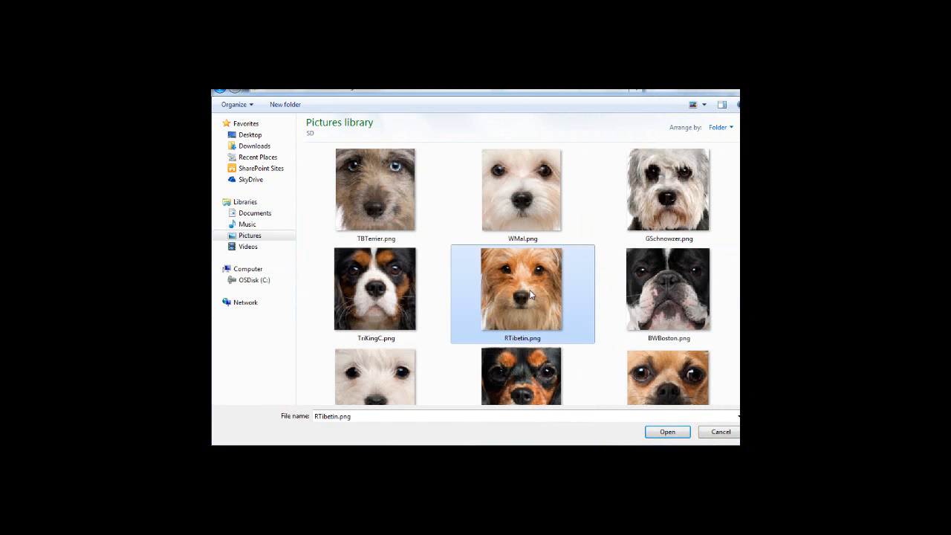
ctrl+click(680, 387)
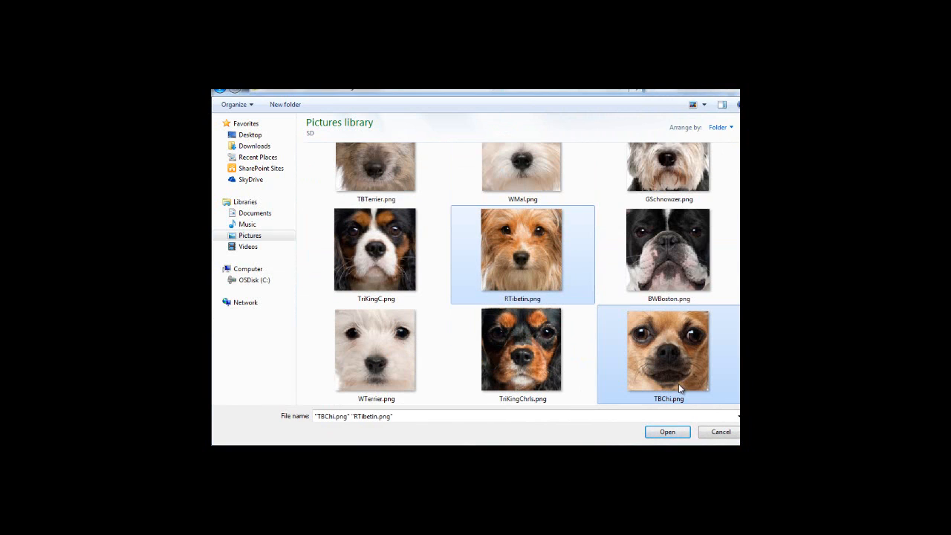
ctrl+click(535, 371)
scroll(523, 242, down, 3)
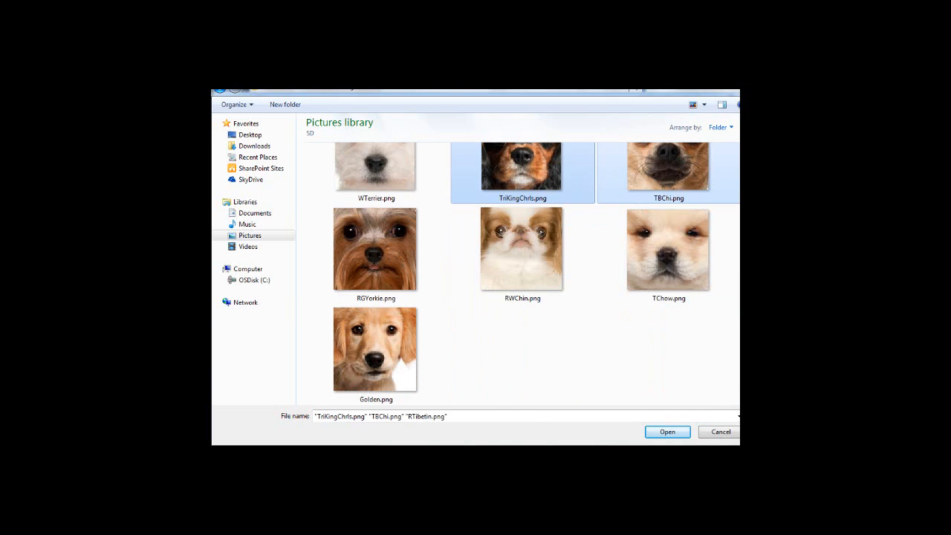
ctrl+click(523, 245)
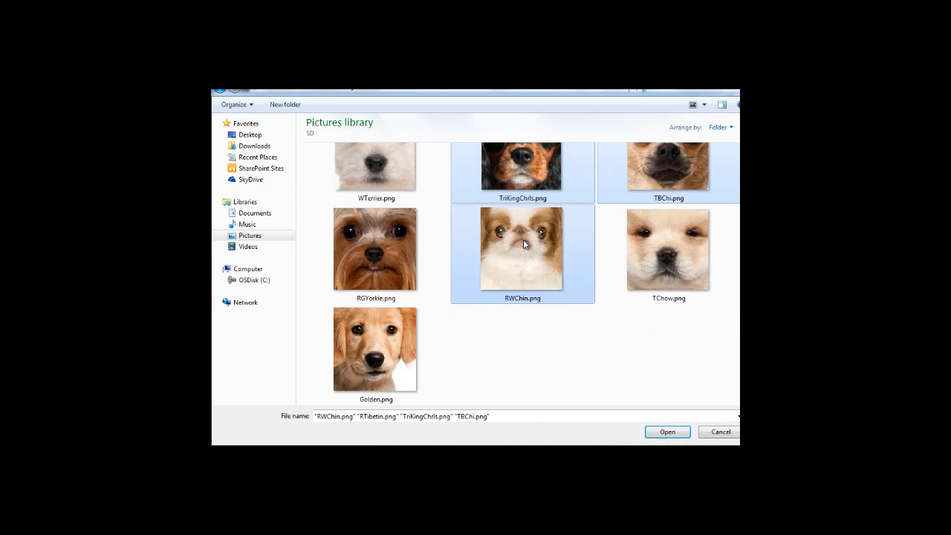
ctrl+click(375, 256)
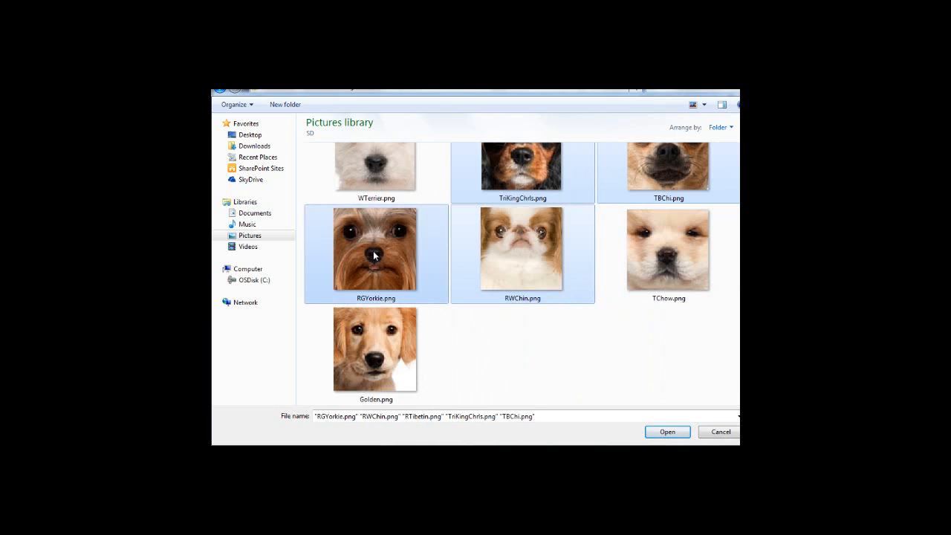
click(665, 435)
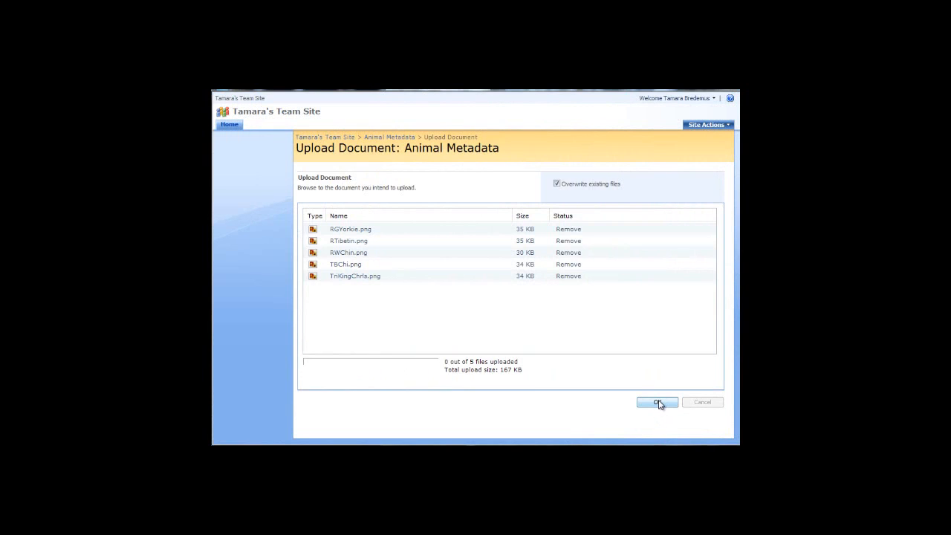
click(659, 403)
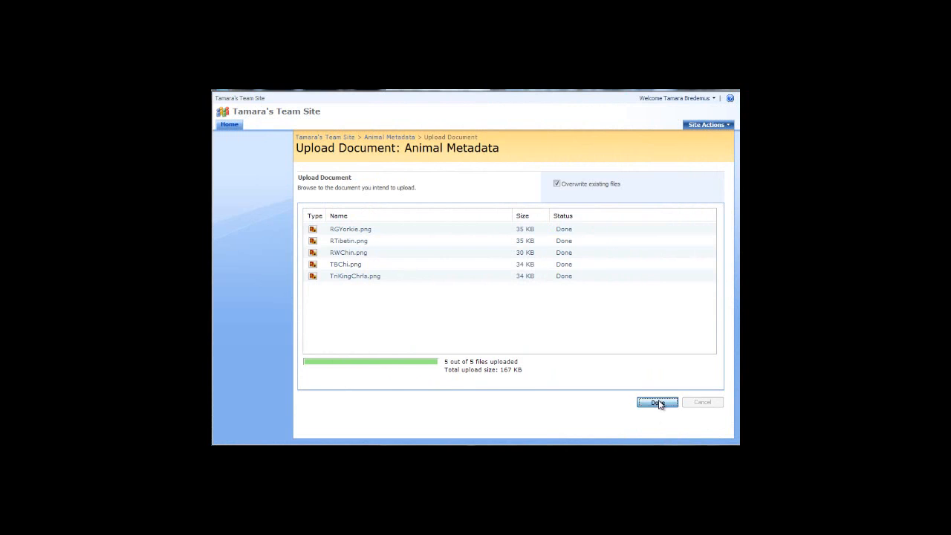
click(659, 402)
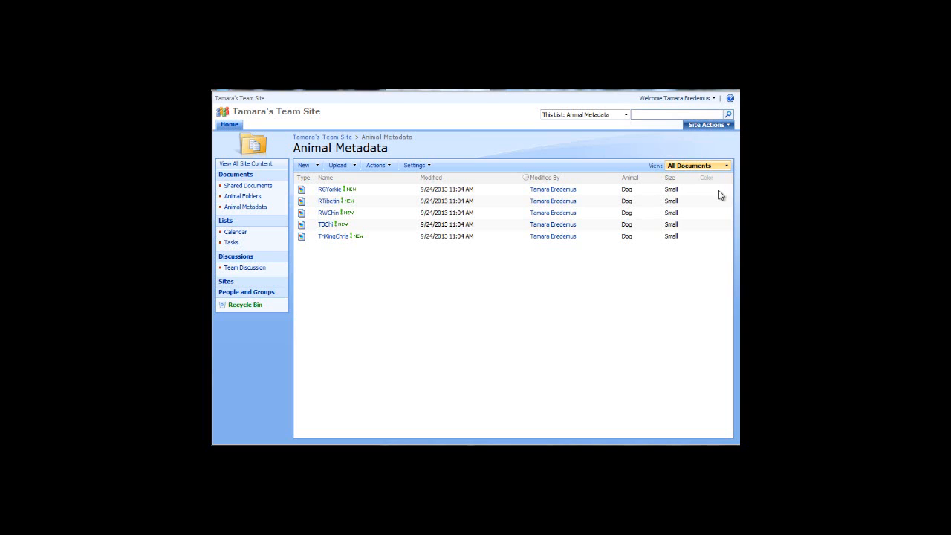
Edit the properties of RGYorkie, assign the colors Black, Brown and Yellow, and save the item
click(412, 192)
click(367, 214)
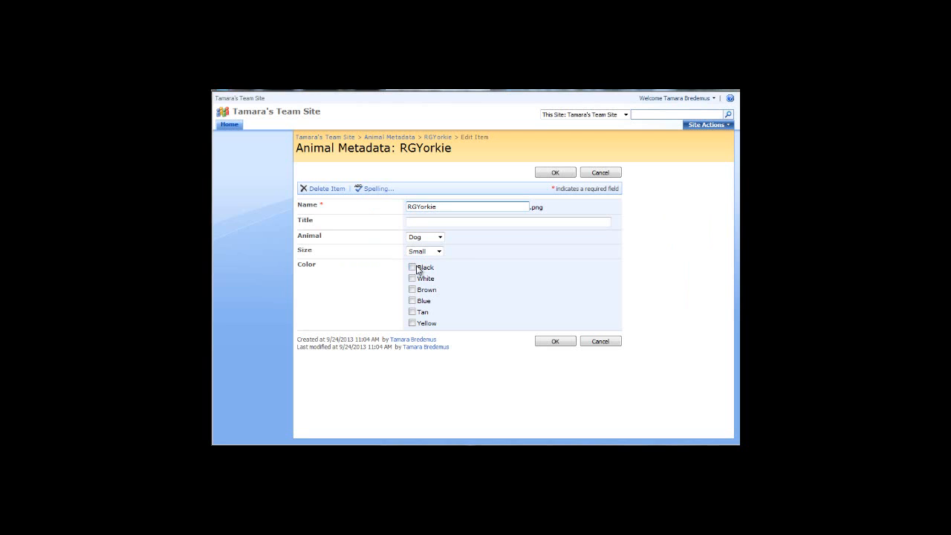
click(412, 324)
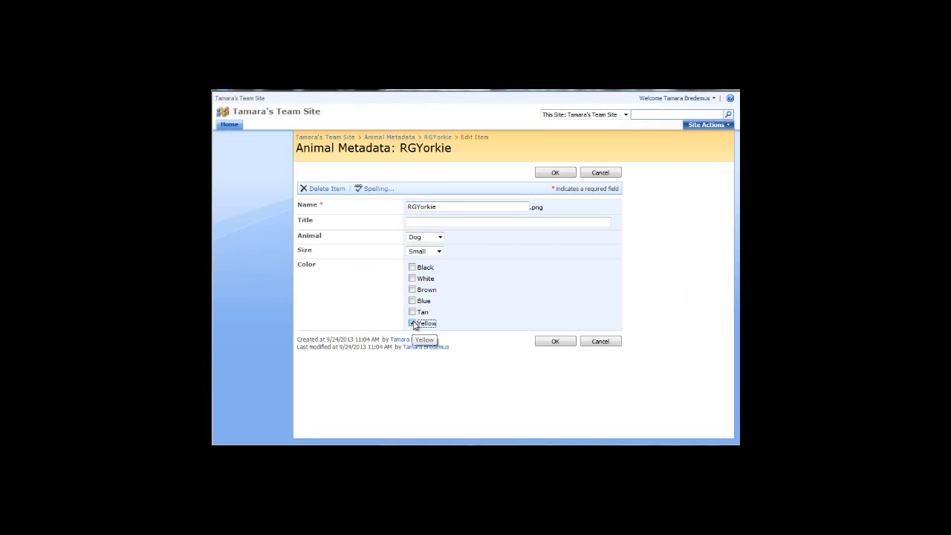
click(414, 291)
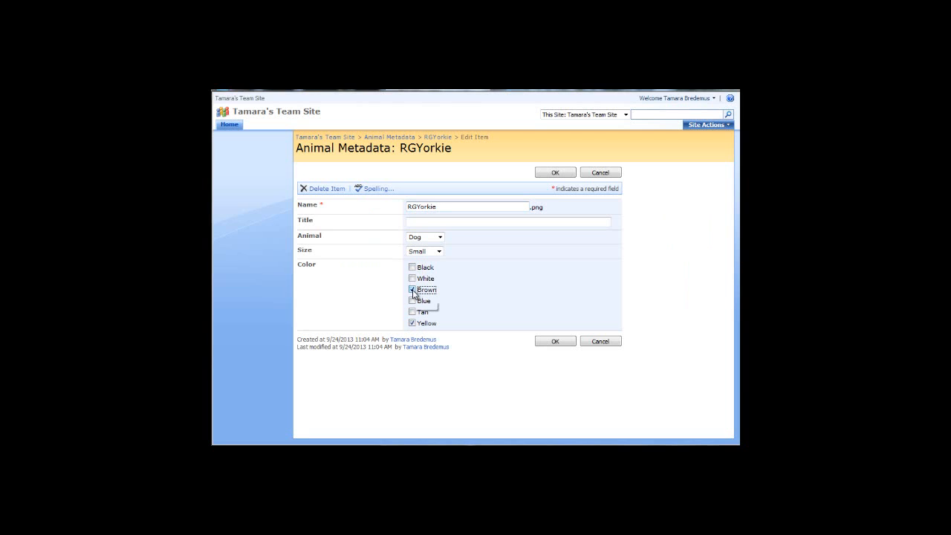
click(414, 268)
click(555, 341)
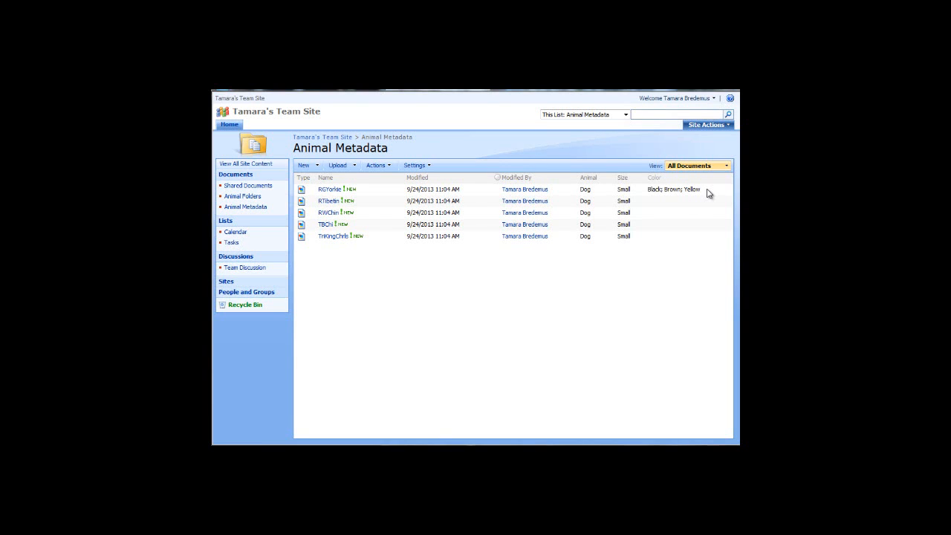
In the Animal Metadata library settings, clear the Animal column's default value and save the column
click(425, 166)
click(437, 242)
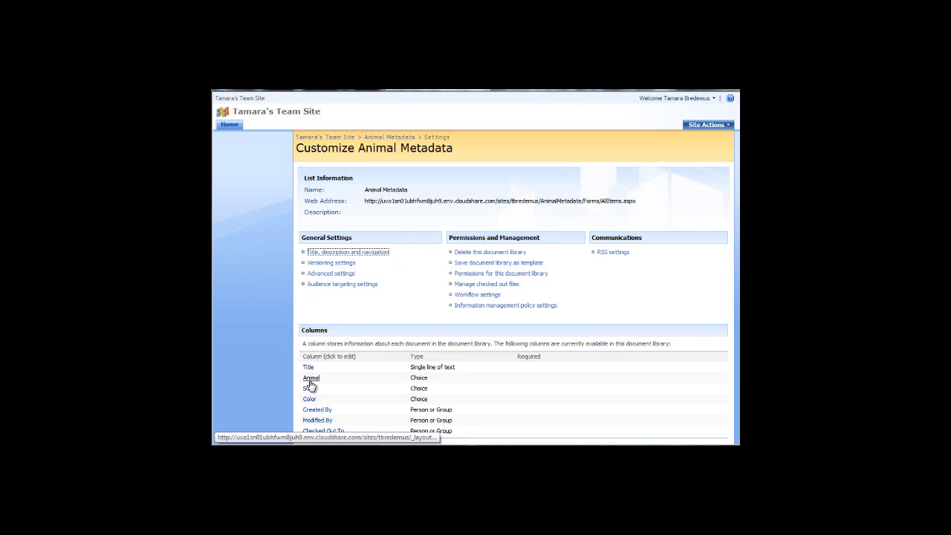
click(311, 380)
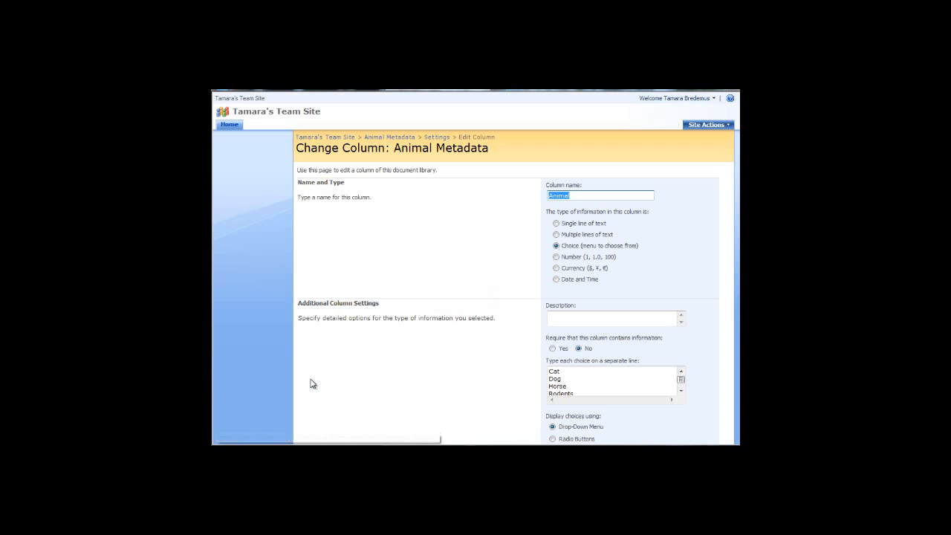
scroll(476, 267, down, 3)
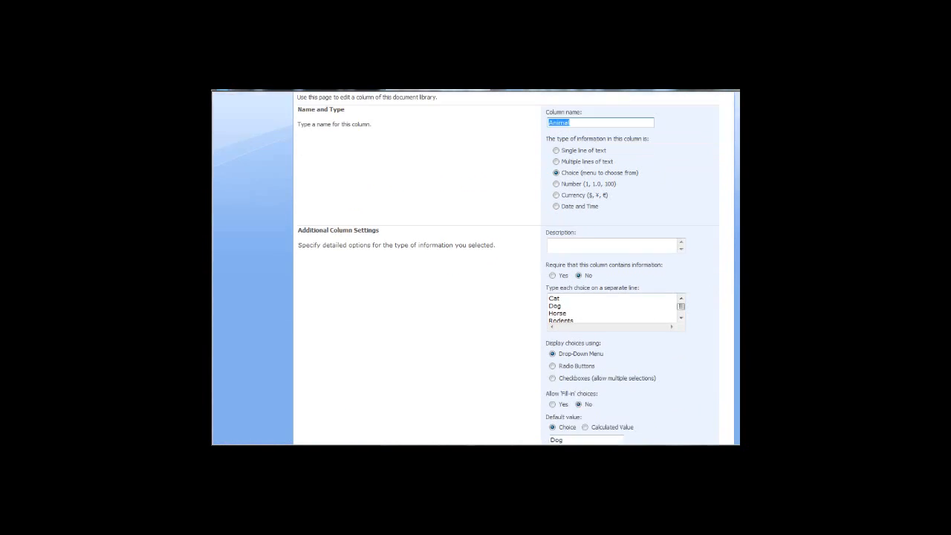
click(573, 365)
drag(572, 365, 505, 368)
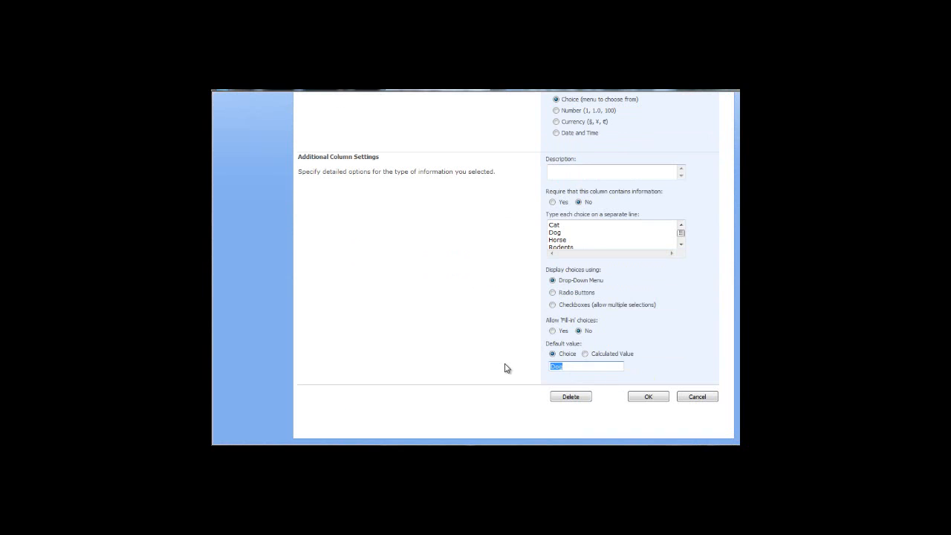
click(644, 402)
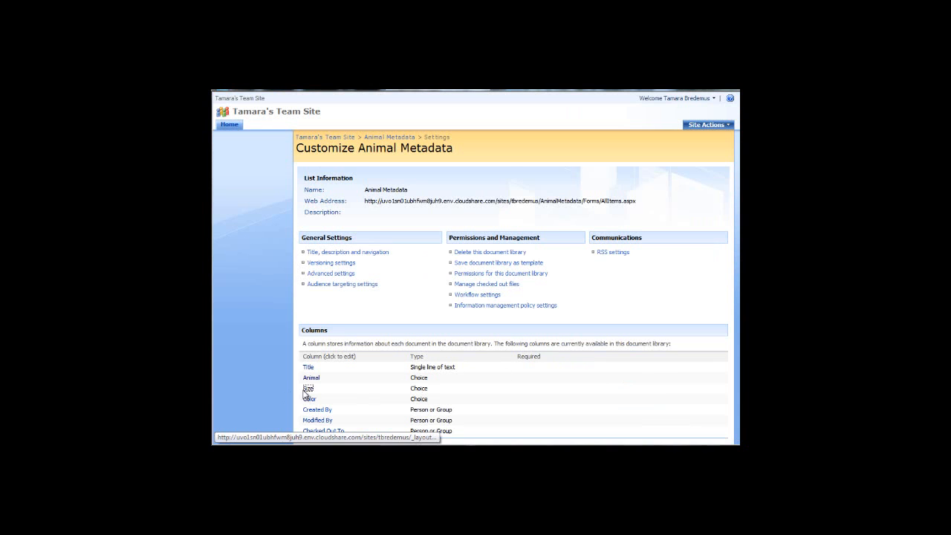
Clear the Size column's default value, save the column, and return to the Animal Metadata library
click(307, 389)
scroll(476, 268, down, 3)
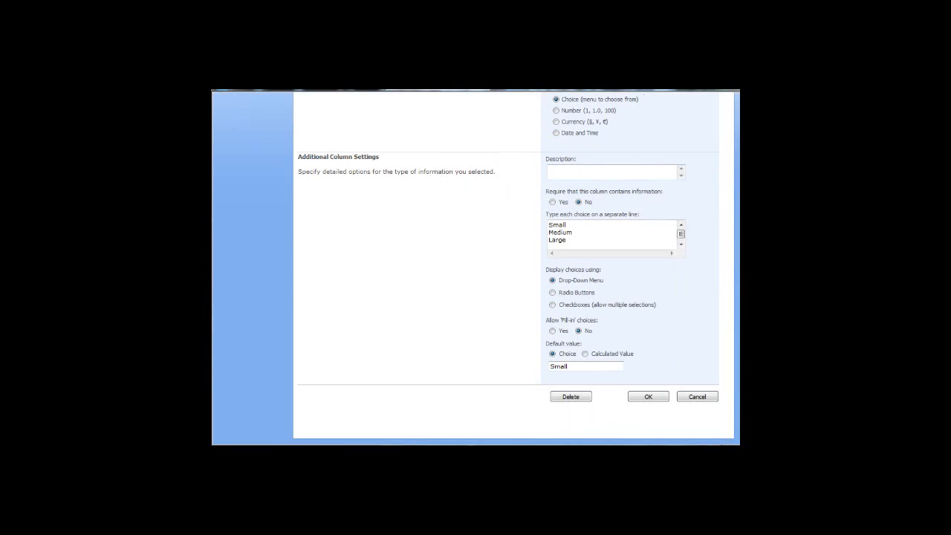
double_click(578, 366)
key(Delete)
click(649, 398)
click(390, 139)
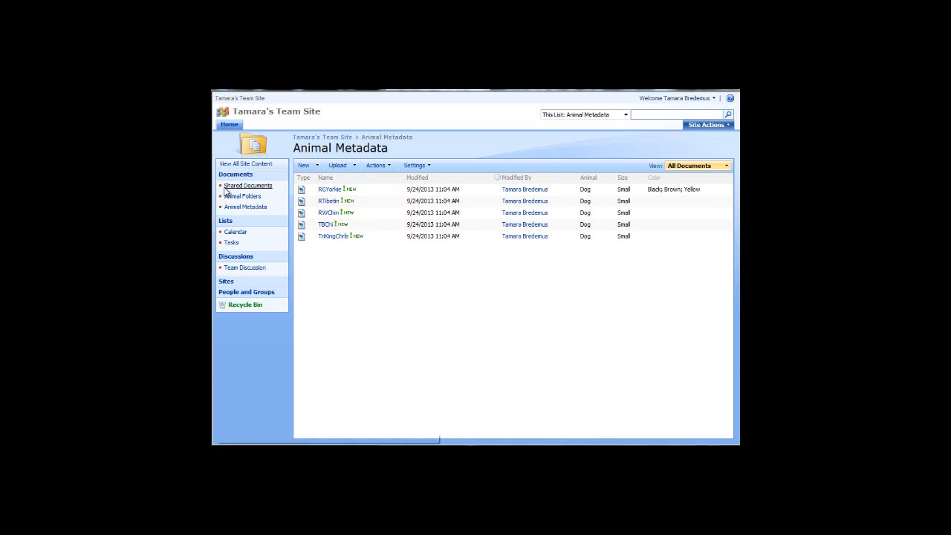
Browse the Animal Folders library through Dog and Small to the Black folder to view its pictures
click(232, 196)
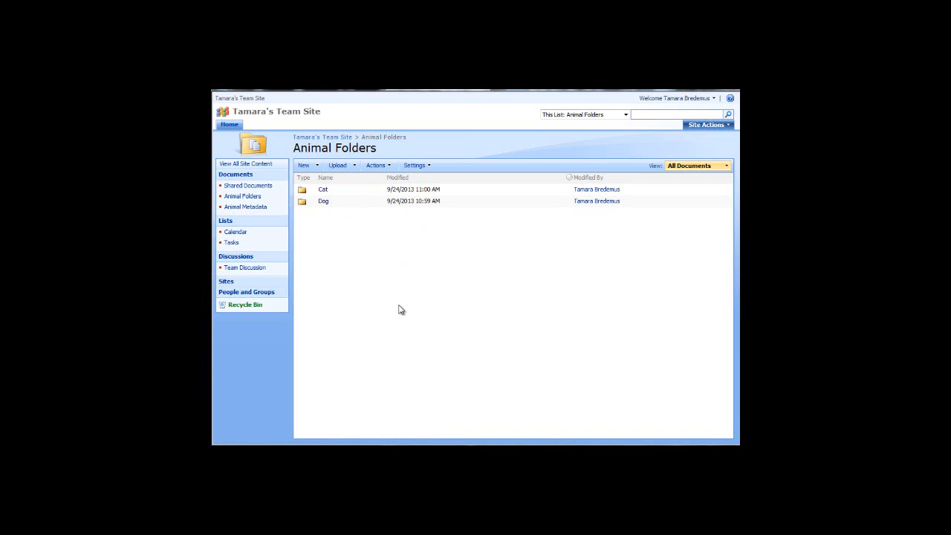
click(324, 203)
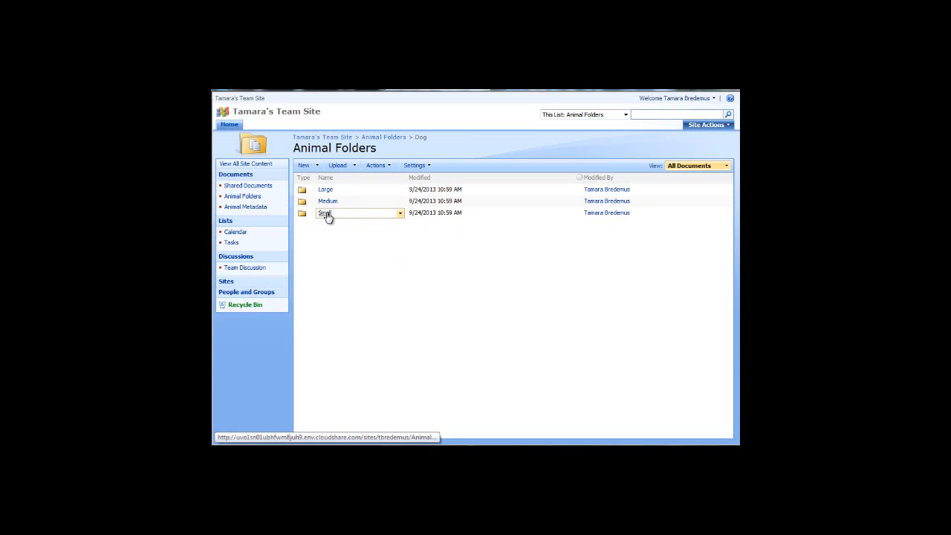
click(326, 214)
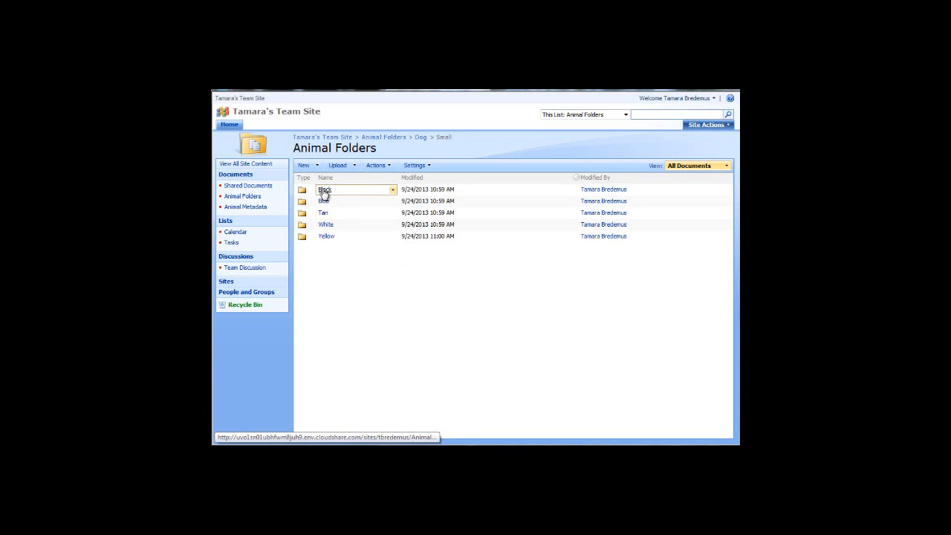
click(324, 189)
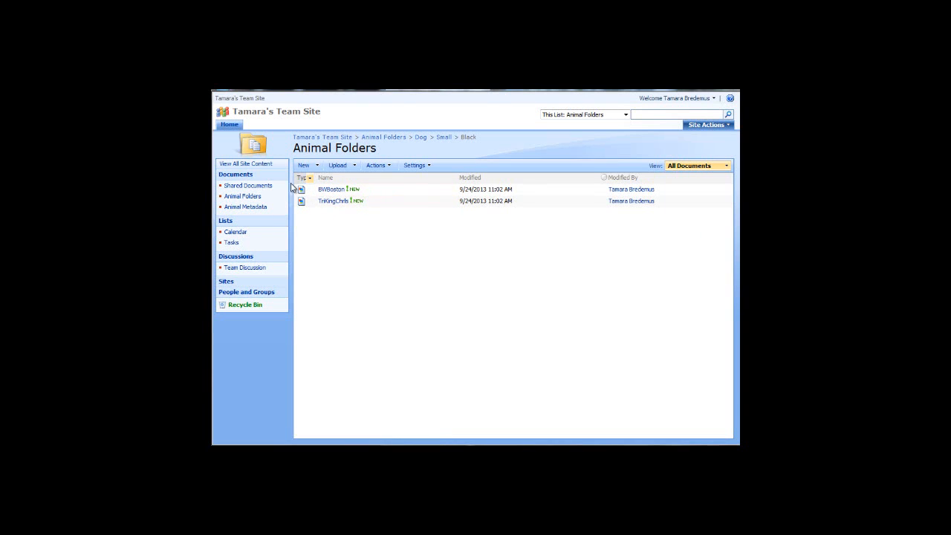
Return to the Animal Metadata library and examine the filter choices for Animal and Size and the available library actions
click(257, 207)
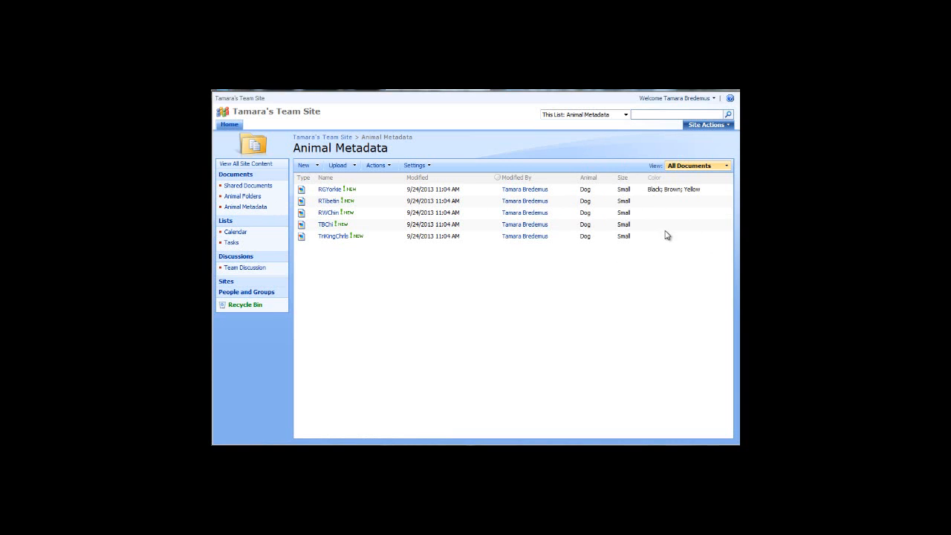
click(609, 180)
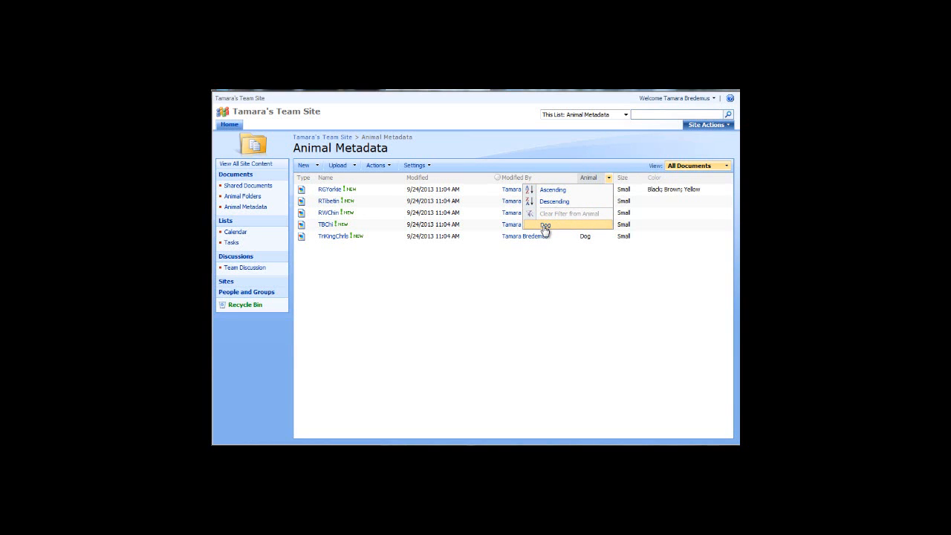
click(636, 180)
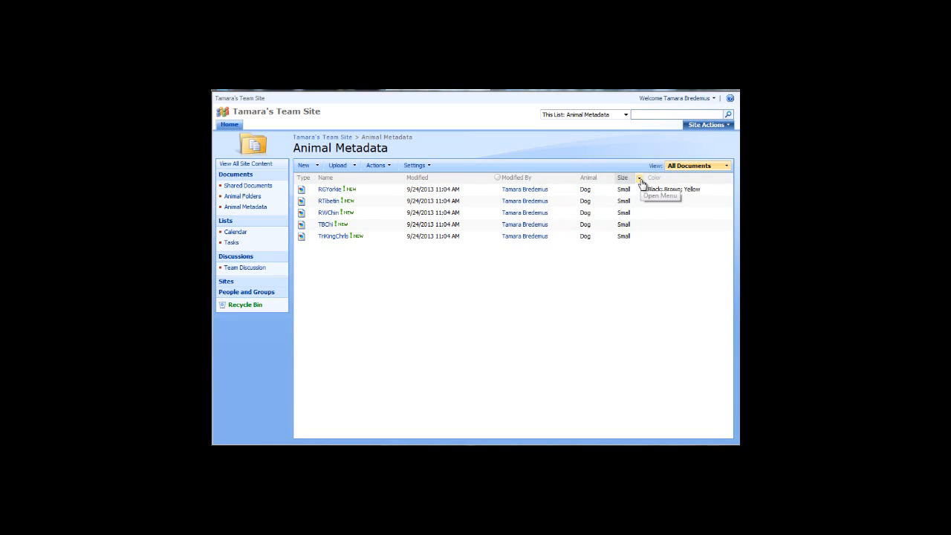
click(641, 182)
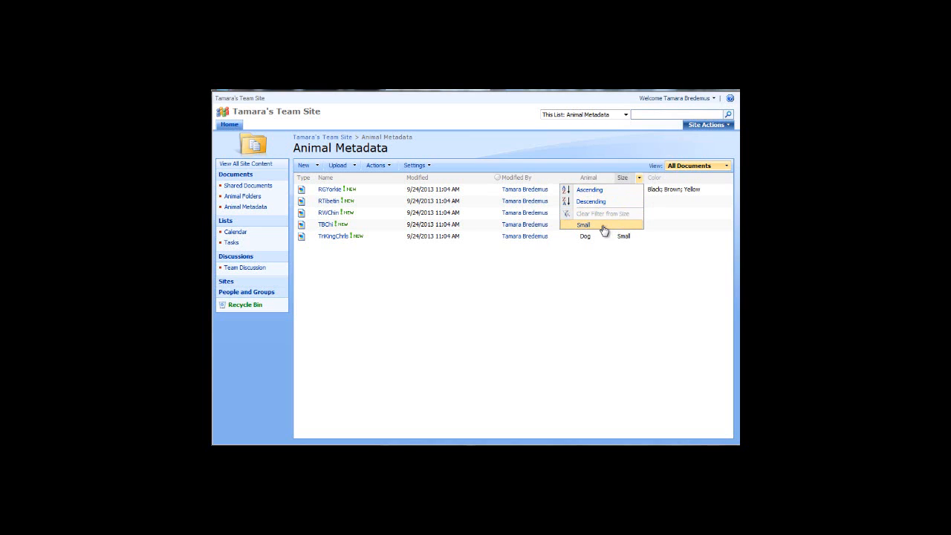
click(676, 183)
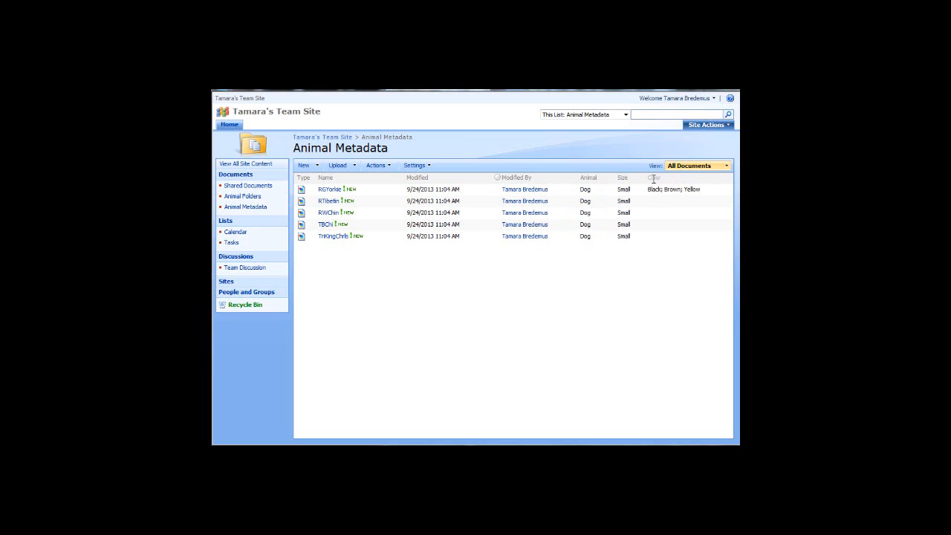
click(384, 168)
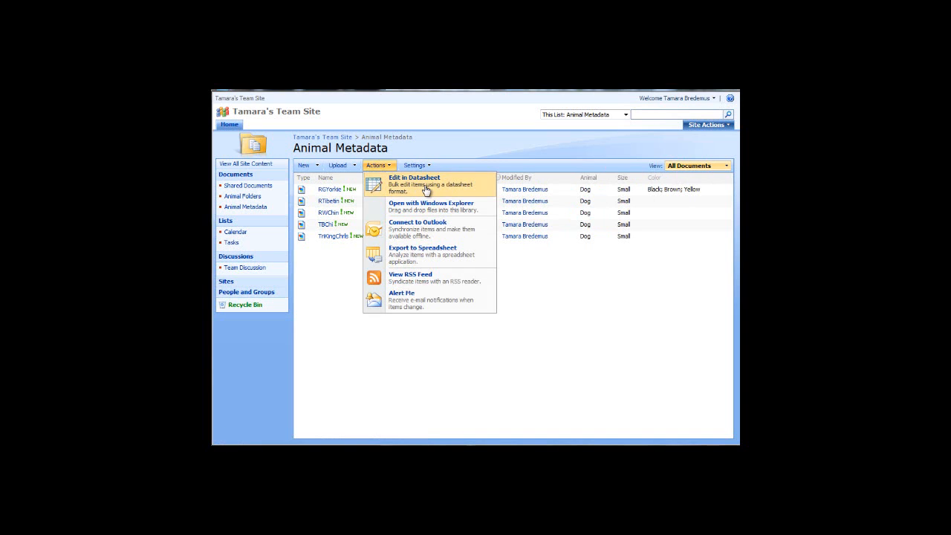
click(651, 192)
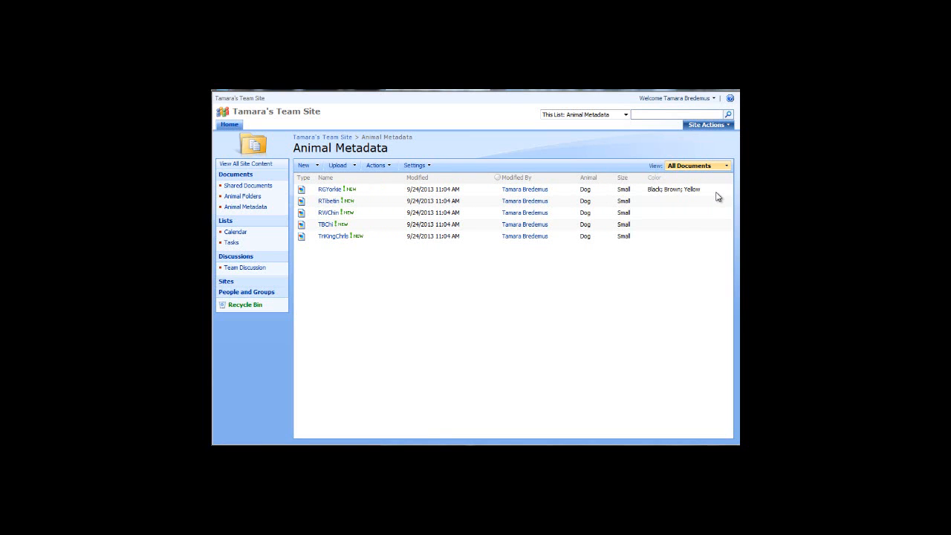
Browse the Animal Folders library through Dog to the color folders under Small
click(253, 198)
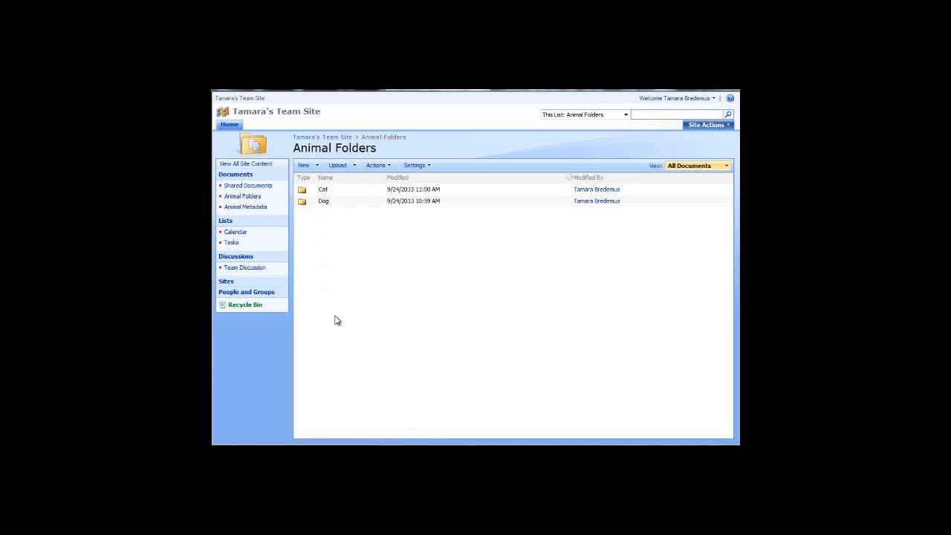
click(323, 202)
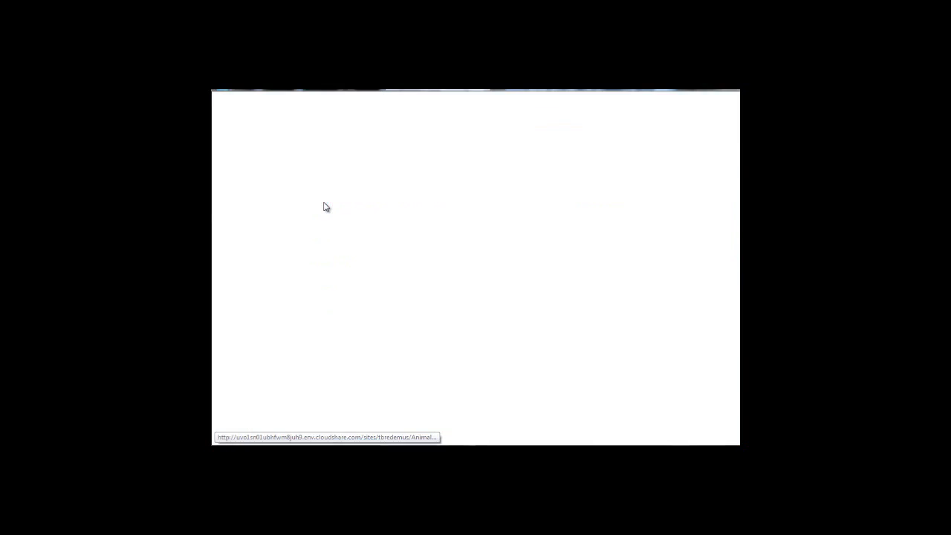
click(324, 213)
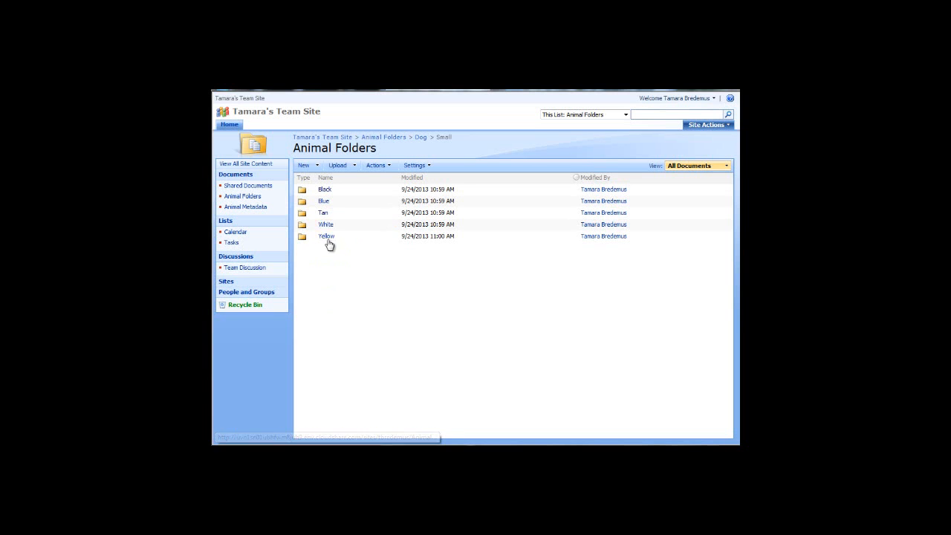
click(325, 215)
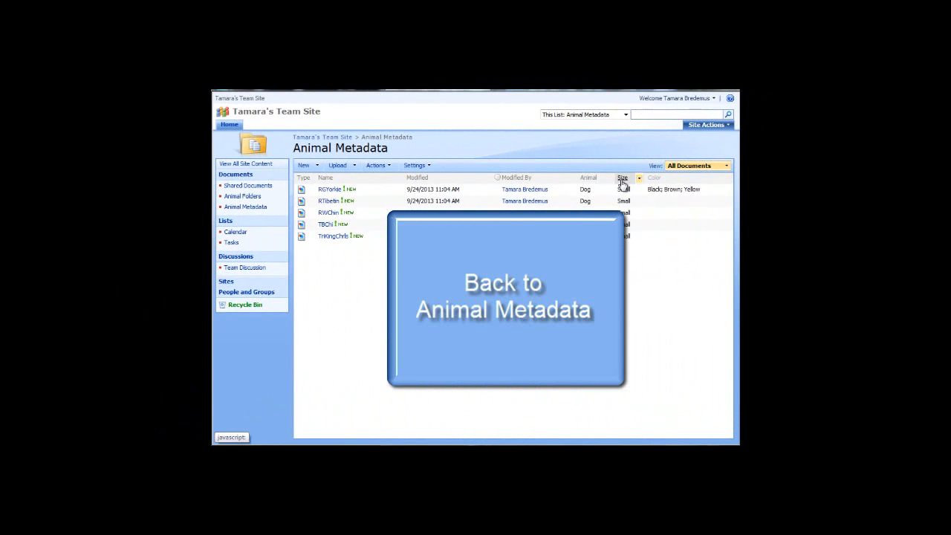
click(377, 165)
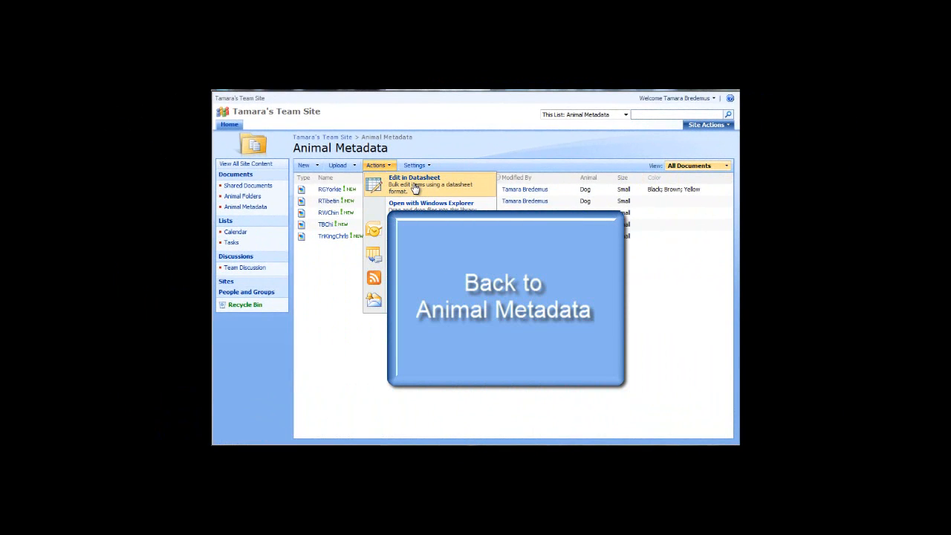
click(682, 189)
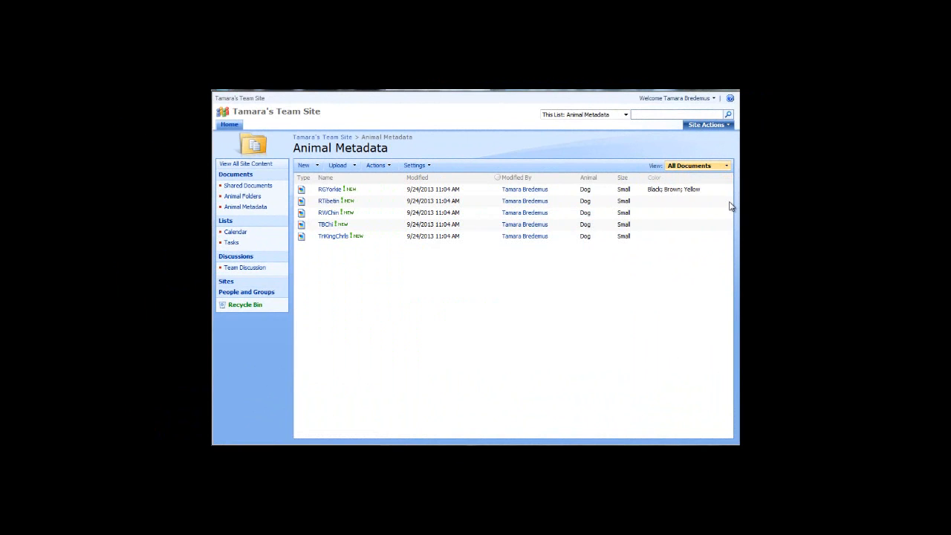
Start a new standard view of the Animal Metadata library, name it Brown, and make it a personal view
click(719, 166)
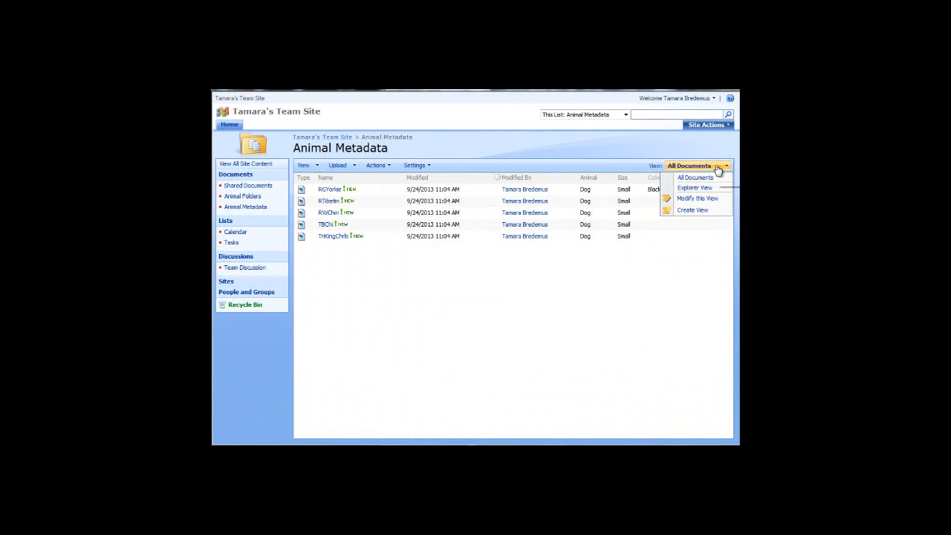
click(684, 211)
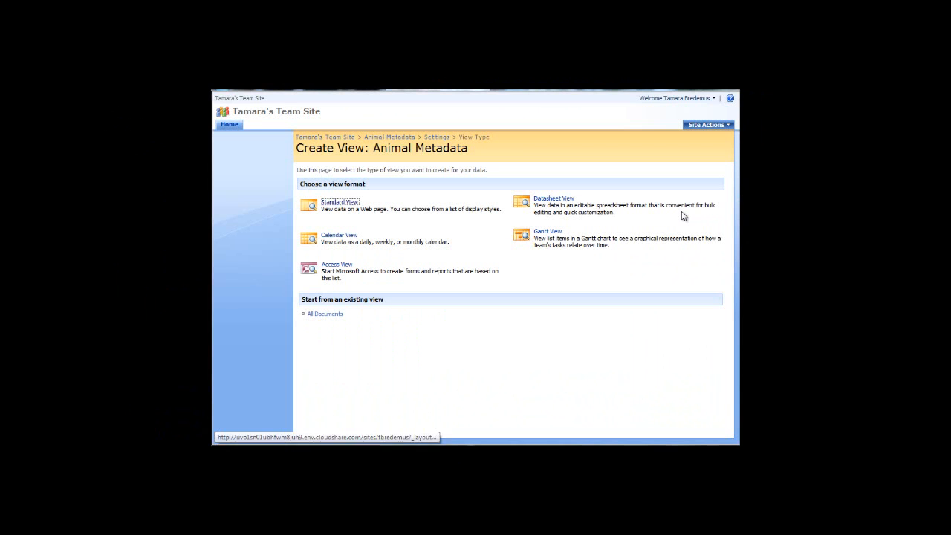
click(339, 203)
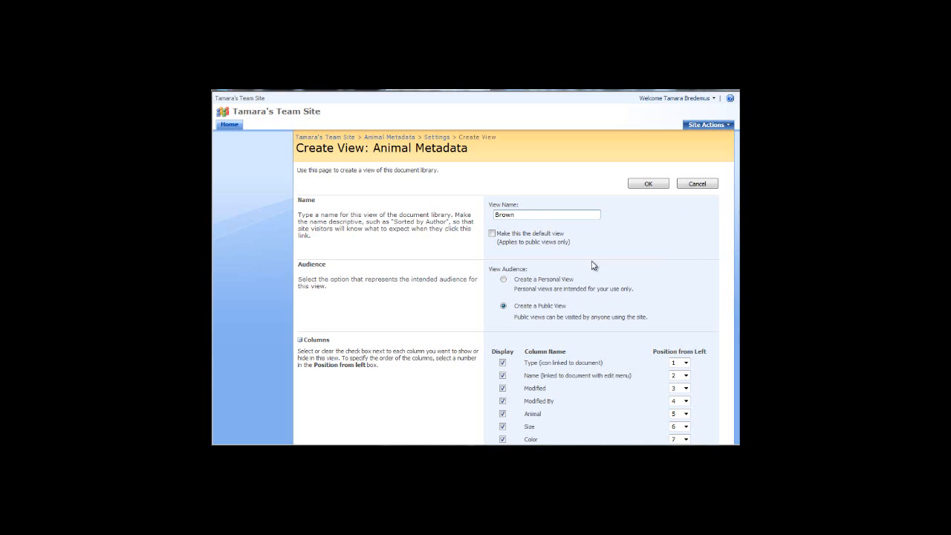
click(504, 280)
Filter the Brown view to show only items whose Color column contains Brown, and save the view
scroll(475, 268, down, 15)
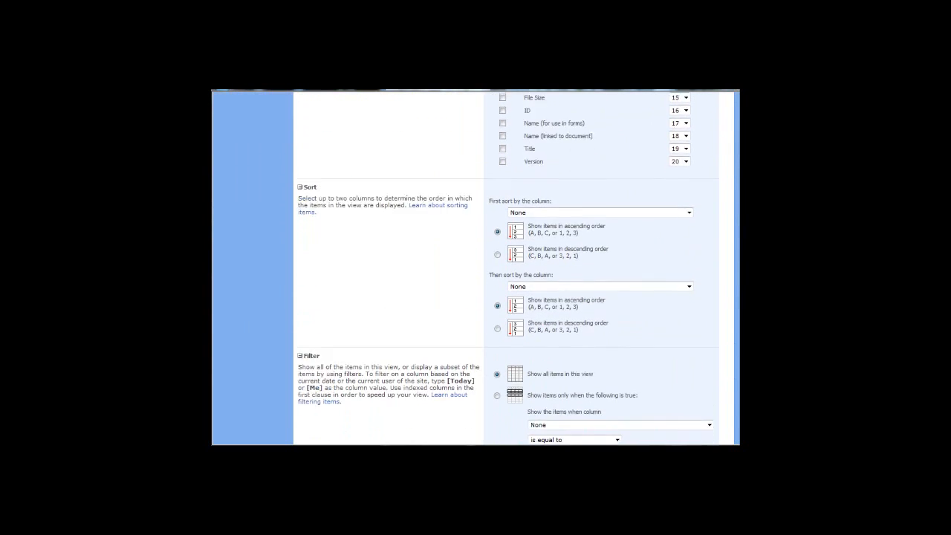
scroll(508, 269, down, 2)
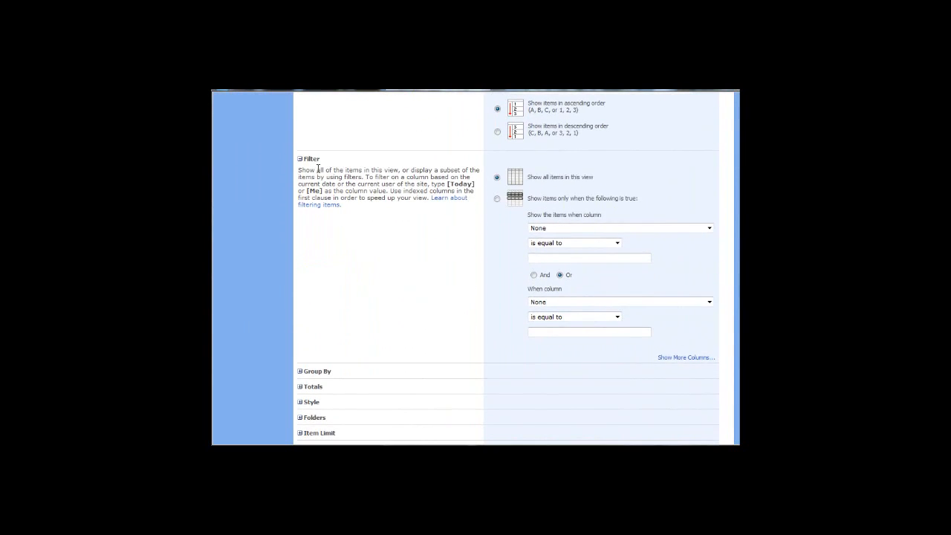
click(497, 198)
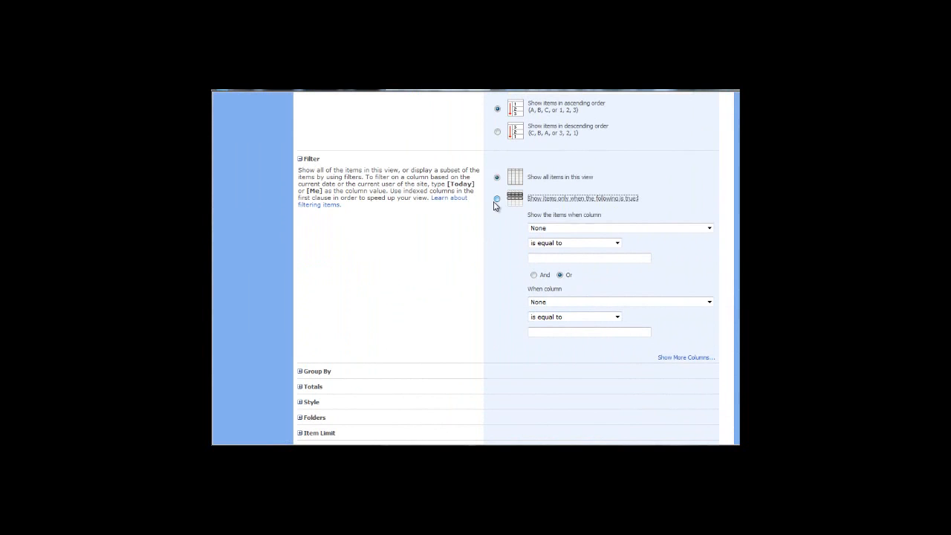
click(562, 229)
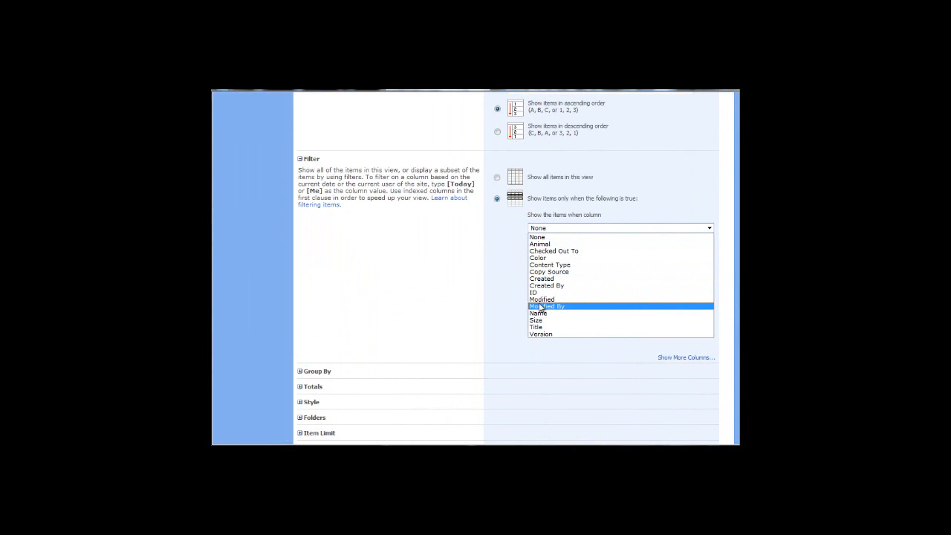
click(543, 258)
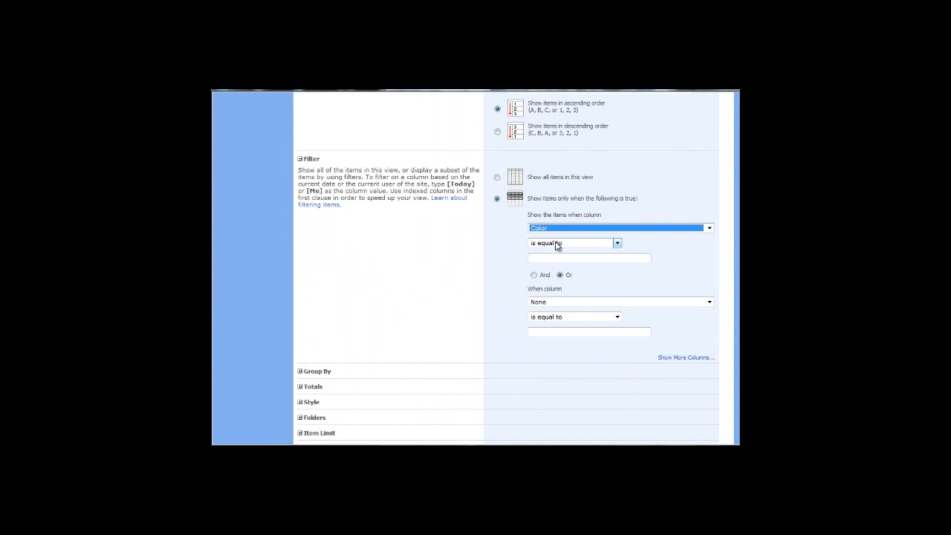
click(557, 244)
click(541, 301)
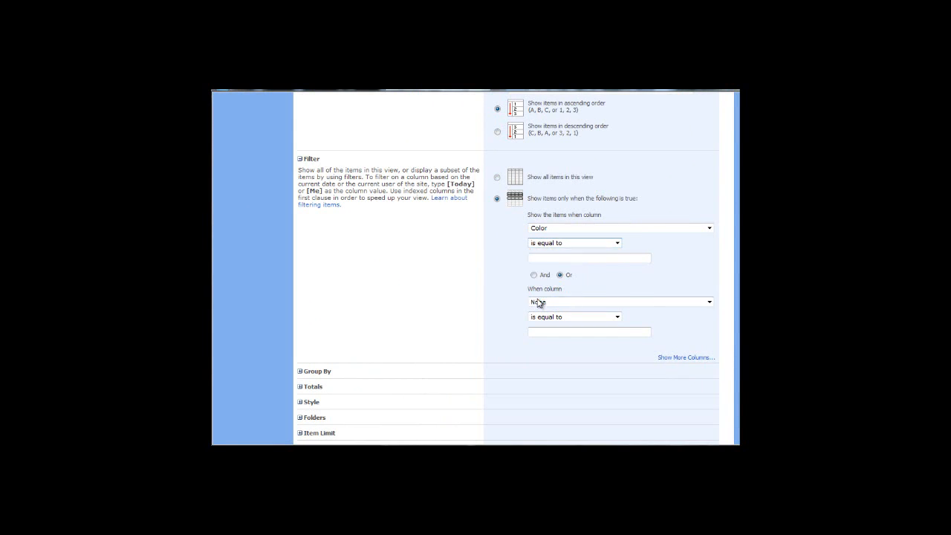
click(537, 257)
text(Brown)
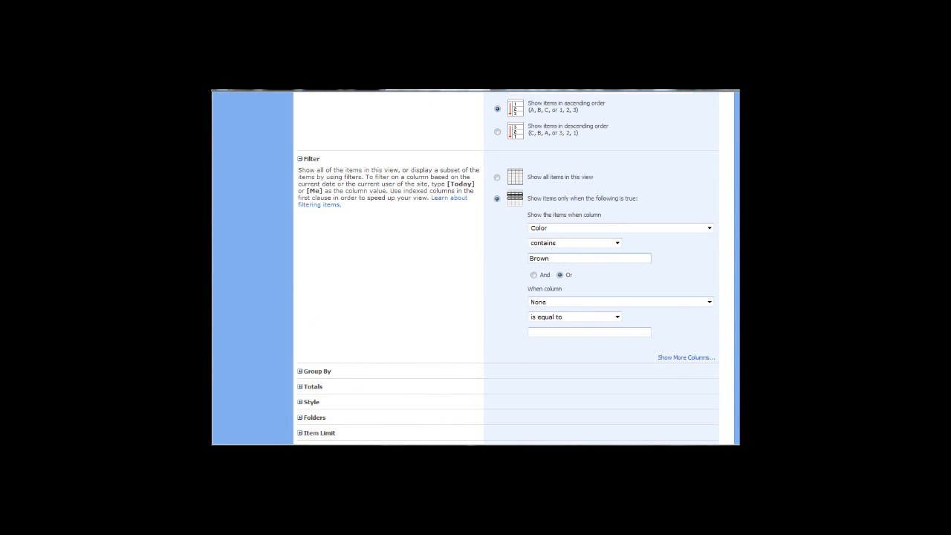
scroll(508, 269, down, 2)
click(647, 399)
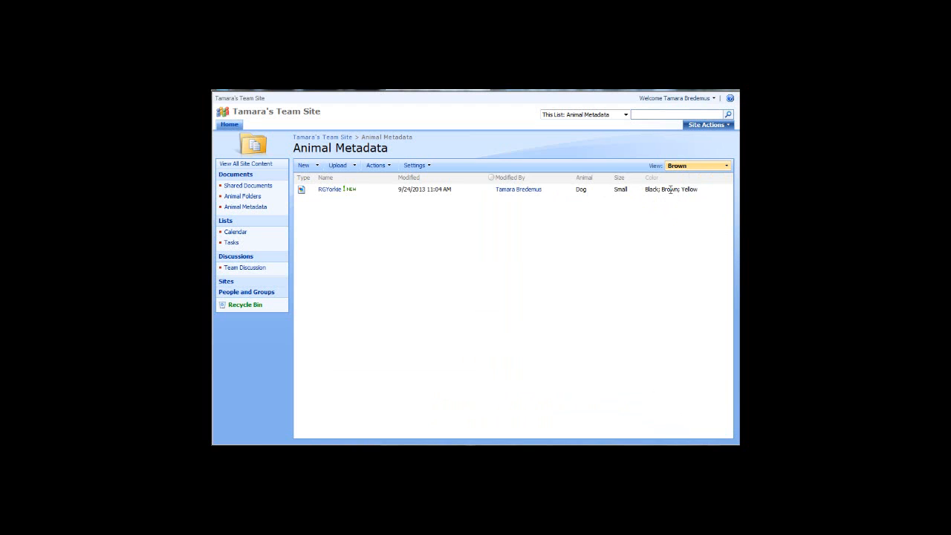
In the Animal Metadata library settings, set the Animal column's default value to Cat and save the column
click(418, 165)
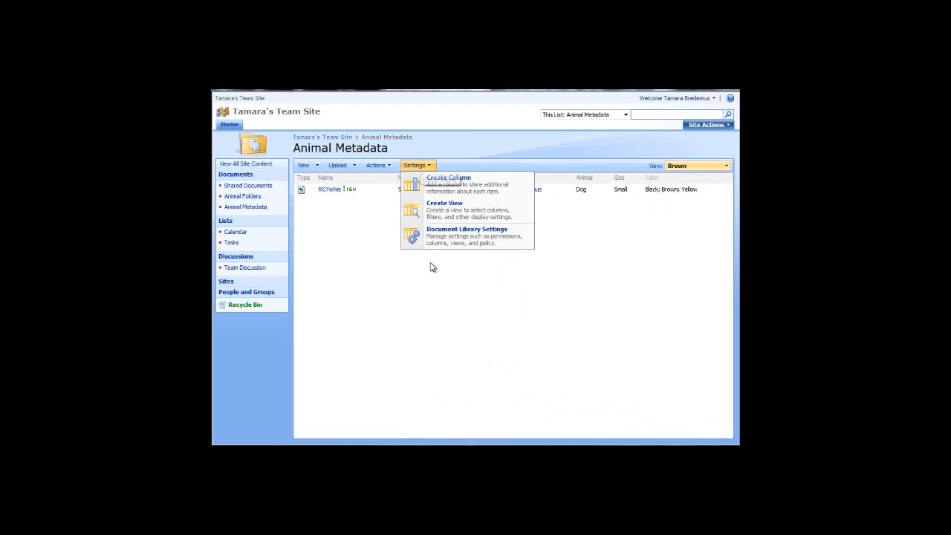
click(433, 245)
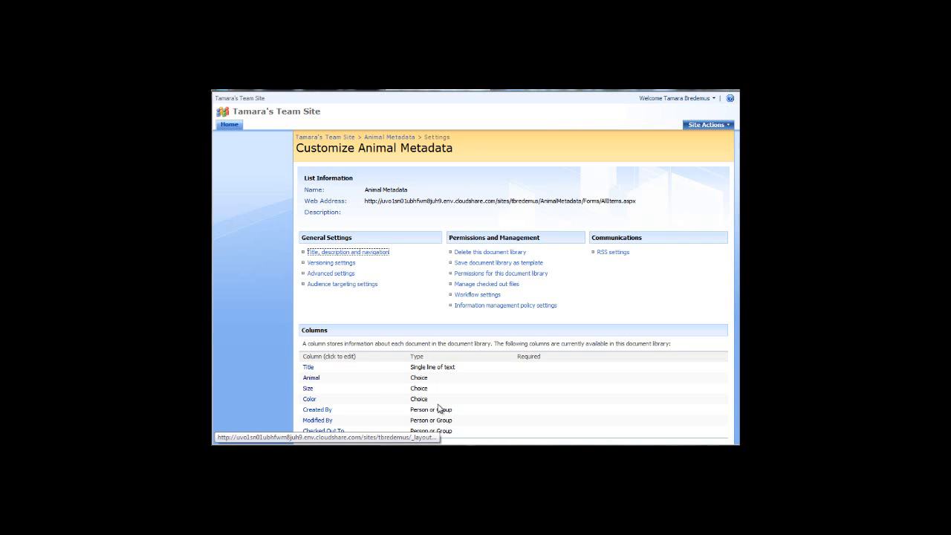
click(311, 379)
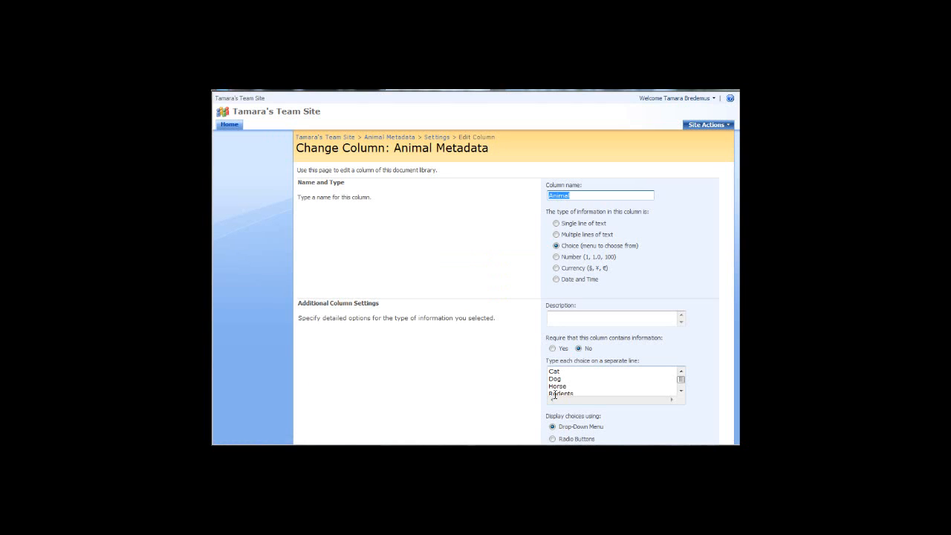
drag(561, 373, 531, 373)
key(ctrl+c)
scroll(568, 357, down, 3)
click(568, 379)
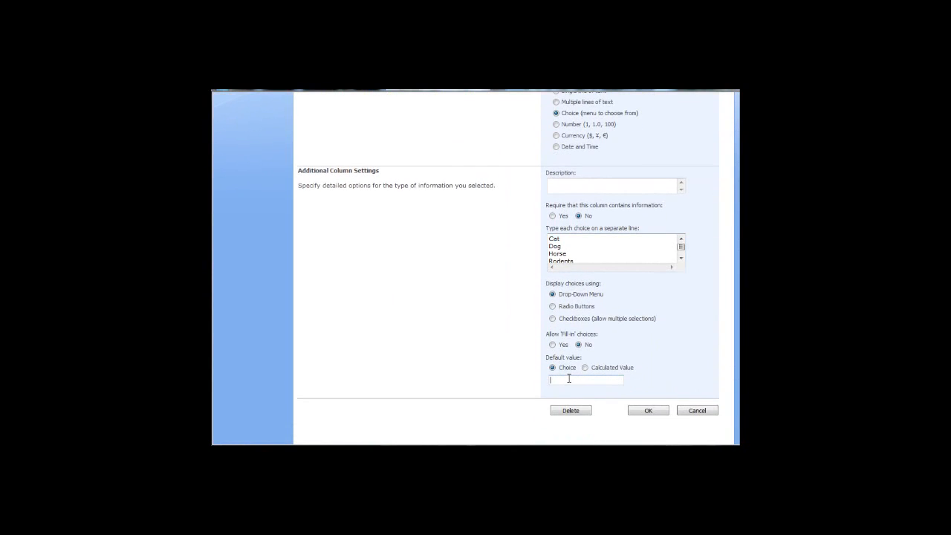
key(ctrl+v)
click(644, 410)
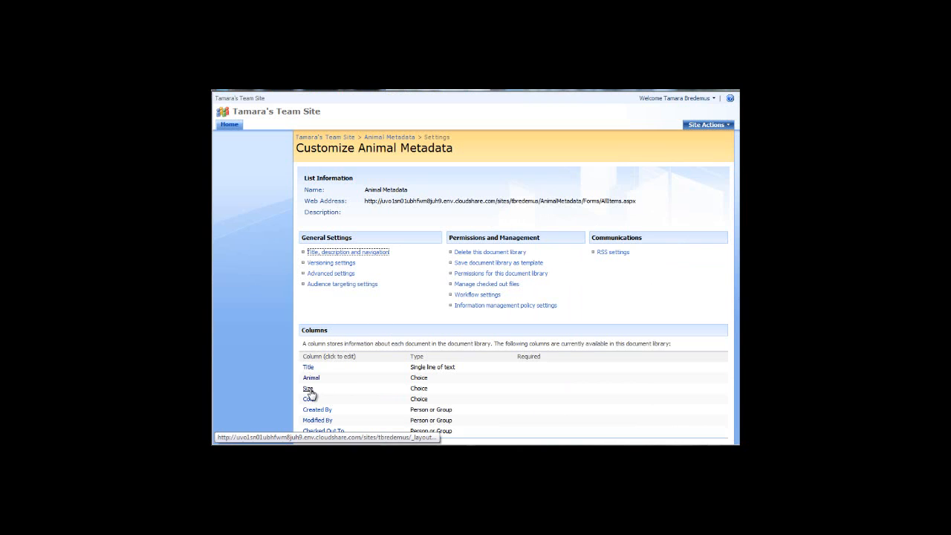
Set the Size column's default value to Medium and save the column
click(308, 390)
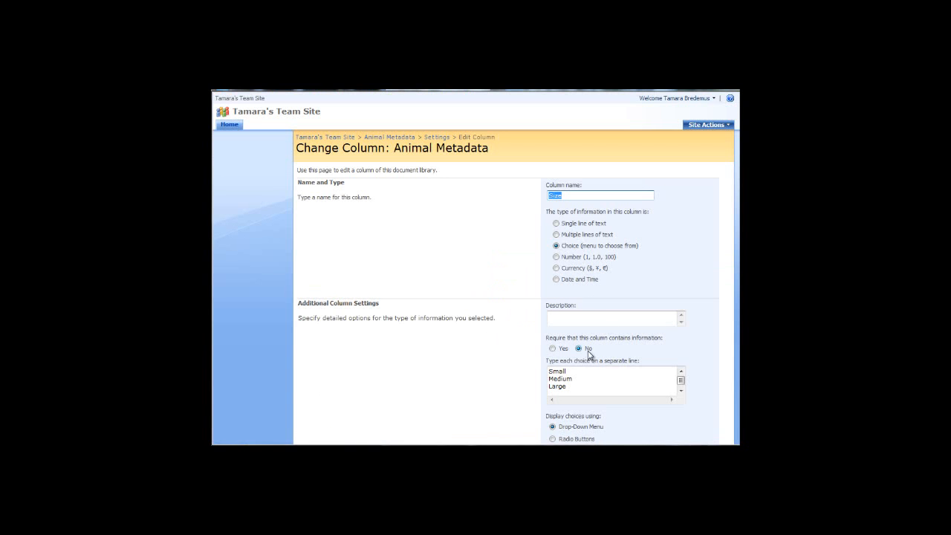
double_click(557, 372)
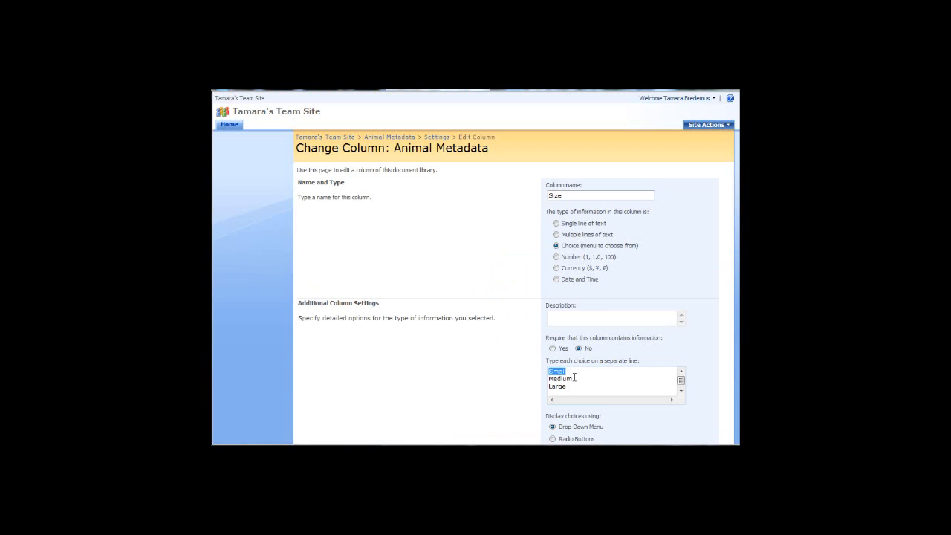
drag(575, 378, 540, 380)
key(ctrl+c)
scroll(476, 268, down, 3)
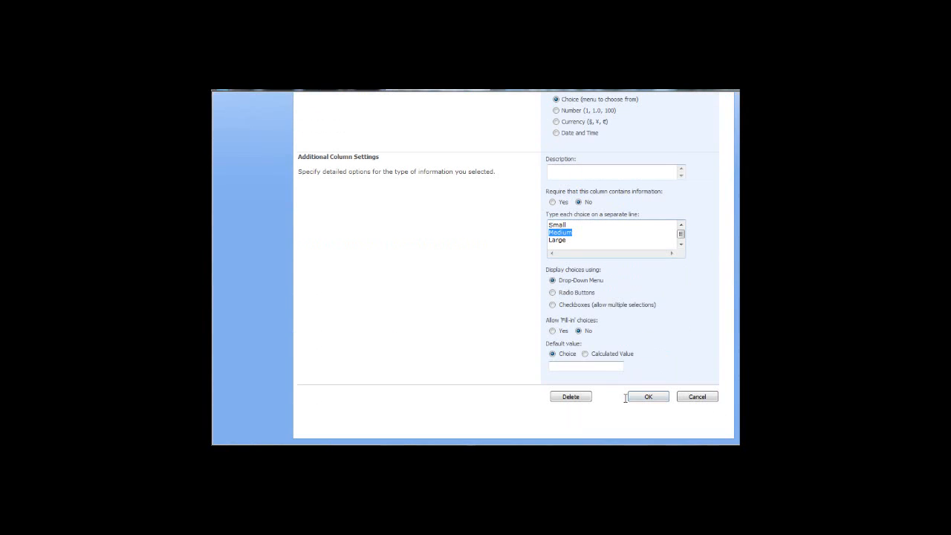
click(591, 366)
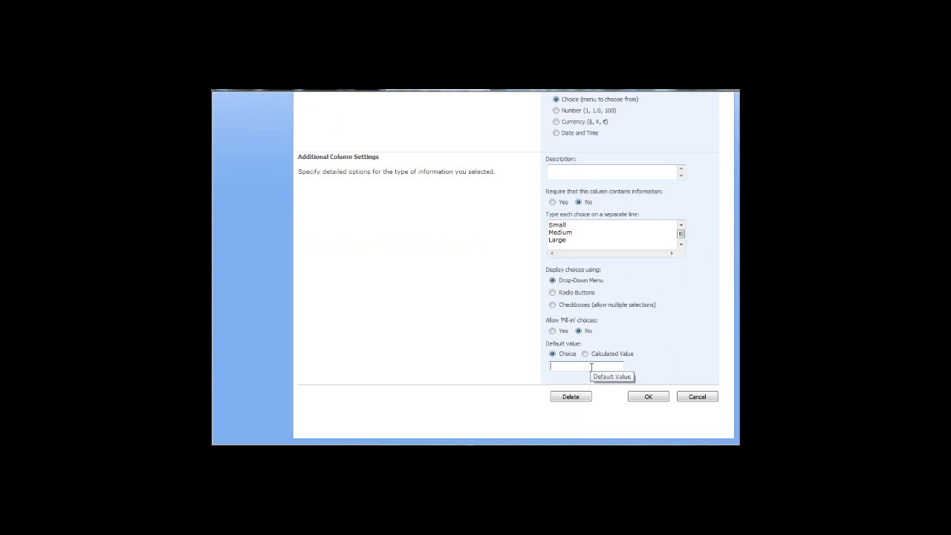
key(ctrl+v)
click(646, 398)
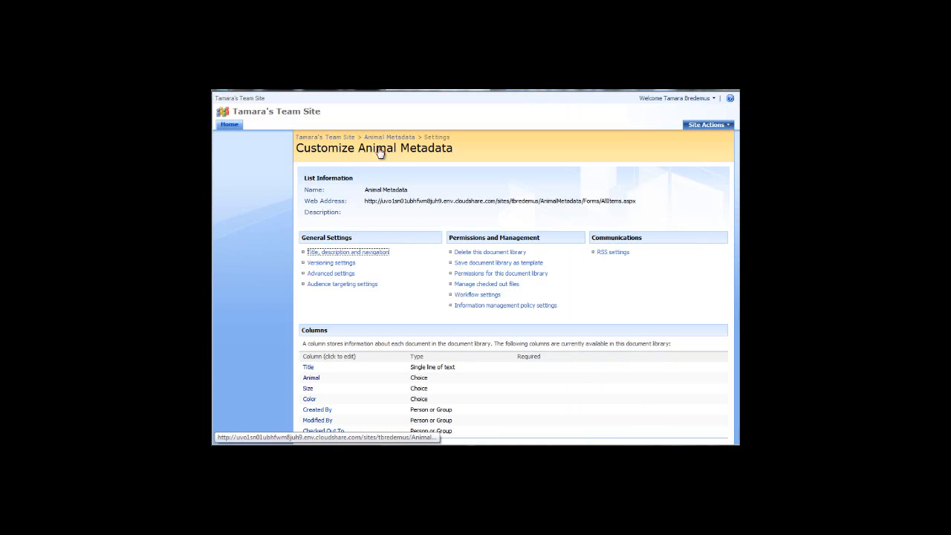
Start a multiple-file upload to the Animal Metadata library and browse to the sm cat folder in Pictures, under Blog and Animals
click(388, 137)
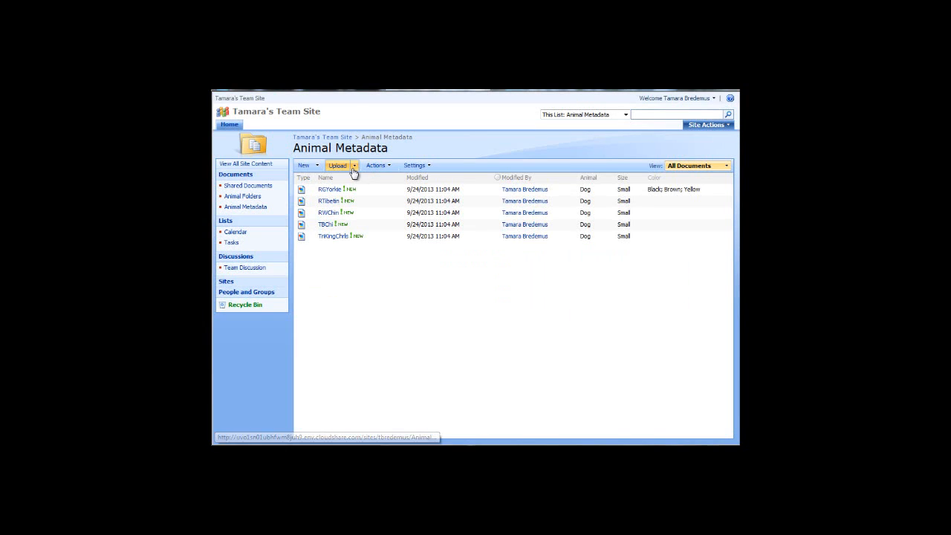
click(350, 168)
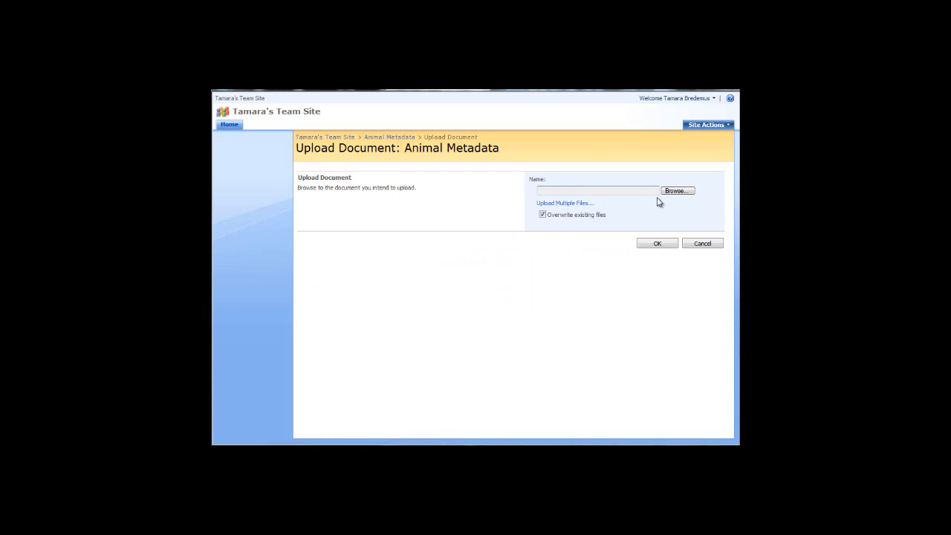
click(580, 204)
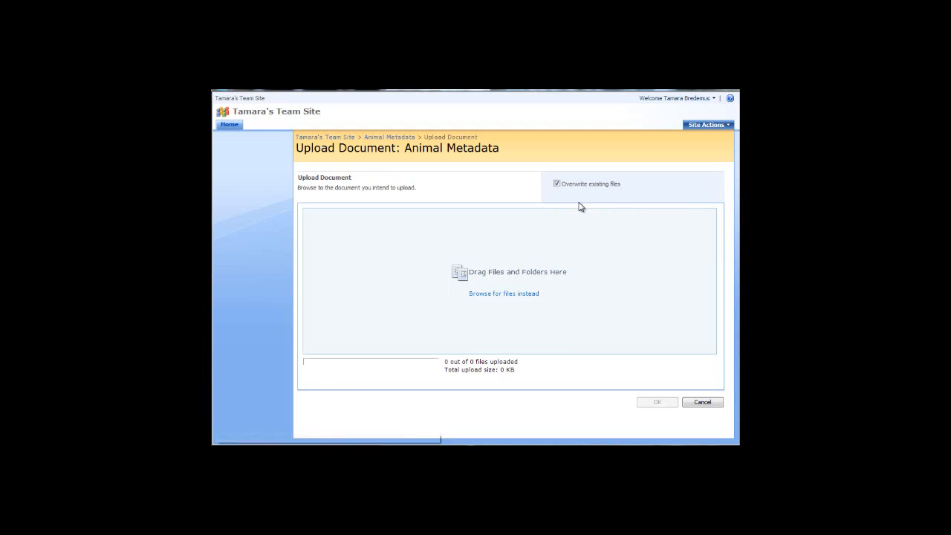
click(504, 295)
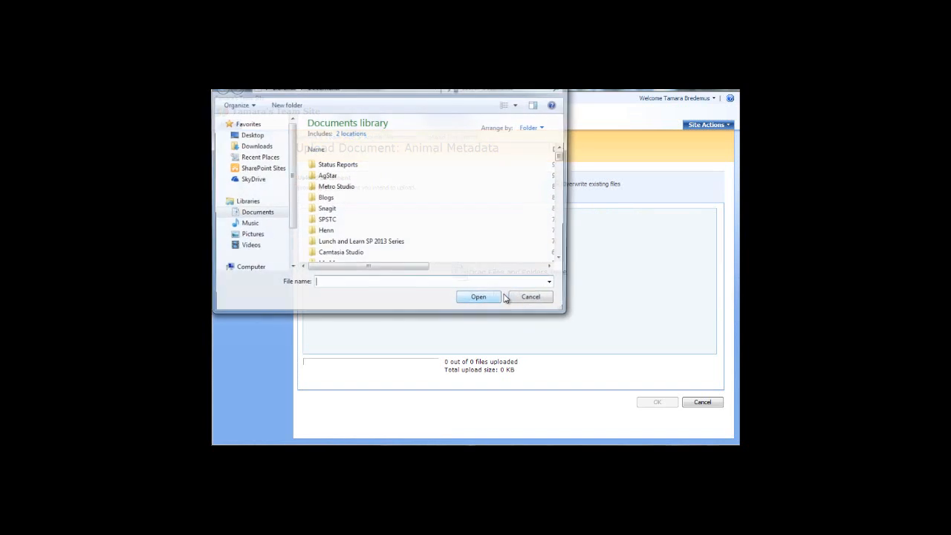
click(251, 236)
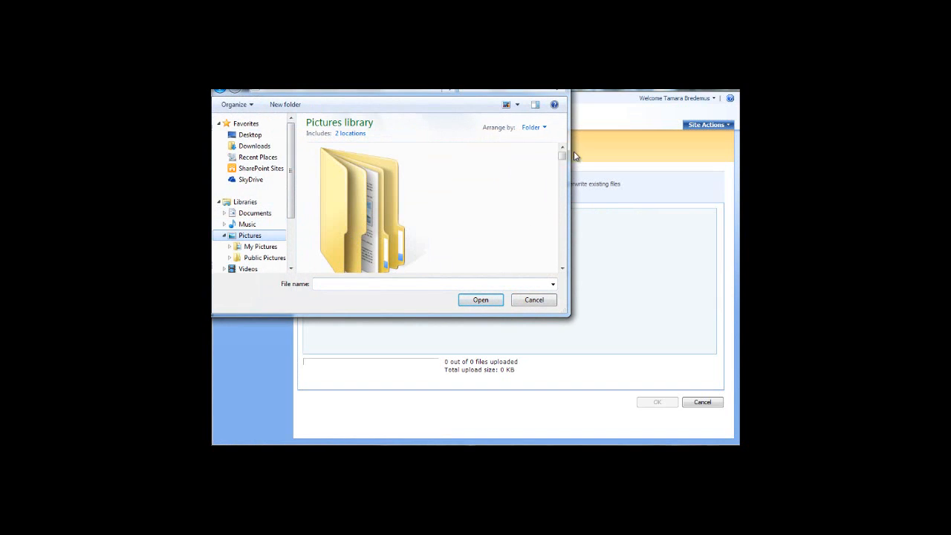
drag(563, 156, 564, 185)
double_click(370, 227)
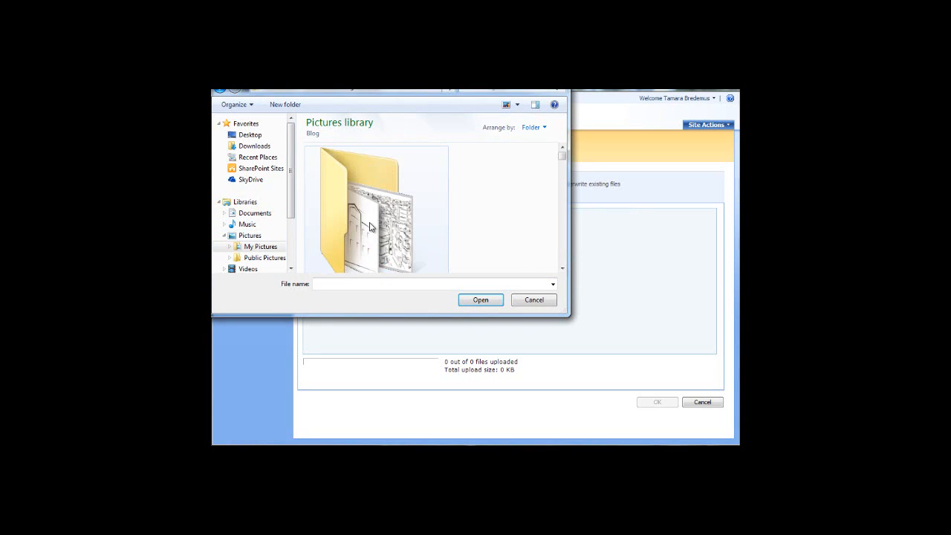
click(562, 269)
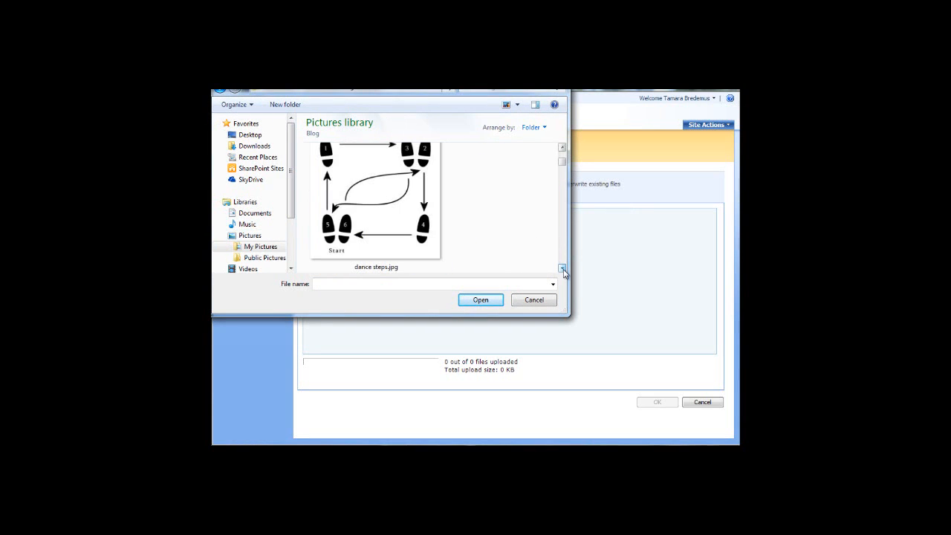
click(563, 148)
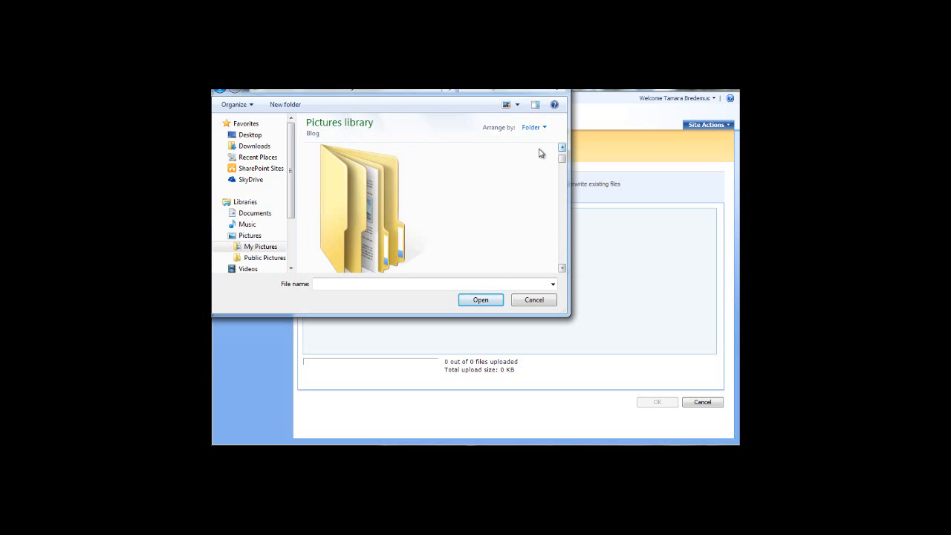
double_click(383, 192)
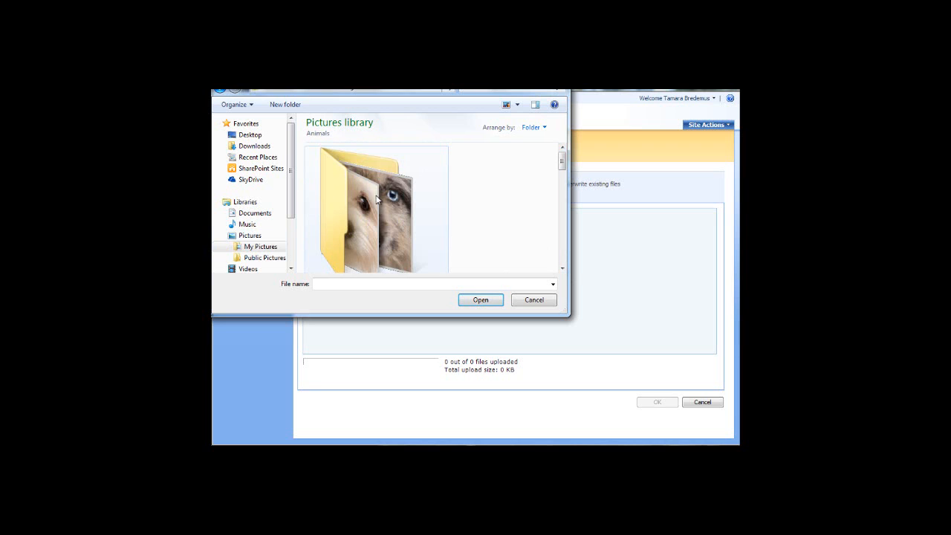
click(562, 270)
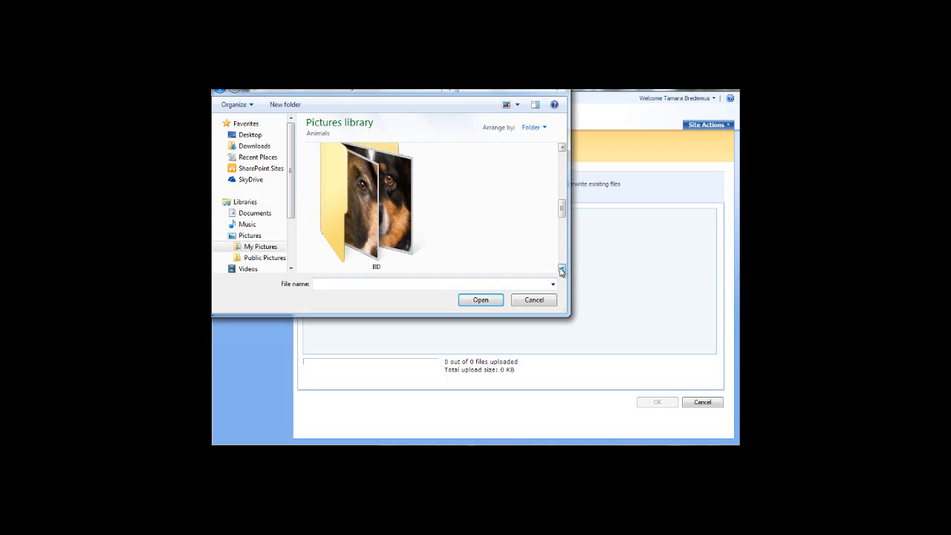
click(562, 270)
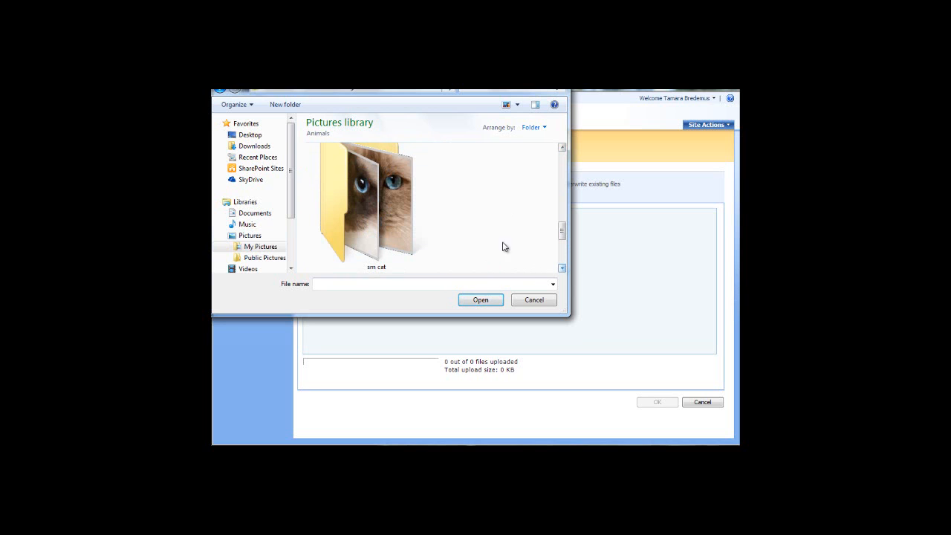
double_click(423, 228)
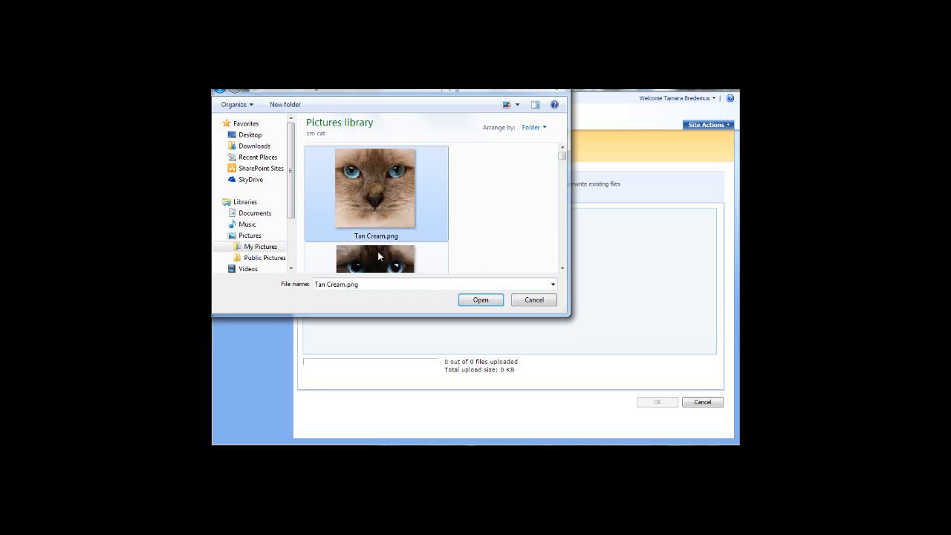
Upload Tan Cream.png, Seal PointBe.png, Black White EOCat.png, Green Eyes White Cat.png and Grey Orange Tan.png to the library
ctrl+click(414, 256)
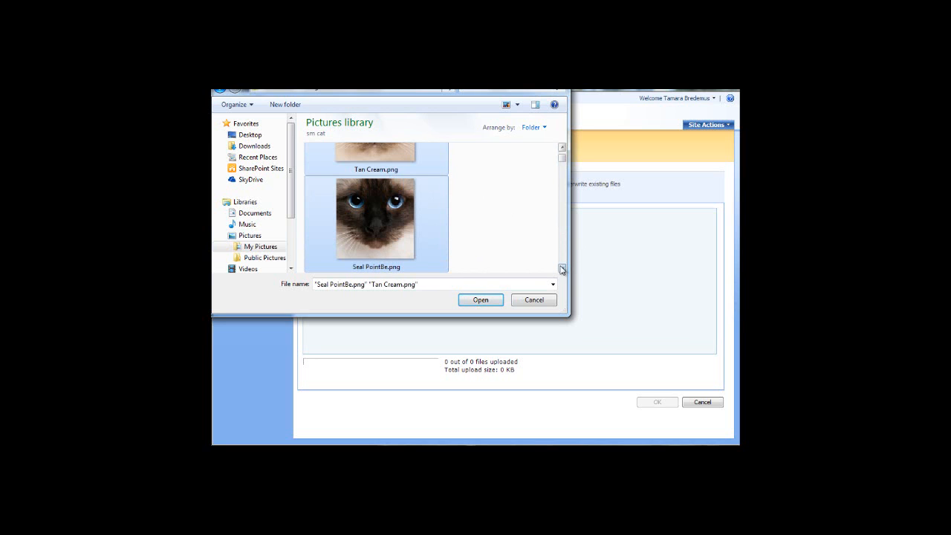
click(563, 269)
click(563, 269)
ctrl+click(411, 234)
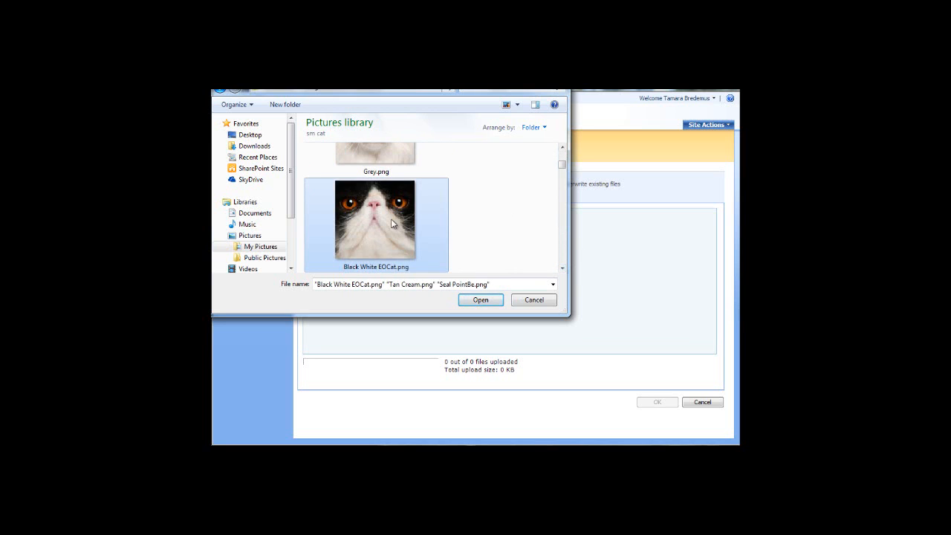
scroll(561, 256, down, 2)
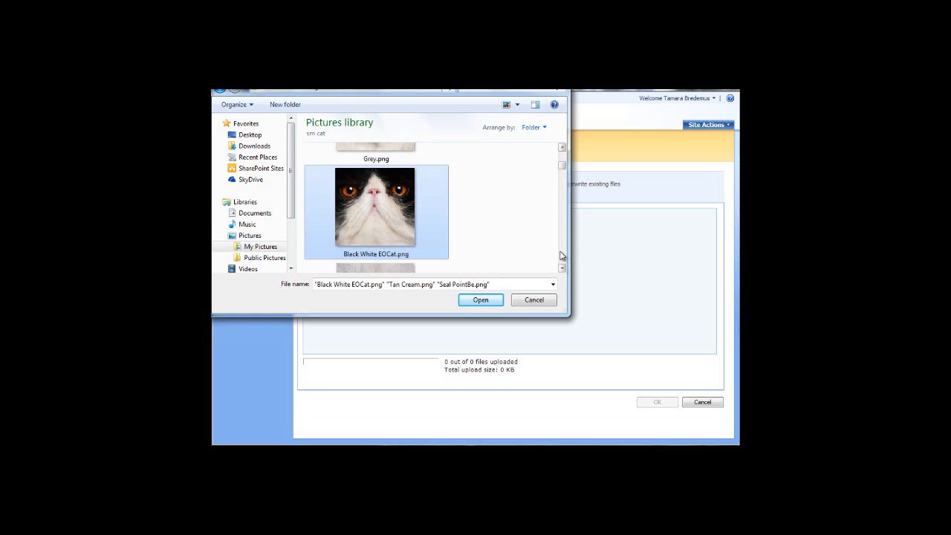
ctrl+click(390, 200)
ctrl+click(374, 248)
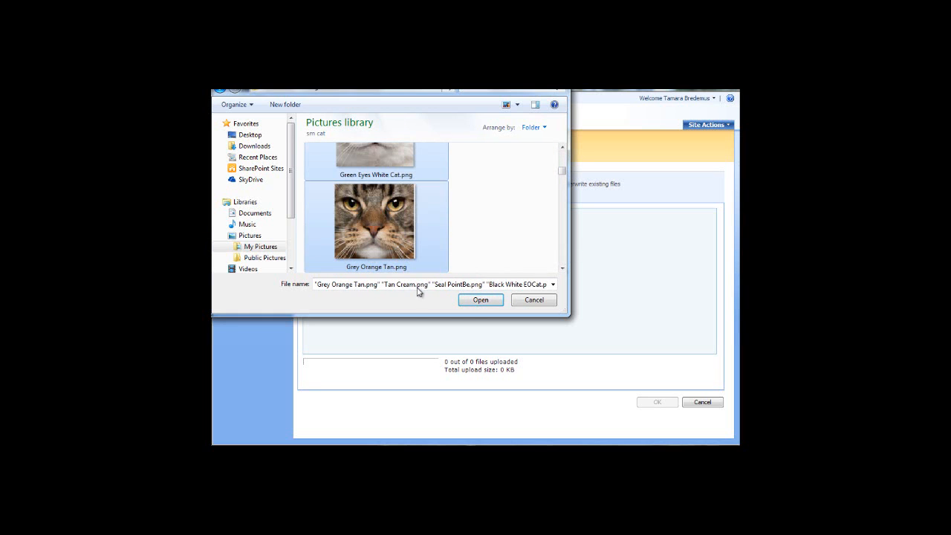
click(480, 300)
click(660, 402)
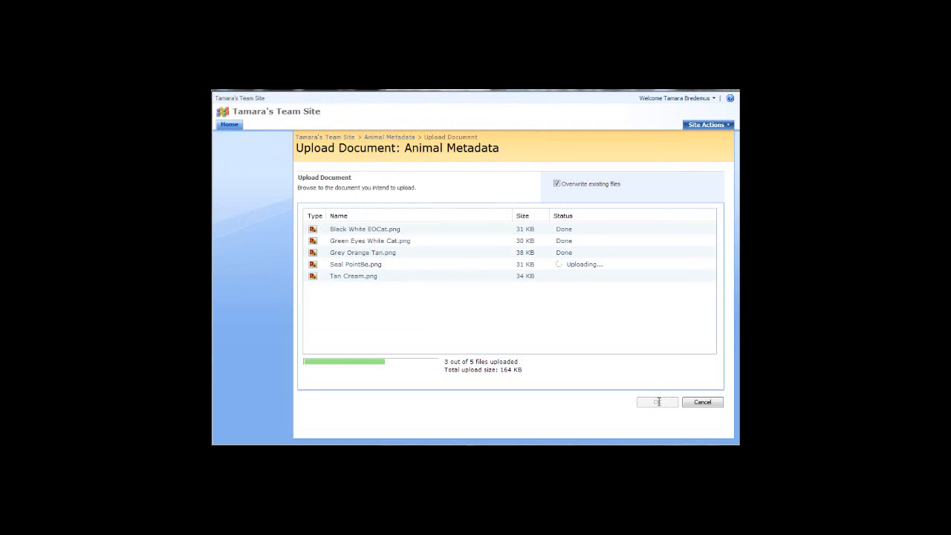
Finish the cat picture upload and start a new standard view named ByAnimal for the Animal Metadata library
click(658, 402)
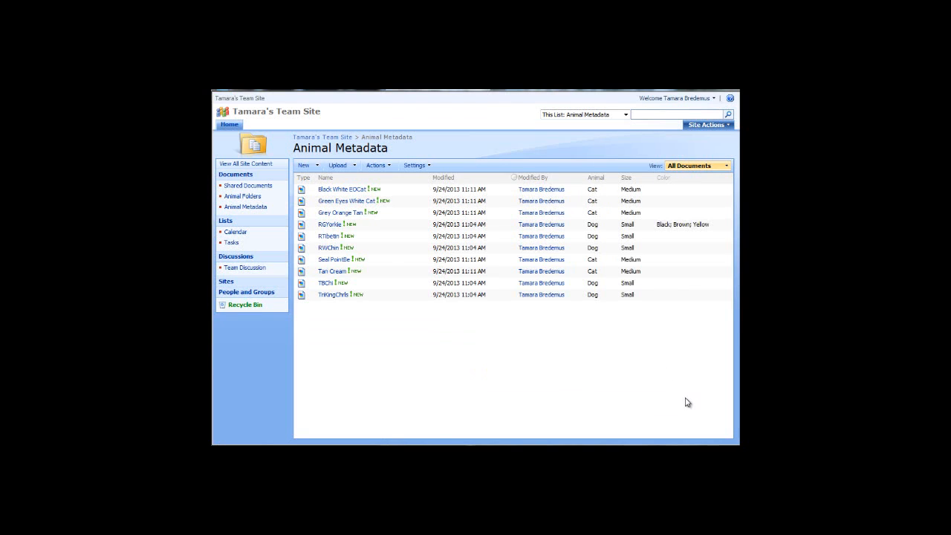
click(717, 168)
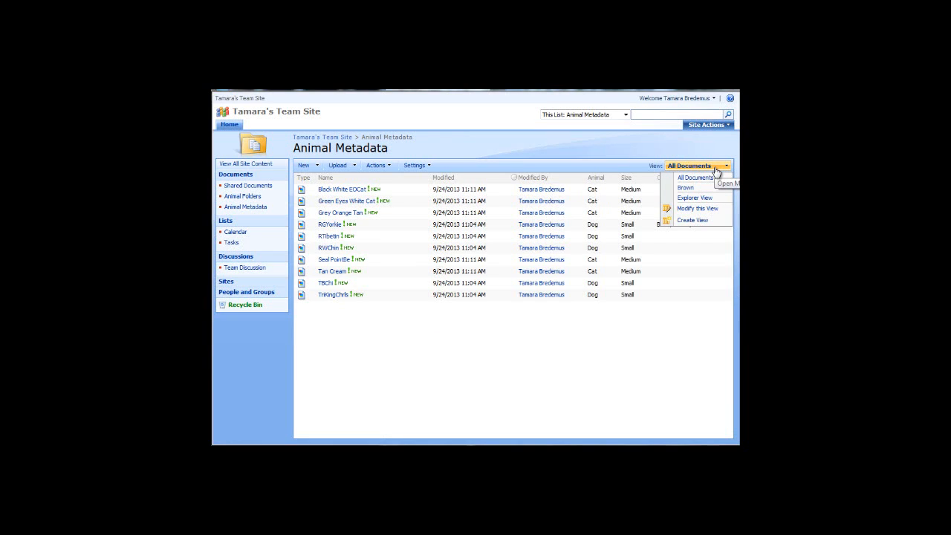
click(692, 220)
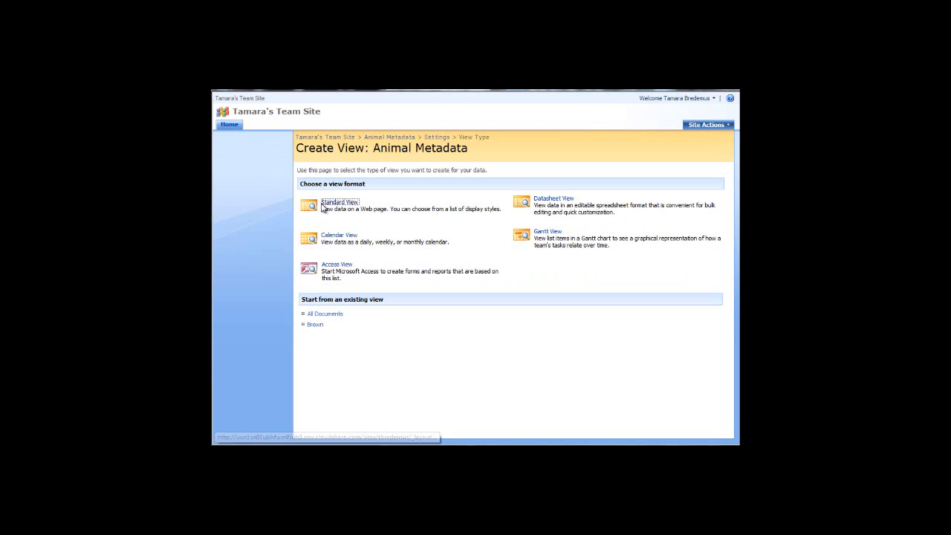
click(323, 207)
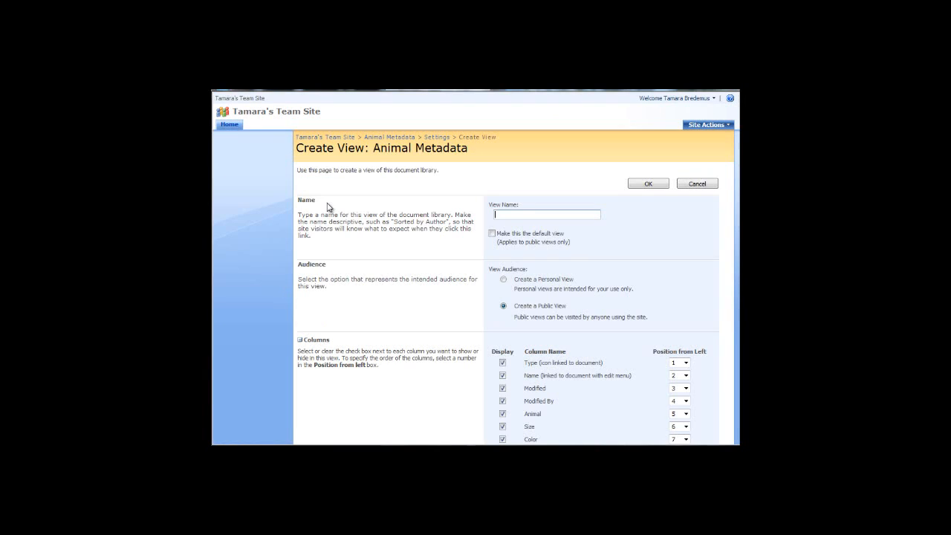
click(508, 216)
text(ByAnimal)
Group the ByAnimal view first by the Animal column and save the view
scroll(476, 268, down, 10)
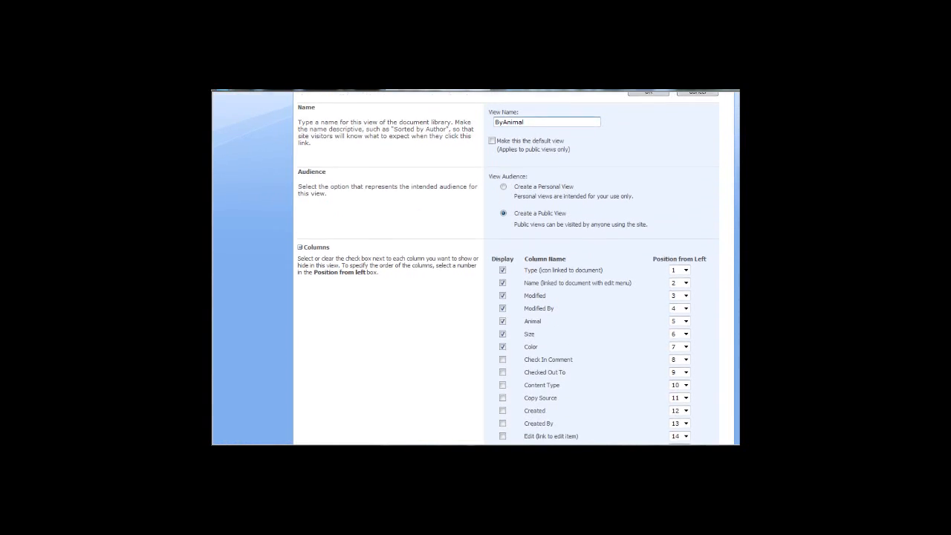
scroll(506, 268, down, 5)
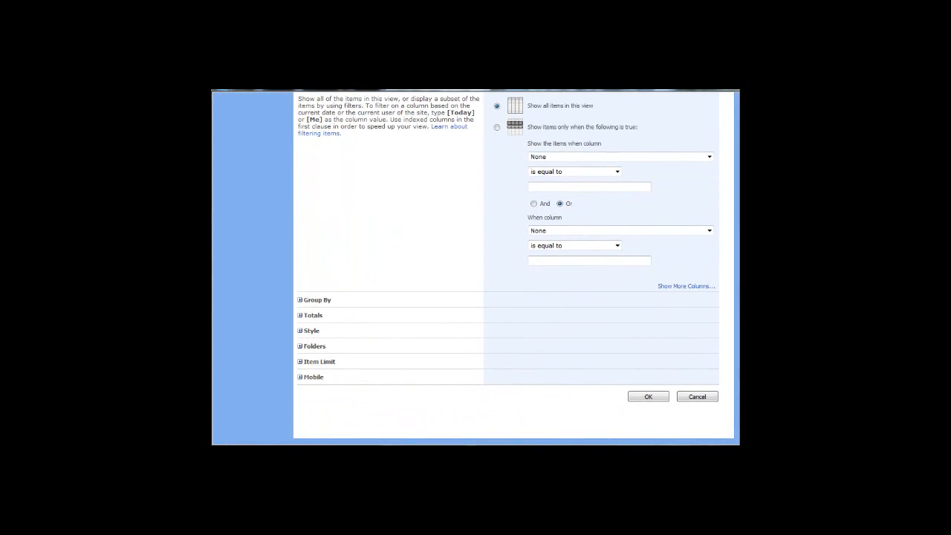
click(301, 301)
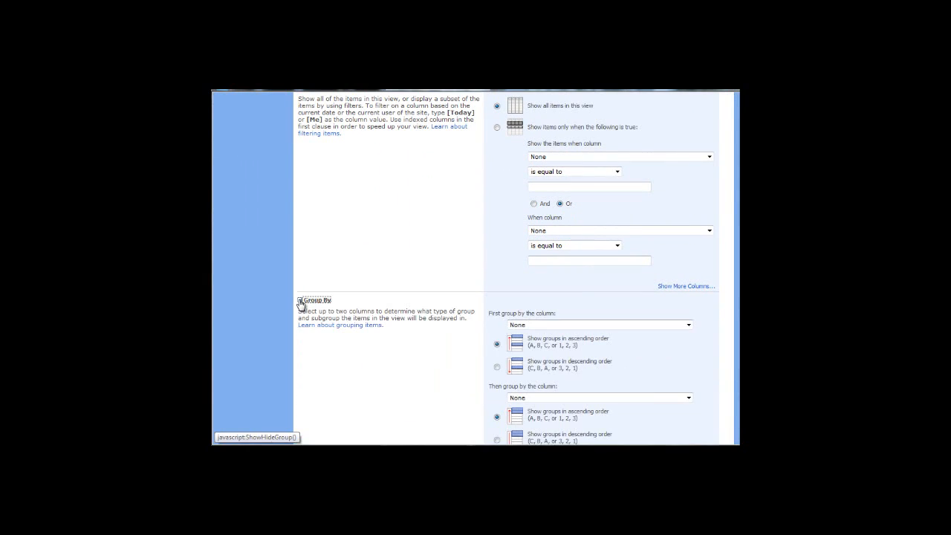
click(530, 326)
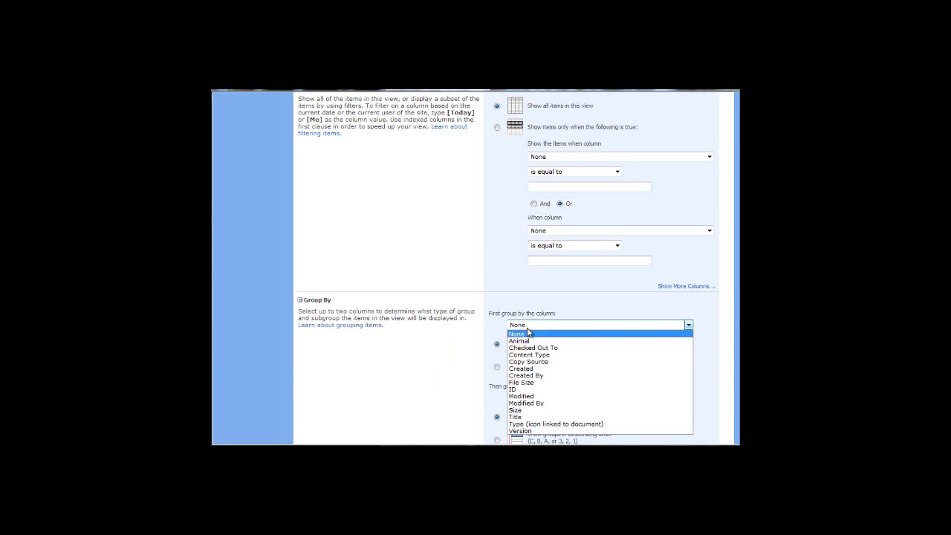
click(527, 342)
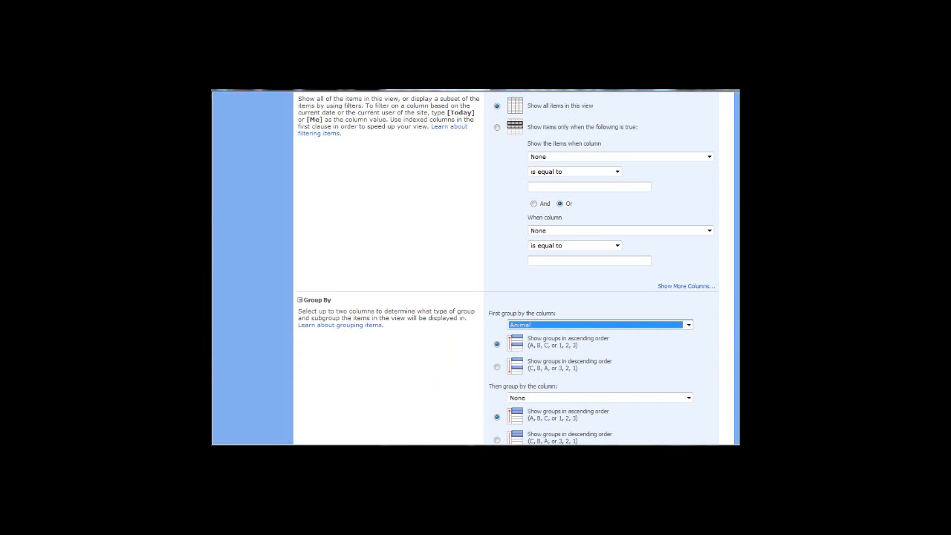
scroll(730, 385, down, 5)
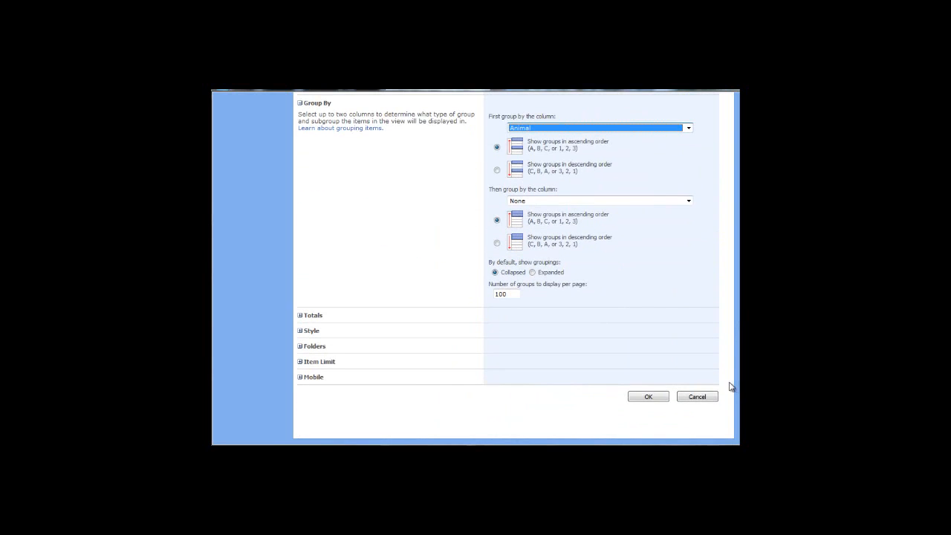
click(649, 397)
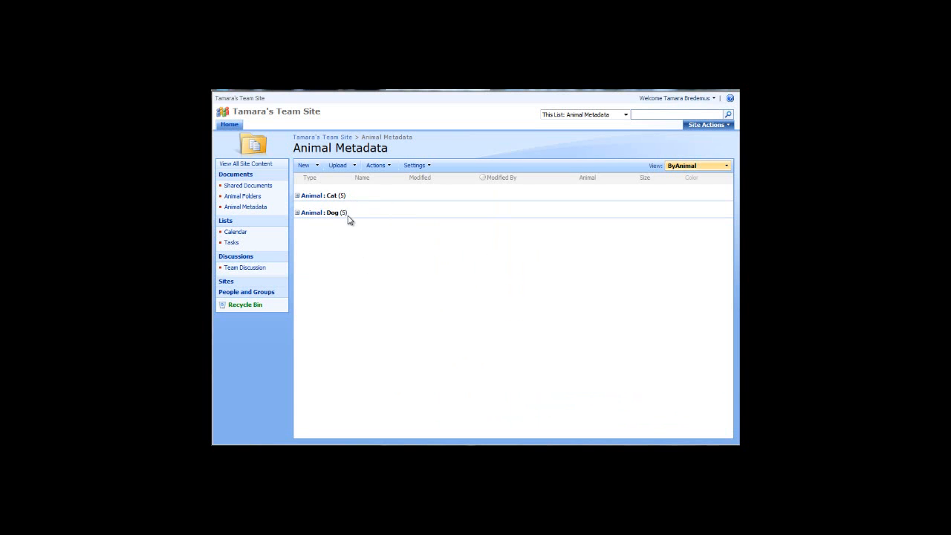
Expand and collapse the Dog group and the Cat group in the ByAnimal view to inspect their pictures
click(297, 214)
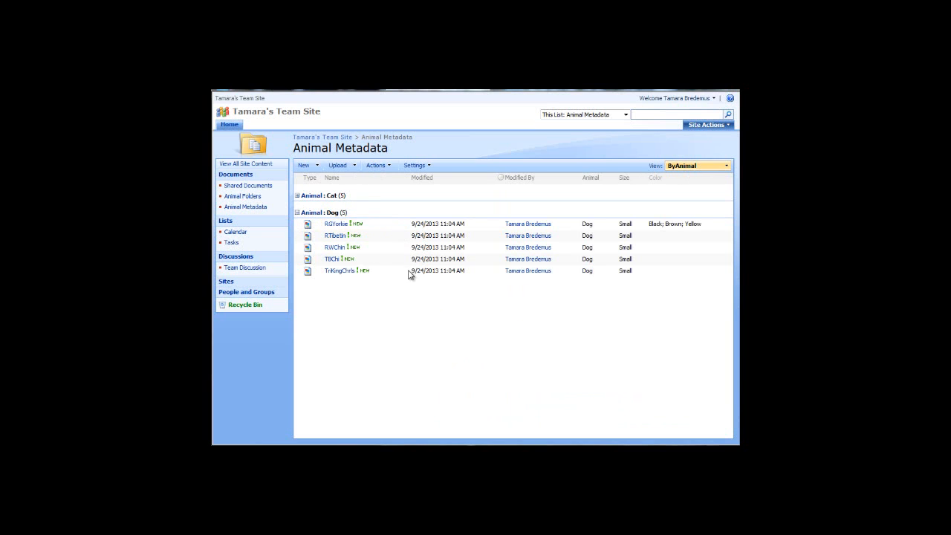
click(297, 213)
click(297, 196)
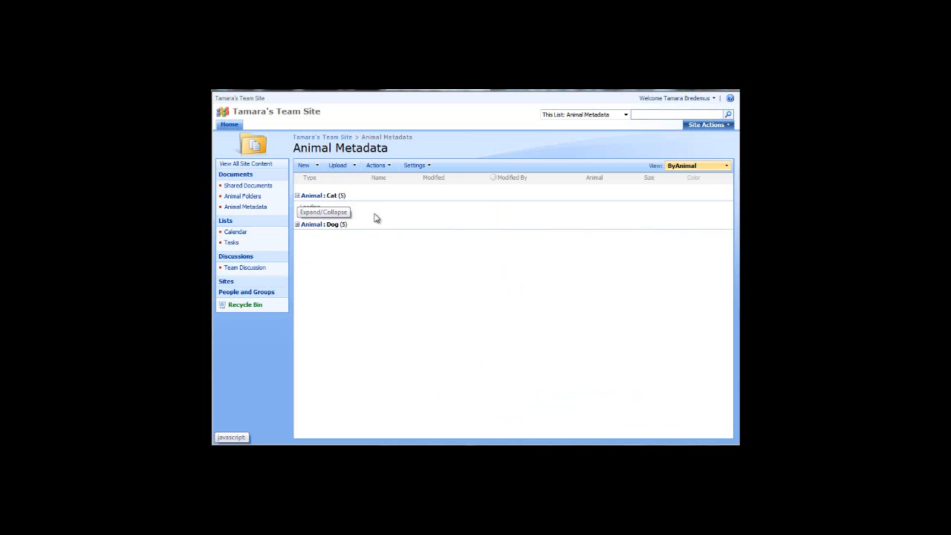
click(297, 195)
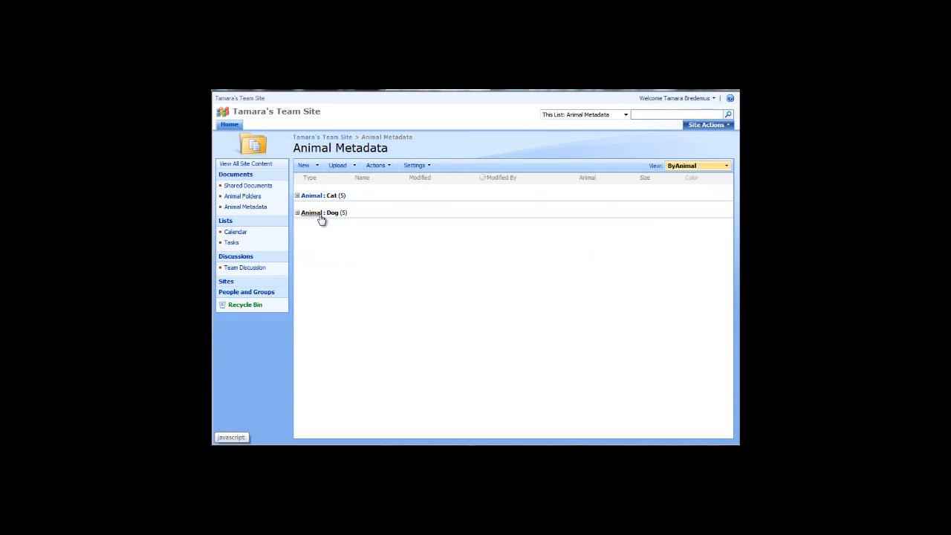
Start another standard view for the Animal Metadata library and name it BySize
click(718, 166)
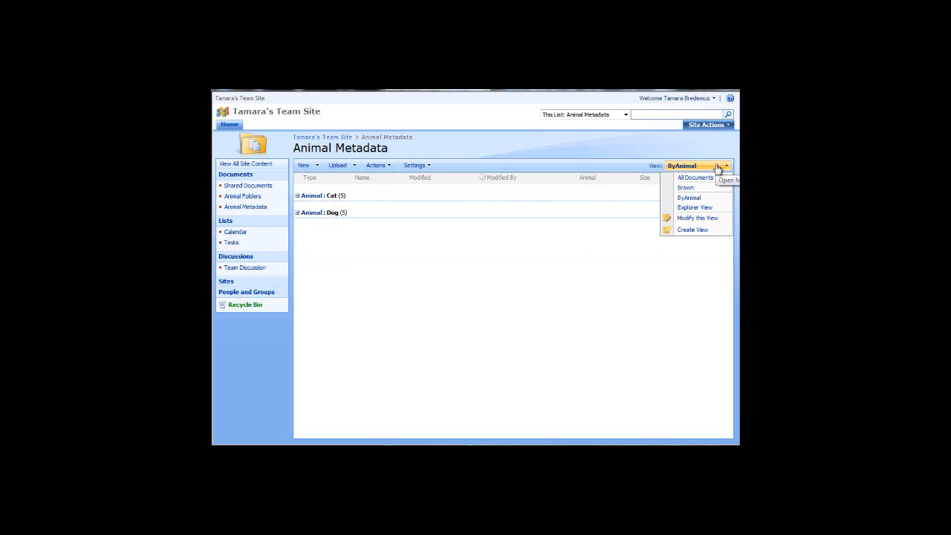
click(698, 232)
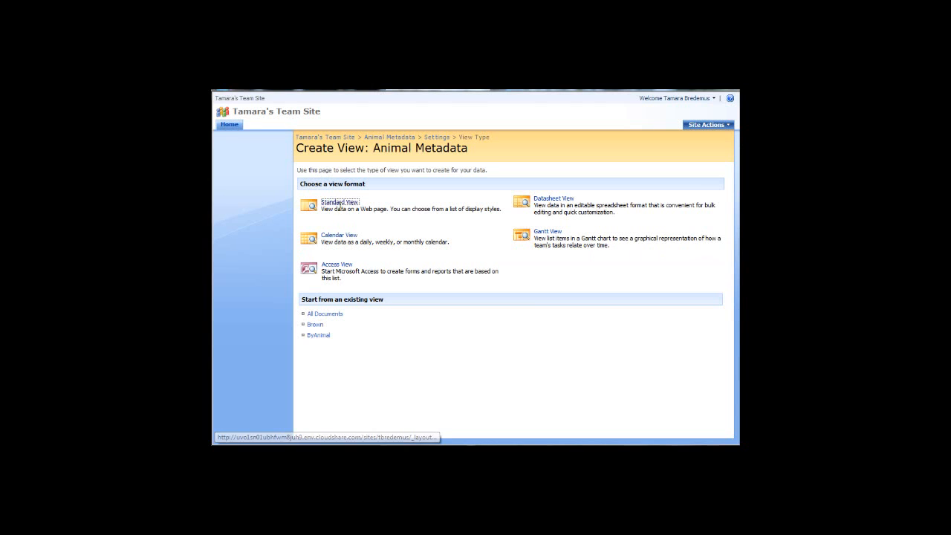
click(339, 209)
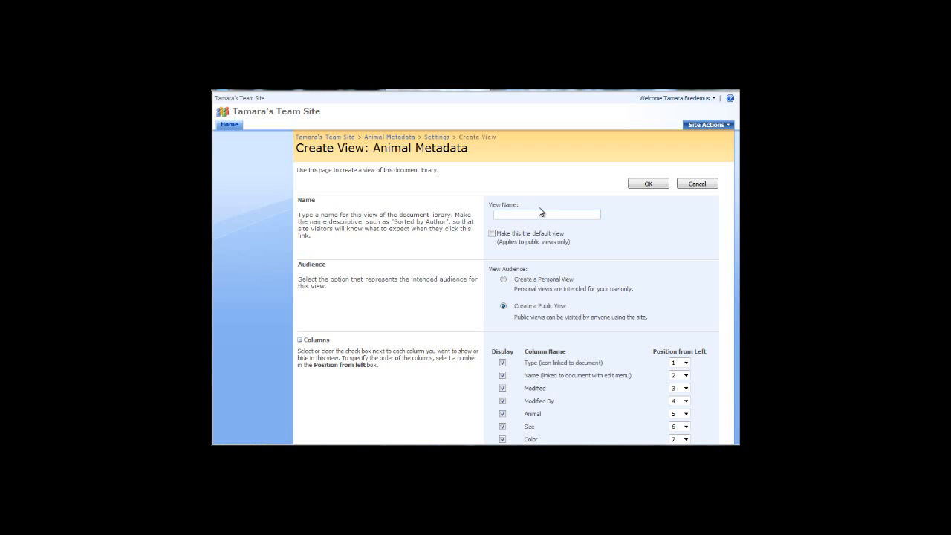
text(BySize)
Group the BySize view first by the Size column and save the view
scroll(732, 223, down, 8)
scroll(410, 355, down, 11)
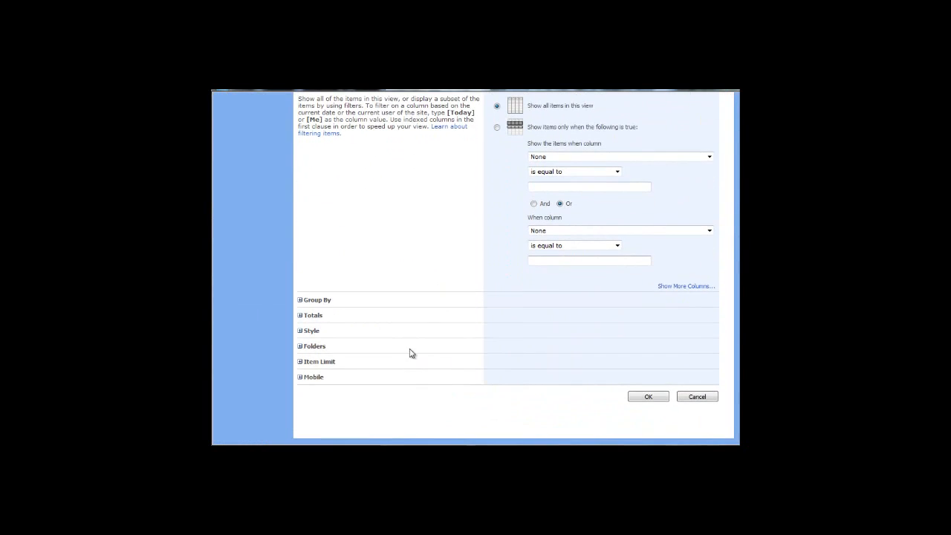
click(300, 302)
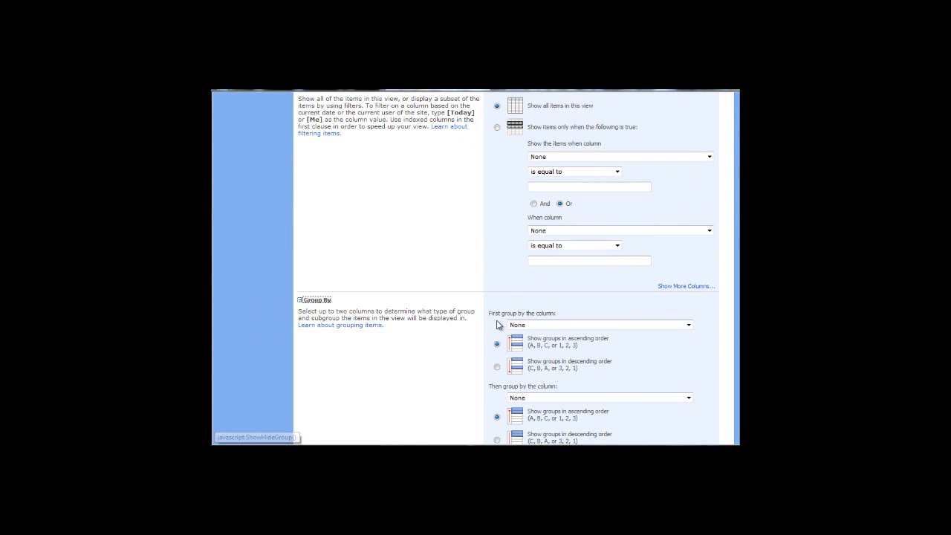
click(548, 330)
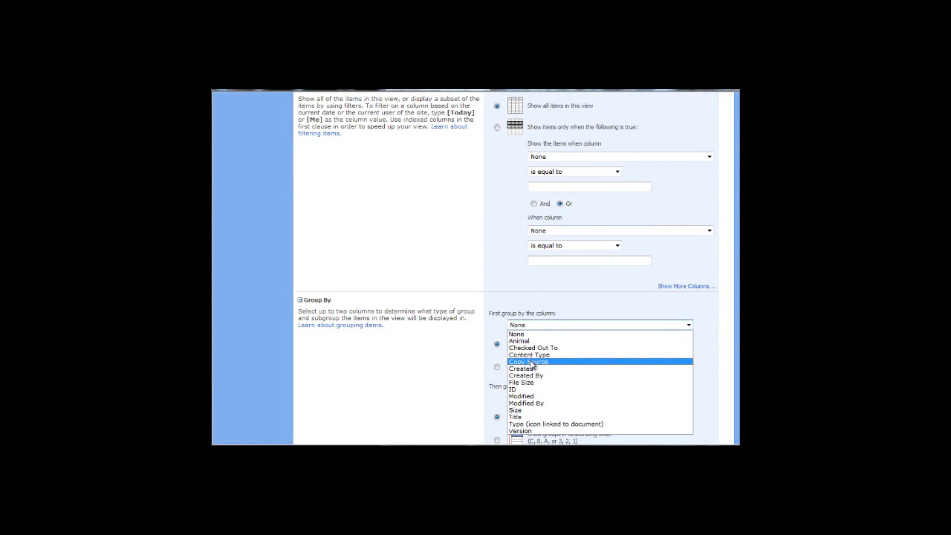
click(518, 410)
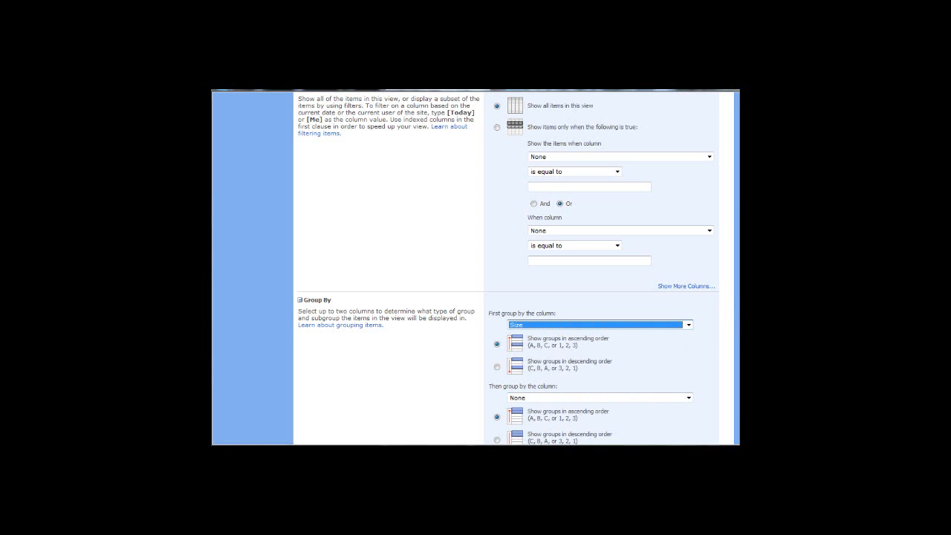
scroll(712, 397, down, 3)
click(642, 398)
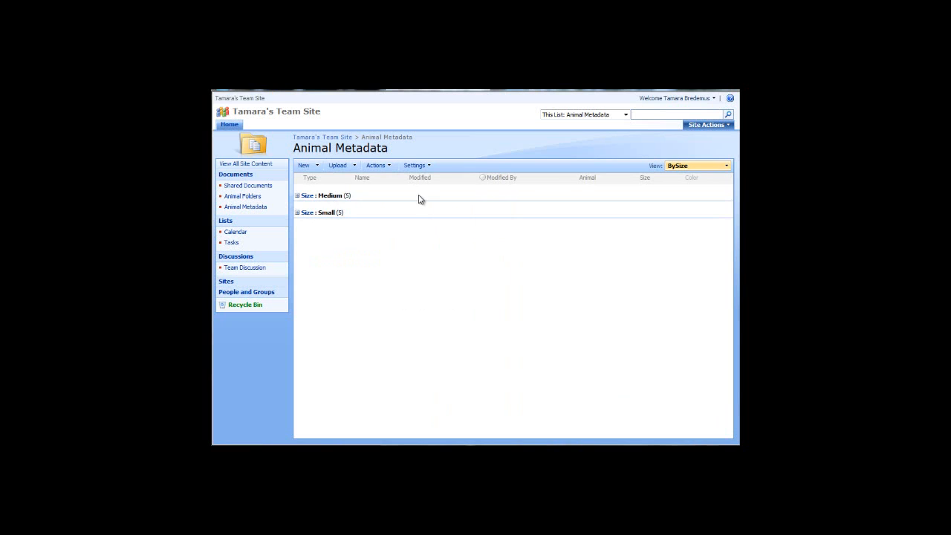
Show Animal Metadata in the All Documents view and compare it with the Animal Folders library, returning to Animal Metadata
click(676, 166)
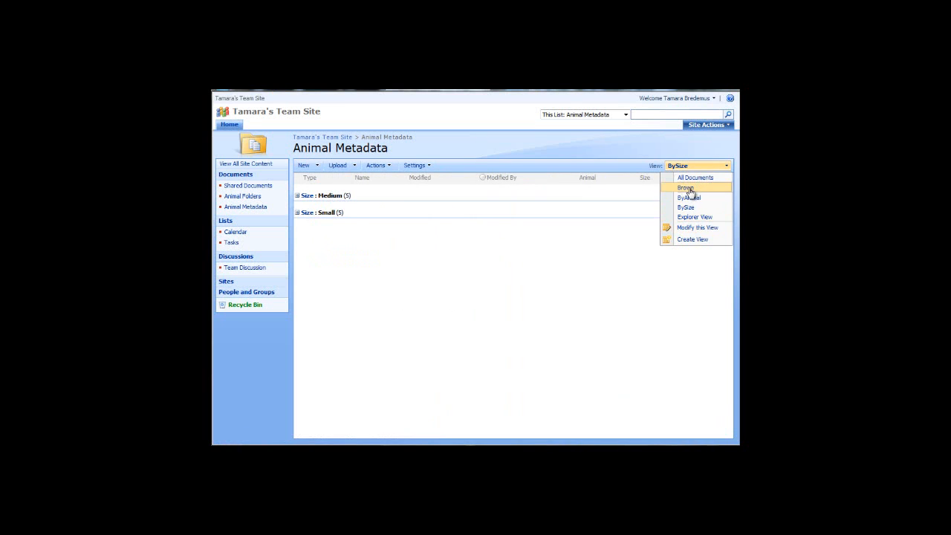
click(688, 180)
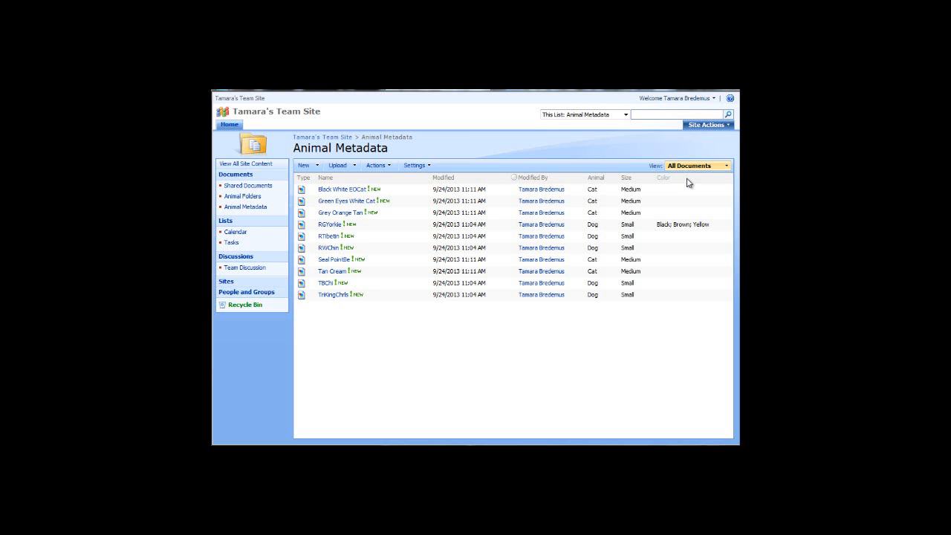
click(254, 198)
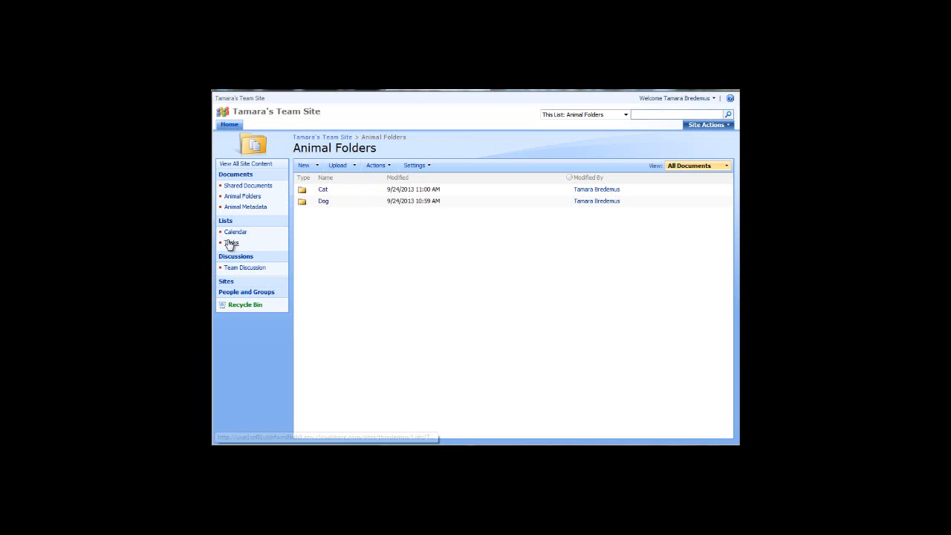
click(248, 208)
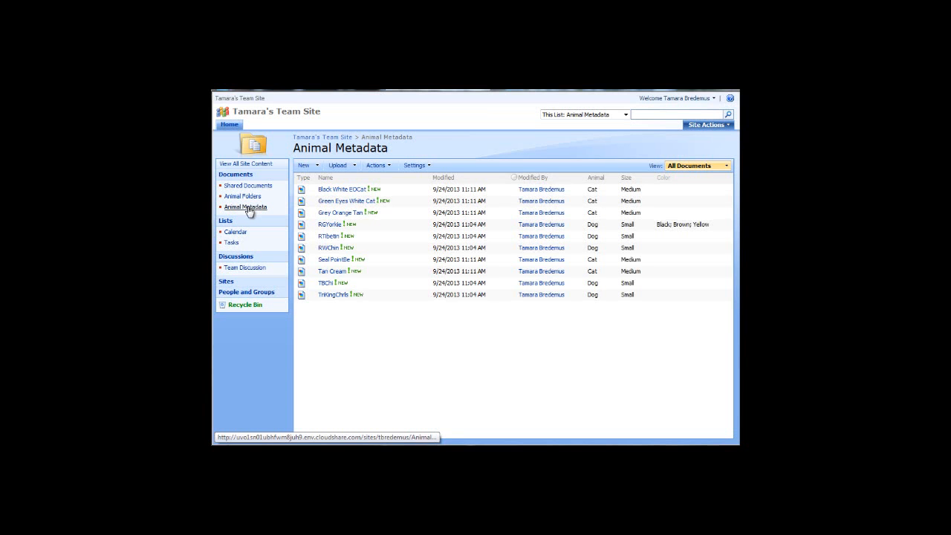